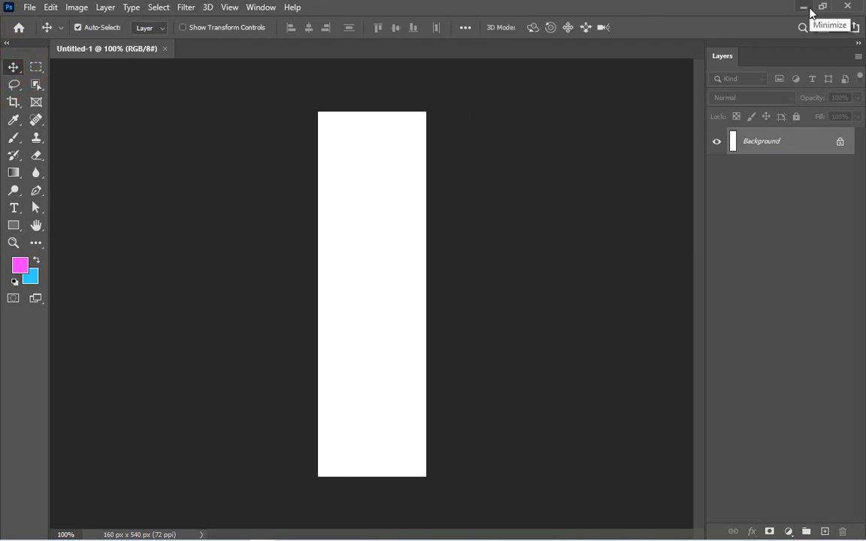
# Place the s21-series-sb-sa-desktop-en phone image from its folder into the blank 160 x 540 px document at its default fitted size.
pyautogui.click(806, 9)
pyautogui.rightClick(285, 276)
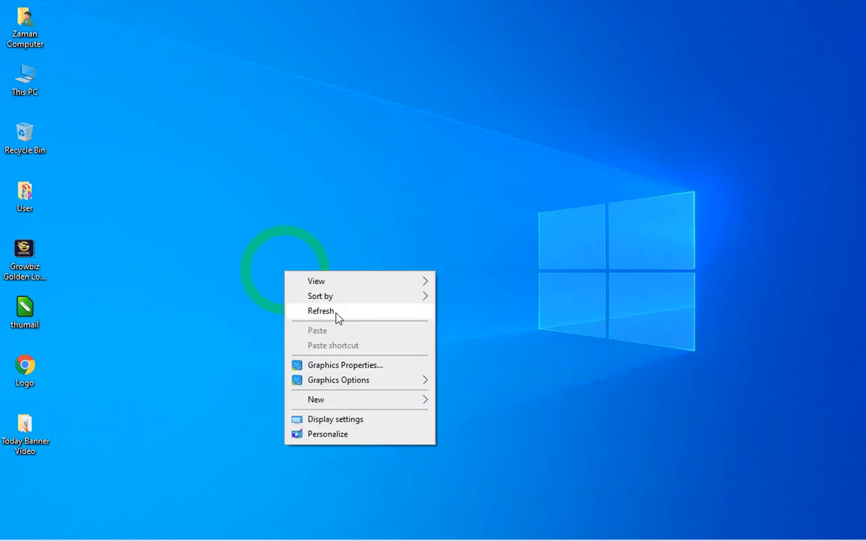
pyautogui.click(335, 314)
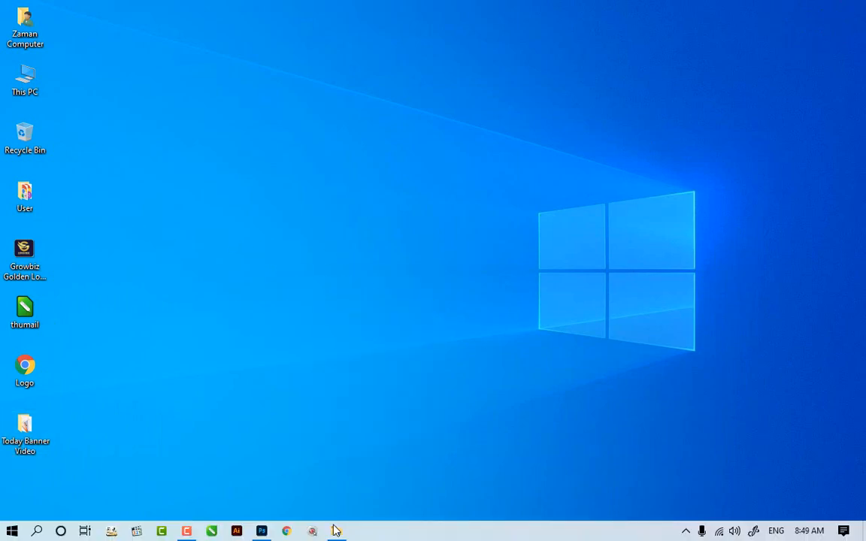
pyautogui.click(335, 531)
pyautogui.moveTo(373, 184); pyautogui.dragTo(400, 206)
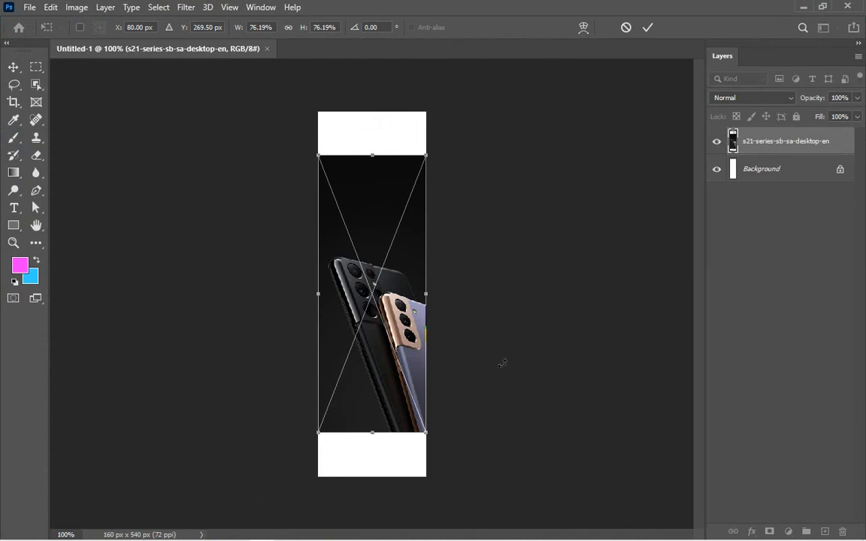
pyautogui.click(648, 27)
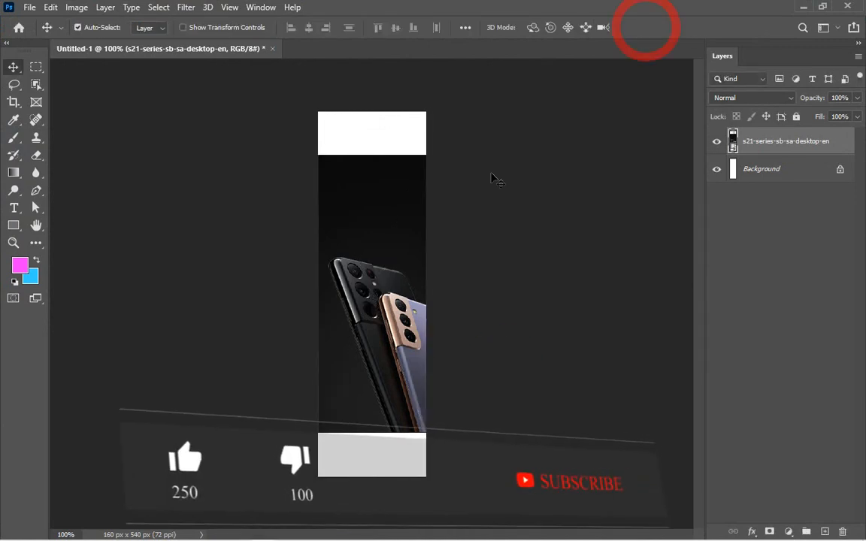
# Try enlarging the phone image to about 108% so that it covers the whole canvas height.
pyautogui.hotkey('ctrl', 't')
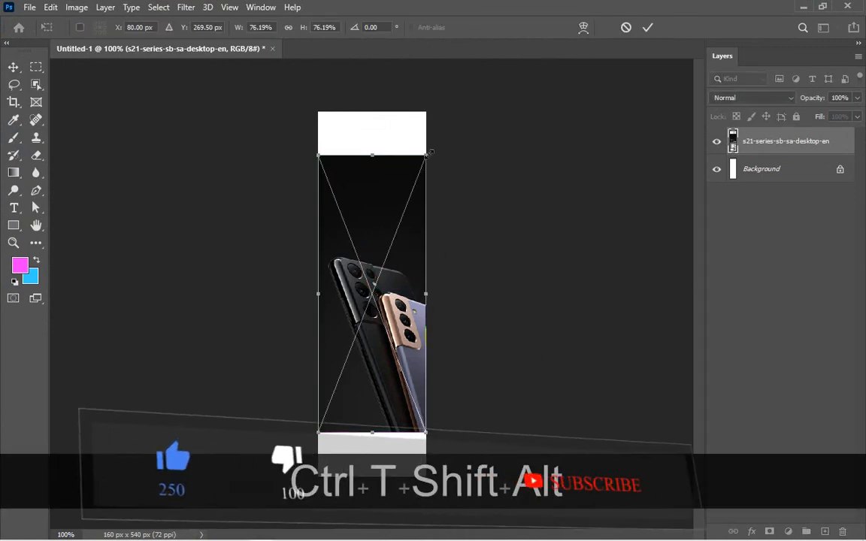
pyautogui.moveTo(438, 138); pyautogui.dragTo(455, 96)
pyautogui.moveTo(378, 290); pyautogui.dragTo(396, 280)
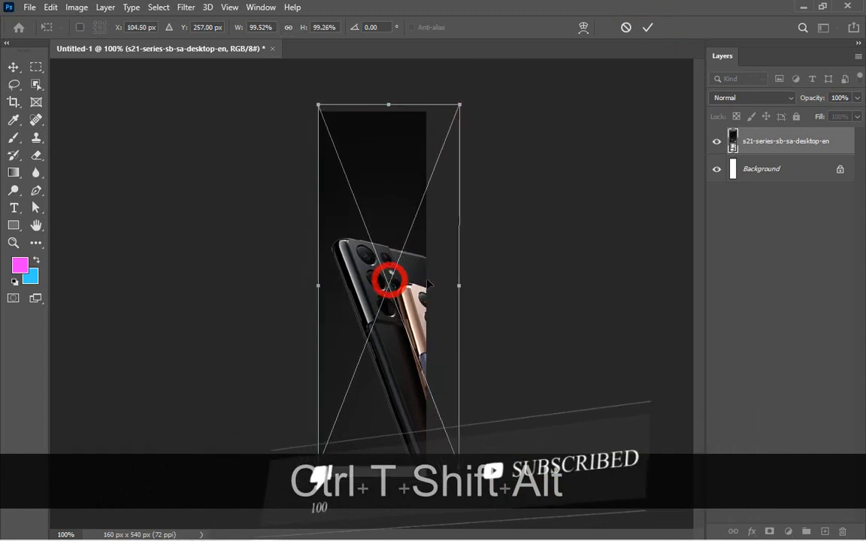
pyautogui.press('ctrl+KP_Subtract')
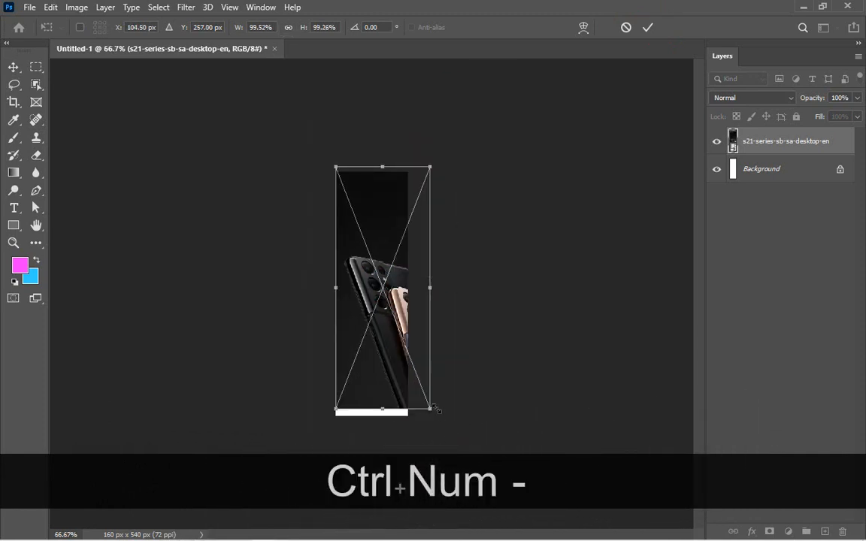
pyautogui.moveTo(434, 410); pyautogui.dragTo(442, 430)
pyautogui.hotkey('ctrl', 'z')
pyautogui.moveTo(379, 399); pyautogui.dragTo(383, 406)
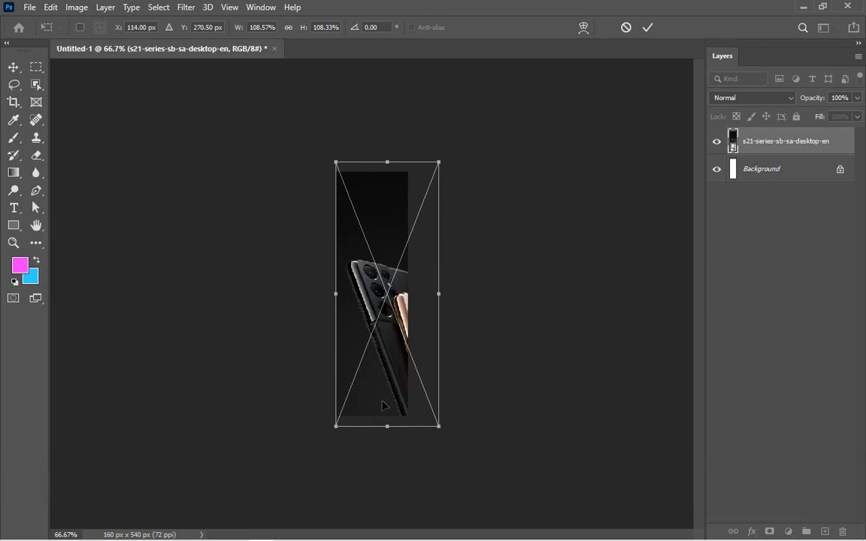
# Try scaling the phone image down to about 89% and aligning it with the canvas's top edge.
pyautogui.hotkey('shift', 'alt')
pyautogui.moveTo(437, 164); pyautogui.dragTo(431, 172)
pyautogui.moveTo(385, 271); pyautogui.dragTo(382, 300)
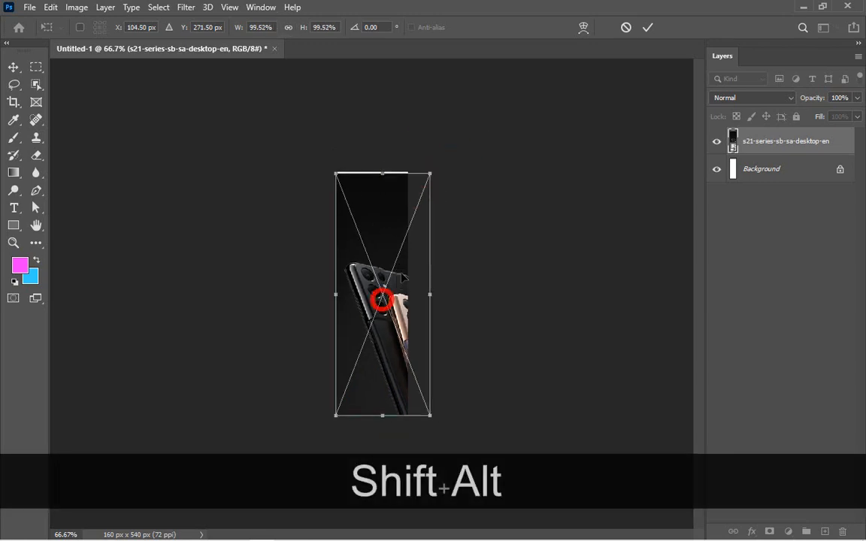
pyautogui.moveTo(430, 174); pyautogui.dragTo(425, 185)
pyautogui.moveTo(392, 250); pyautogui.dragTo(379, 230)
# Try shrinking the phone image to about 87% and aligning its right edge with the canvas, undoing the extra width change.
pyautogui.hotkey('ctrl', '0')
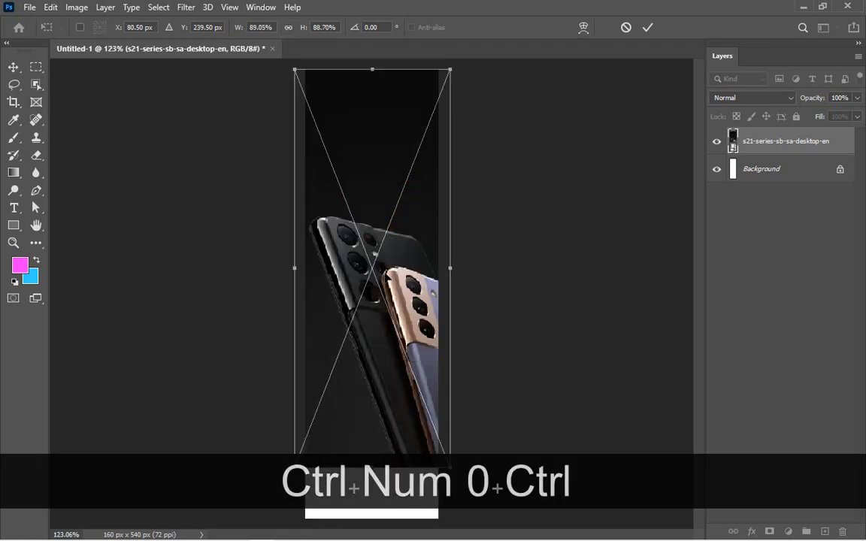
pyautogui.hotkey('ctrl', '-')
pyautogui.hotkey('ctrl', 'space')
pyautogui.moveTo(315, 393); pyautogui.dragTo(426, 475)
pyautogui.hotkey('ctrl', '-')
pyautogui.hotkey('ctrl', '-')
pyautogui.hotkey('ctrl', '-')
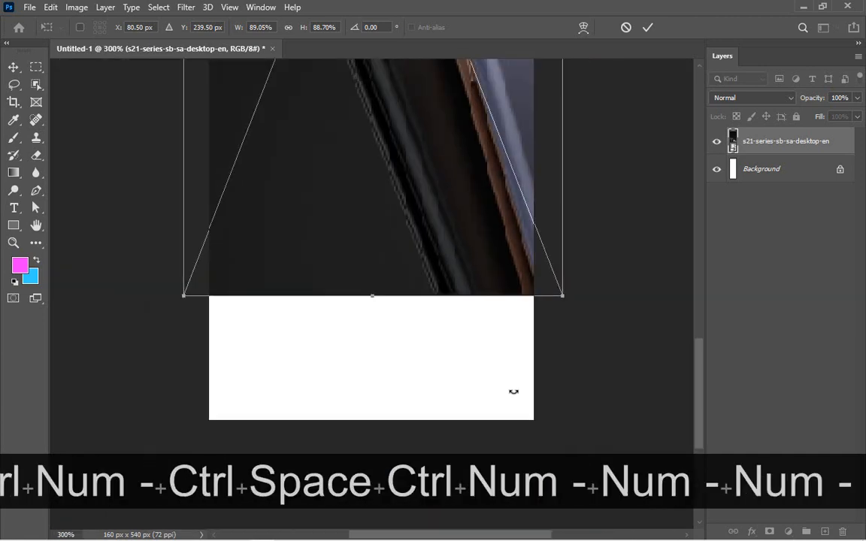
pyautogui.hotkey('ctrl', '-')
pyautogui.hotkey('ctrl', '-')
pyautogui.hotkey('ctrl', '-')
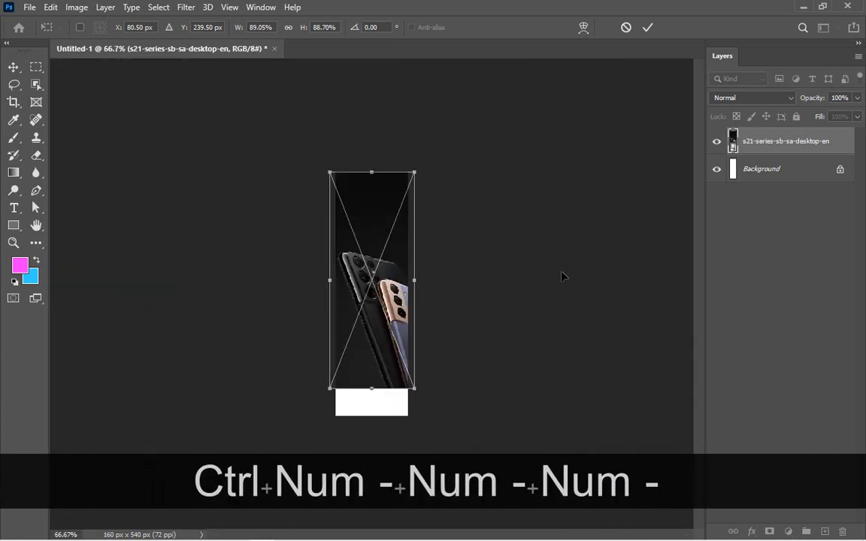
pyautogui.moveTo(414, 388); pyautogui.dragTo(413, 392)
pyautogui.moveTo(376, 302); pyautogui.dragTo(367, 299)
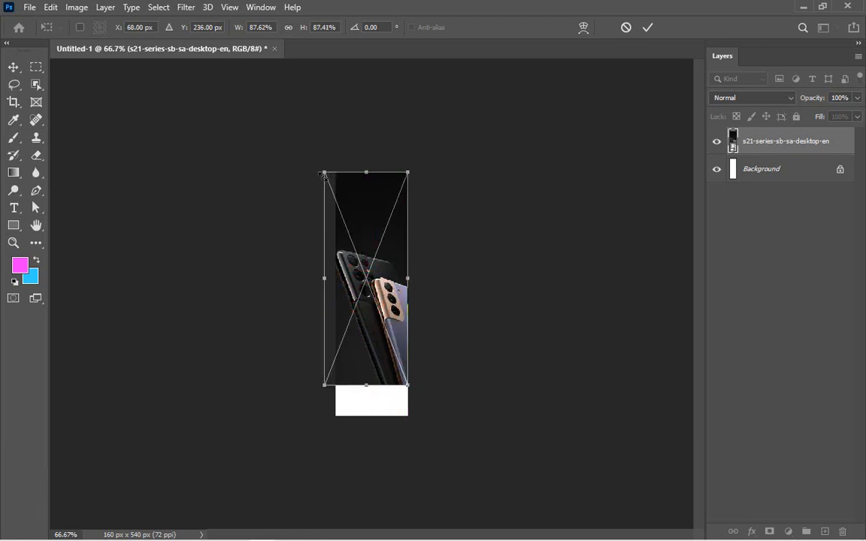
pyautogui.moveTo(318, 171); pyautogui.dragTo(319, 150)
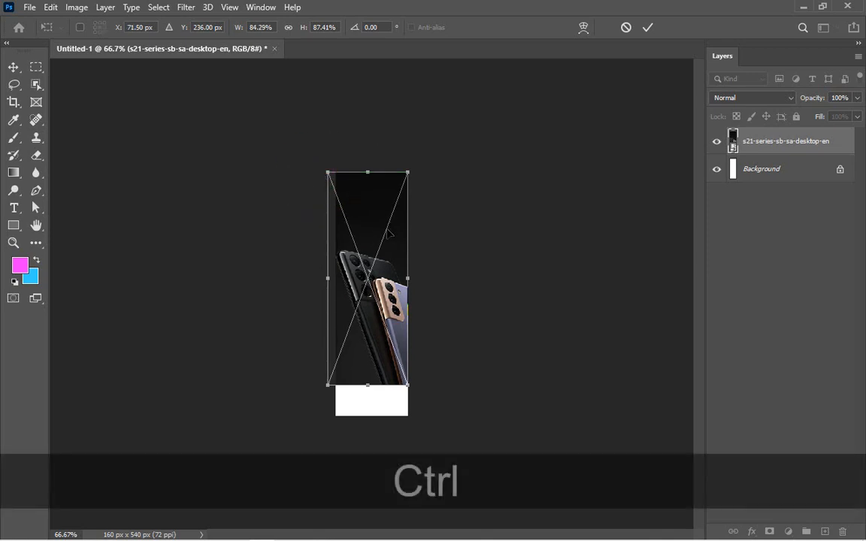
pyautogui.hotkey('ctrl', 'z')
# Try scaling the phone image to about 84% along the canvas's top edge, apply it, and undo the whole transform.
pyautogui.press('shift')
pyautogui.press('alt')
pyautogui.moveTo(410, 173); pyautogui.dragTo(366, 218)
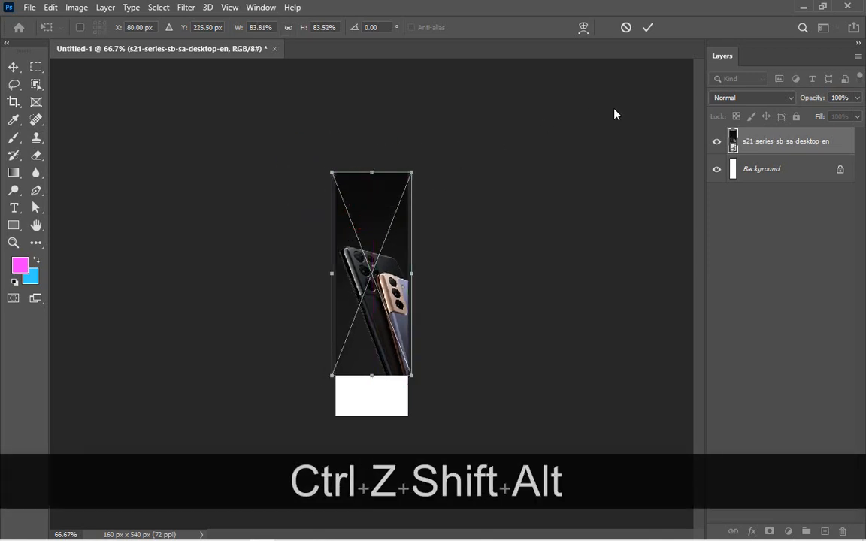
pyautogui.moveTo(332, 376)
pyautogui.mouseDown()
pyautogui.moveTo(336, 344)
pyautogui.moveTo(340, 361)
pyautogui.mouseUp()
pyautogui.hotkey('ctrl', 'z')
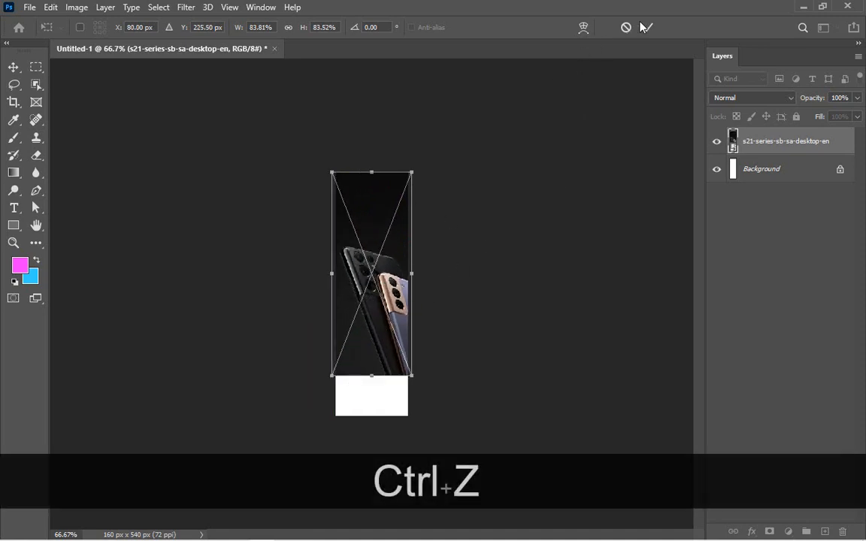
pyautogui.click(648, 28)
pyautogui.hotkey('ctrl', 'z')
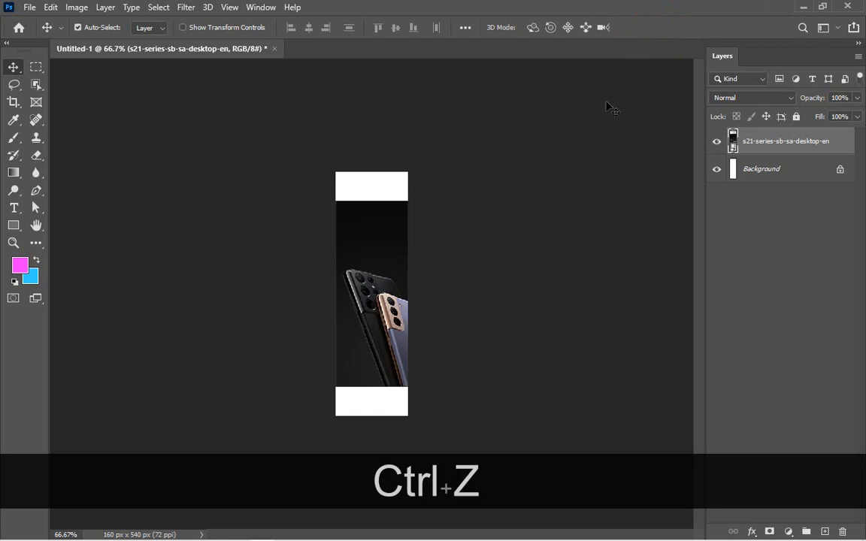
# Move the phone image straight up until it sits flush with the canvas's top edge, keeping its size.
pyautogui.moveTo(376, 231); pyautogui.dragTo(376, 198)
pyautogui.hotkey('ctrl', 't')
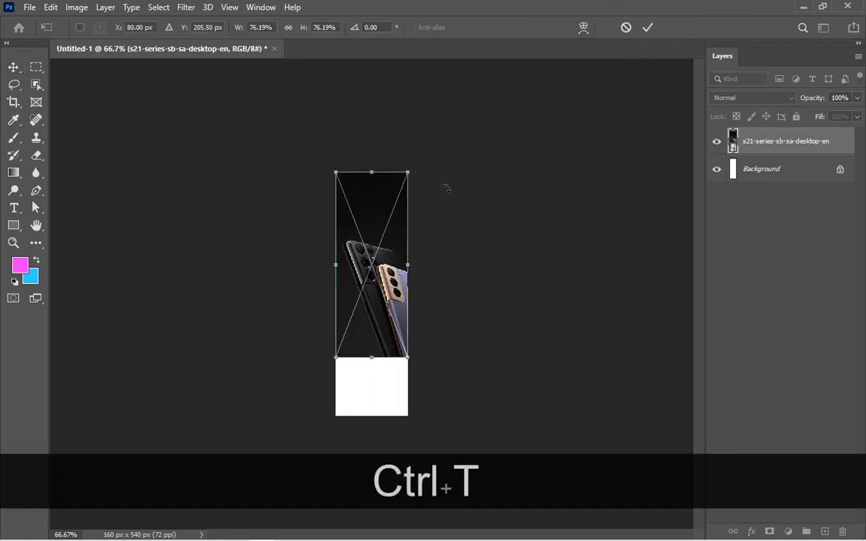
pyautogui.click(647, 27)
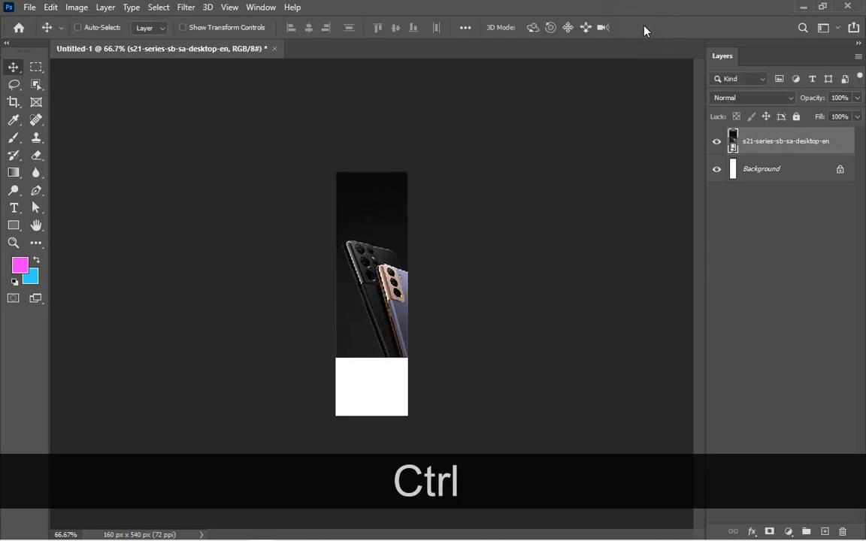
pyautogui.hotkey('ctrl', '0')
pyautogui.hotkey('ctrl', '-')
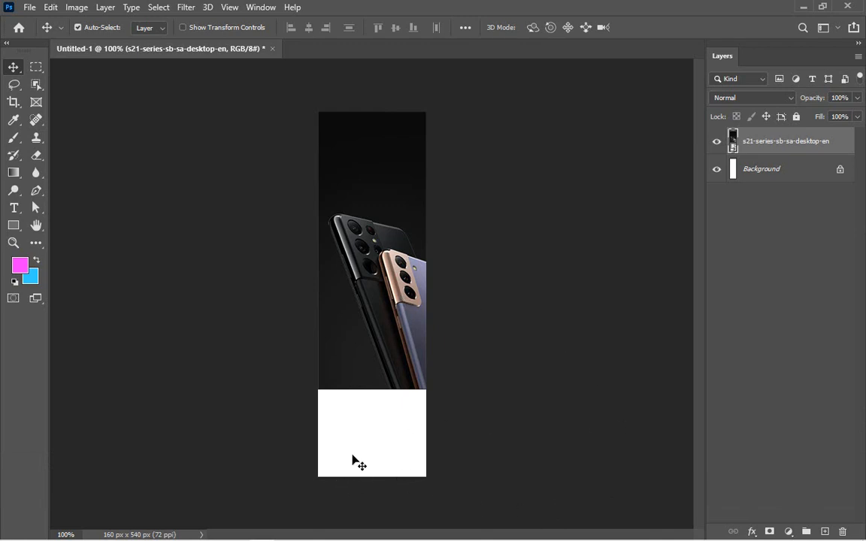
# Add a Solid Color fill layer directly above the Background layer, beneath the phone image.
pyautogui.click(782, 172)
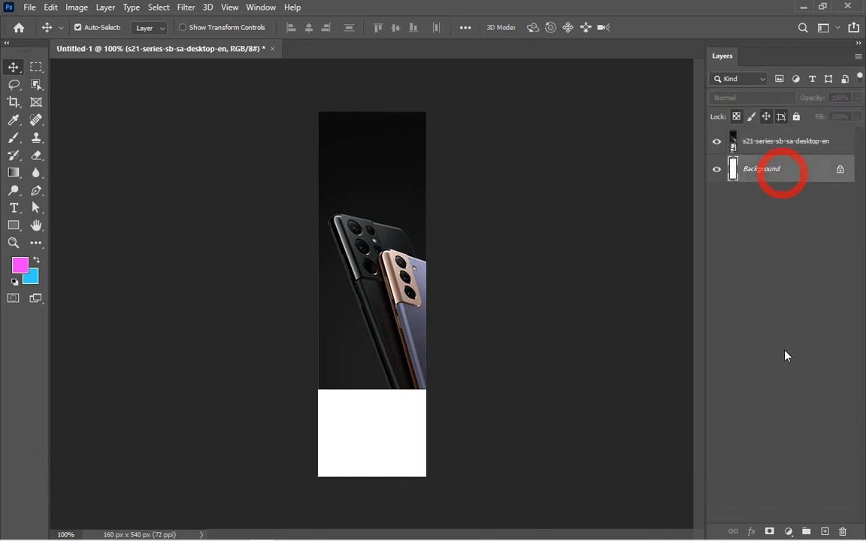
pyautogui.click(787, 532)
pyautogui.click(782, 294)
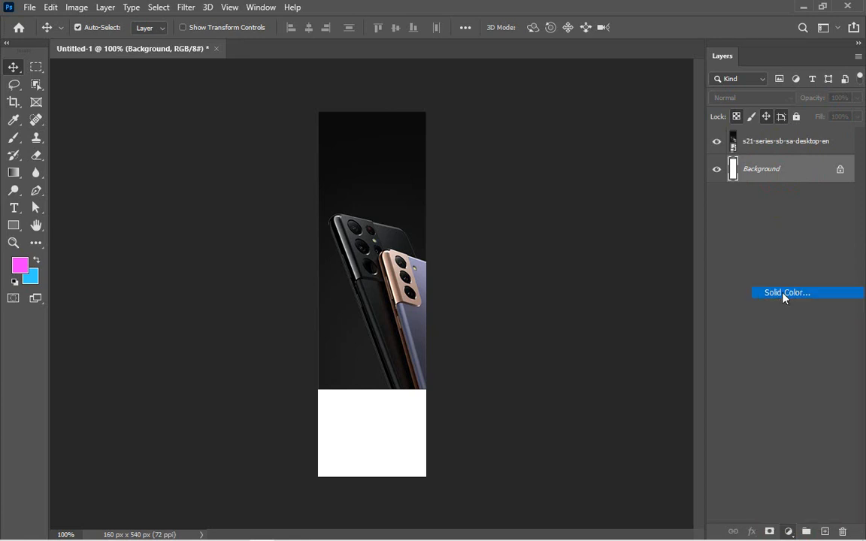
# Set the fill layer's colour to #333333 by sampling the dark backdrop near the phone image's lower-left corner.
pyautogui.click(356, 351)
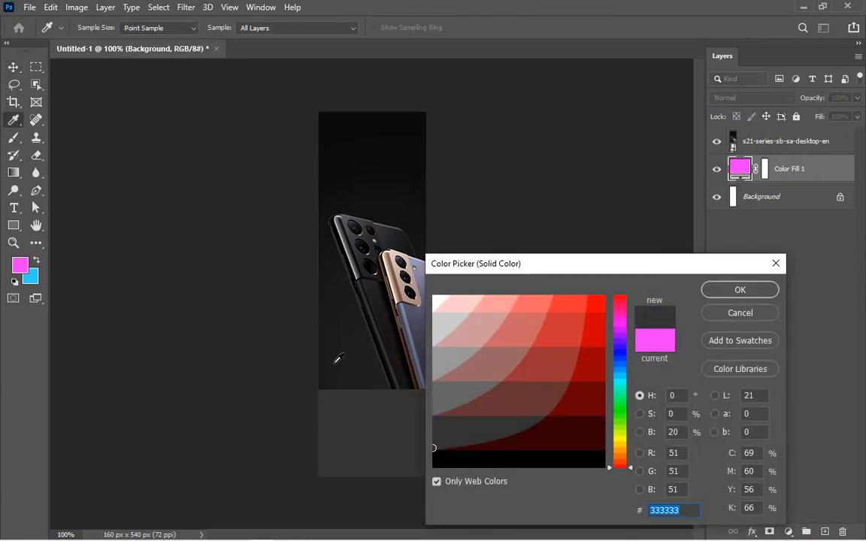
pyautogui.click(356, 122)
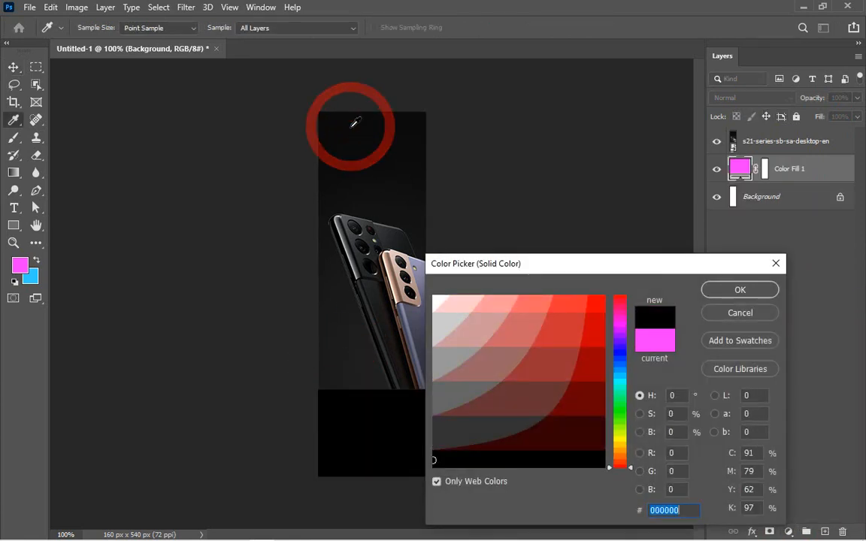
pyautogui.click(381, 164)
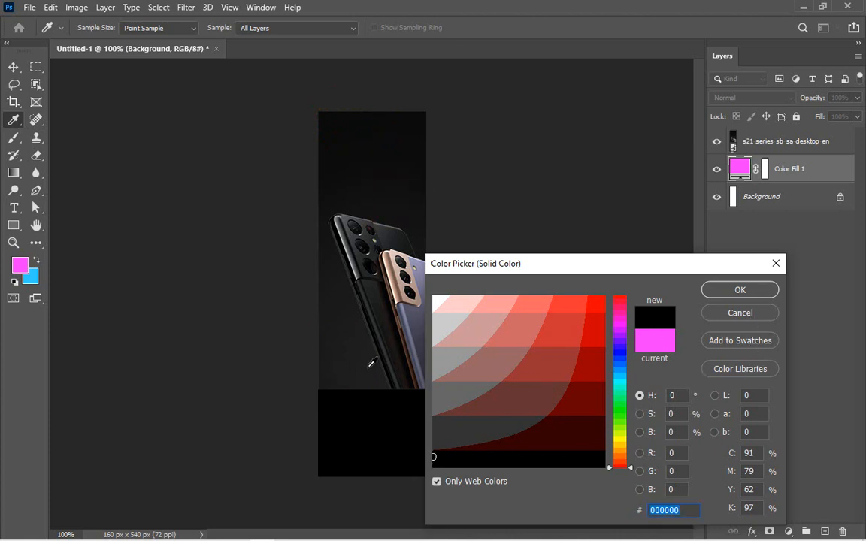
pyautogui.click(369, 363)
pyautogui.click(348, 379)
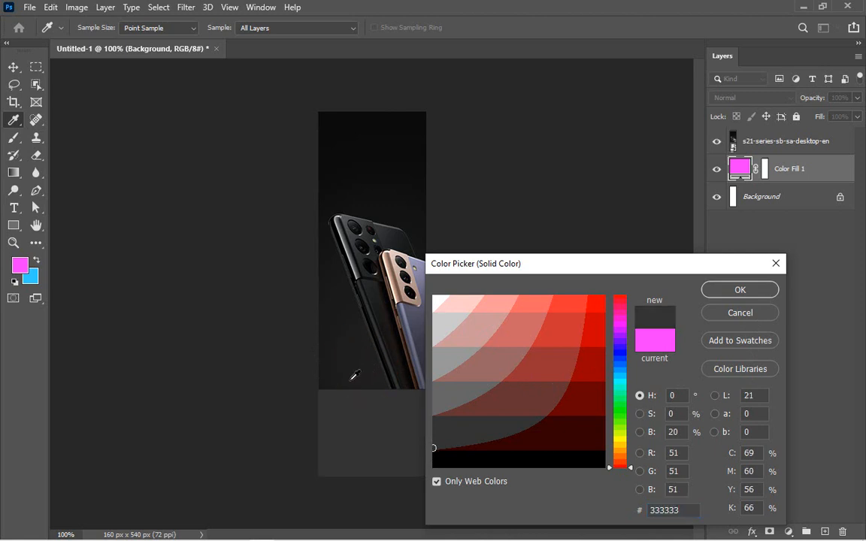
pyautogui.click(336, 381)
pyautogui.click(334, 384)
pyautogui.click(323, 384)
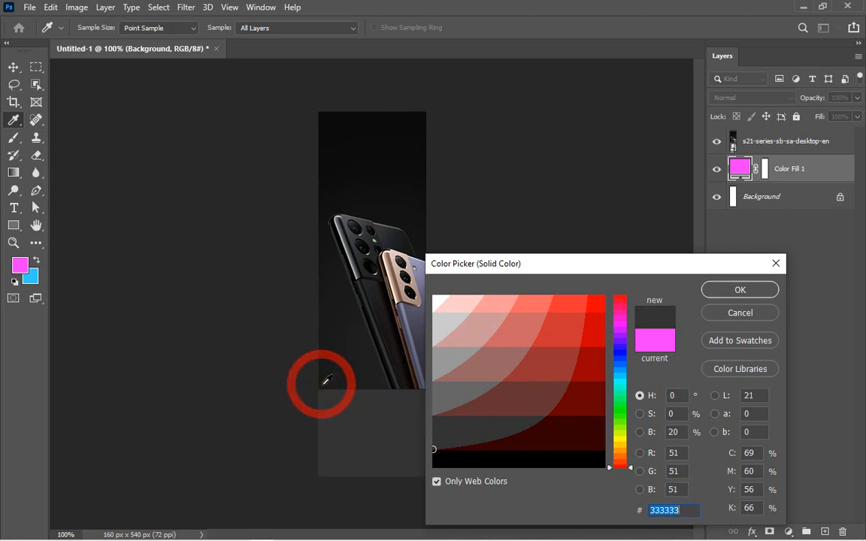
pyautogui.click(726, 288)
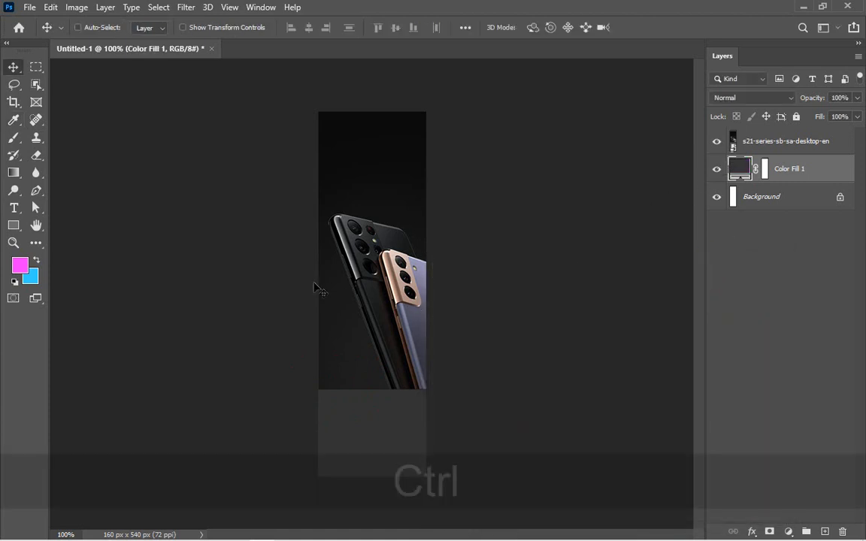
# Examine up close the seam between the phone image's lower edge and the dark grey fill area.
pyautogui.hotkey('ctrl', 'space')
pyautogui.moveTo(318, 197); pyautogui.dragTo(508, 463)
pyautogui.press('ctrl+KP_Subtract')
pyautogui.press('ctrl+KP_Subtract')
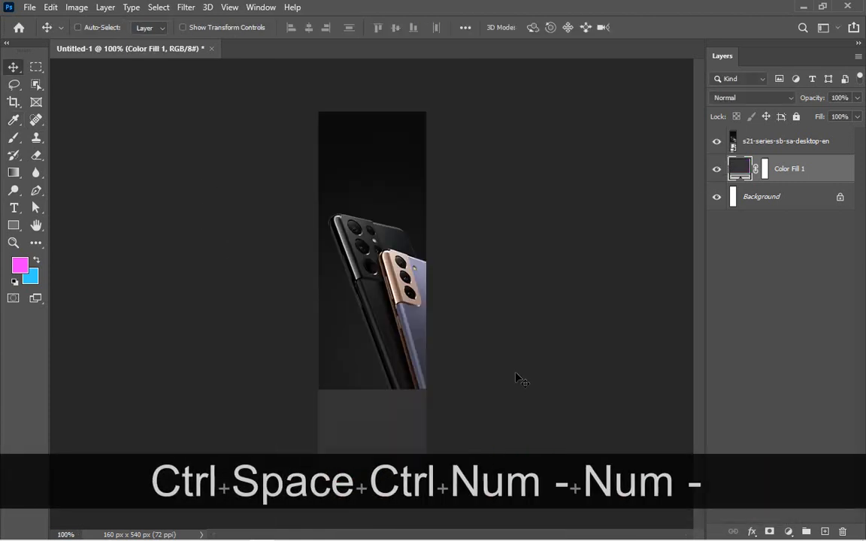
pyautogui.press('ctrl+KP_0')
pyautogui.press('ctrl+KP_Subtract')
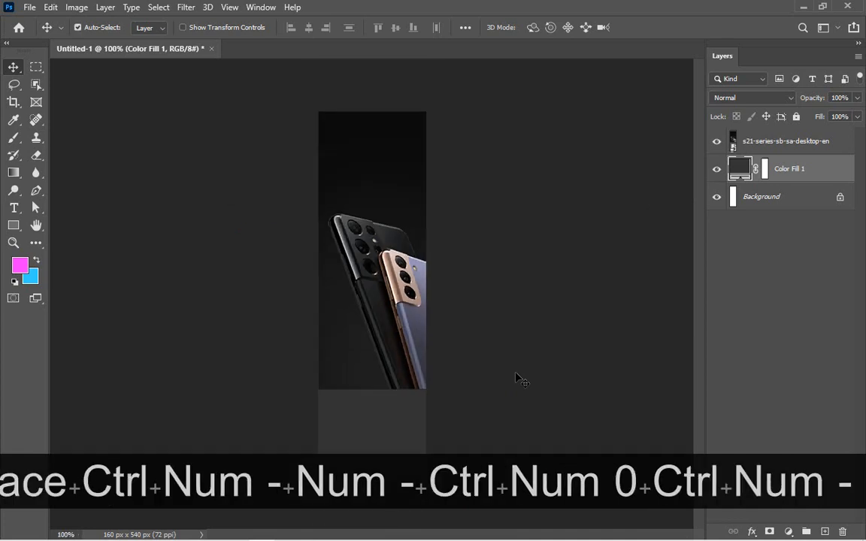
pyautogui.hotkey('ctrl', 'space')
pyautogui.moveTo(192, 346); pyautogui.dragTo(495, 532)
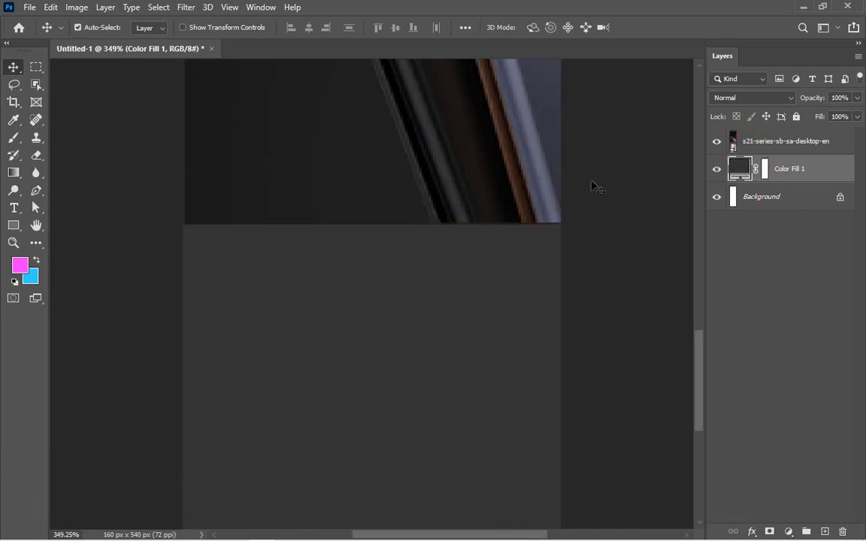
# Resample the fill layer's colour as #333333 from the phone image's backdrop just above the seam.
pyautogui.doubleClick(740, 172)
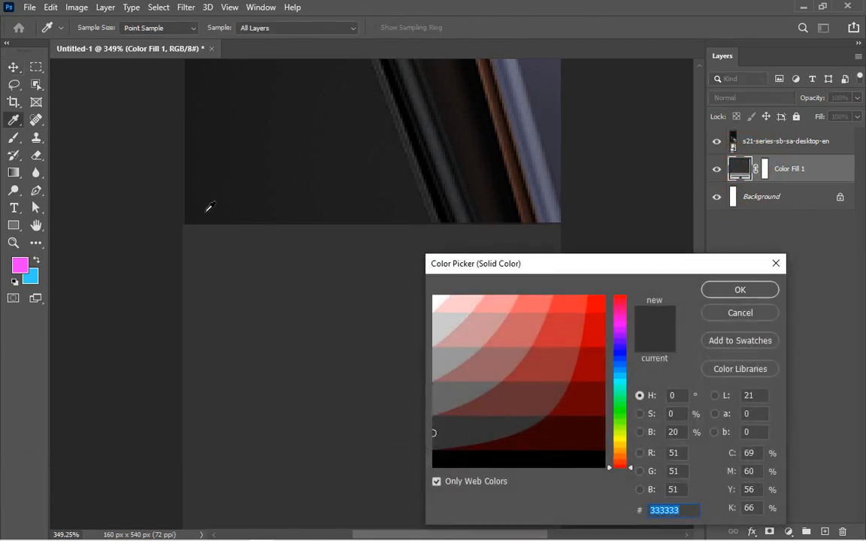
pyautogui.click(208, 210)
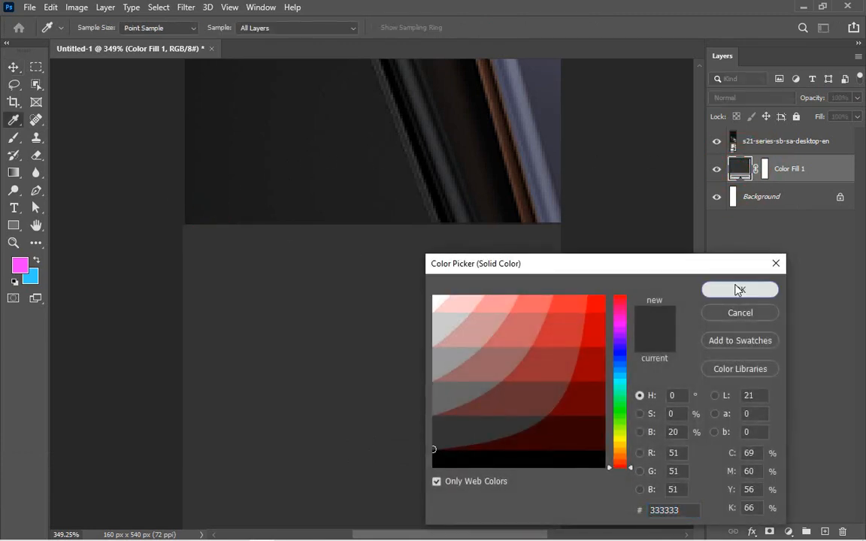
pyautogui.click(734, 288)
pyautogui.press('ctrl+KP_0')
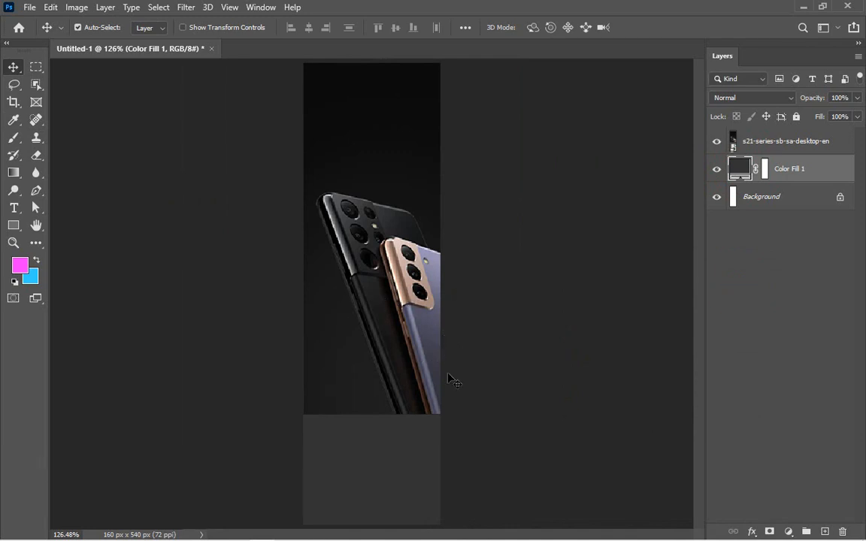
pyautogui.press('ctrl+KP_Subtract')
pyautogui.press('ctrl+KP_0')
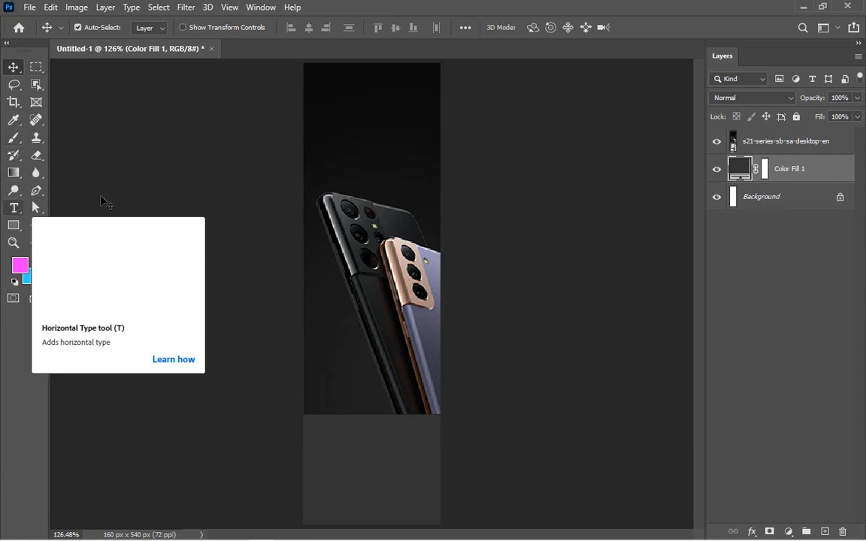
pyautogui.click(13, 208)
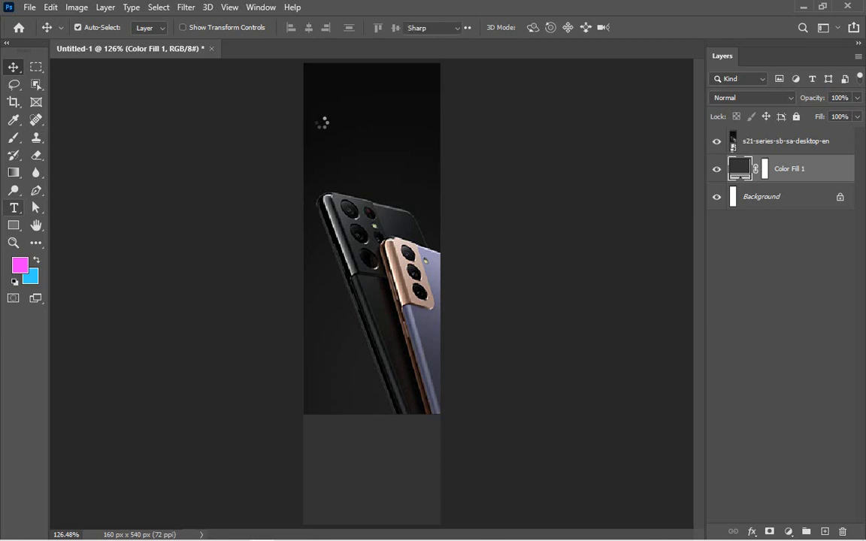
pyautogui.click(321, 119)
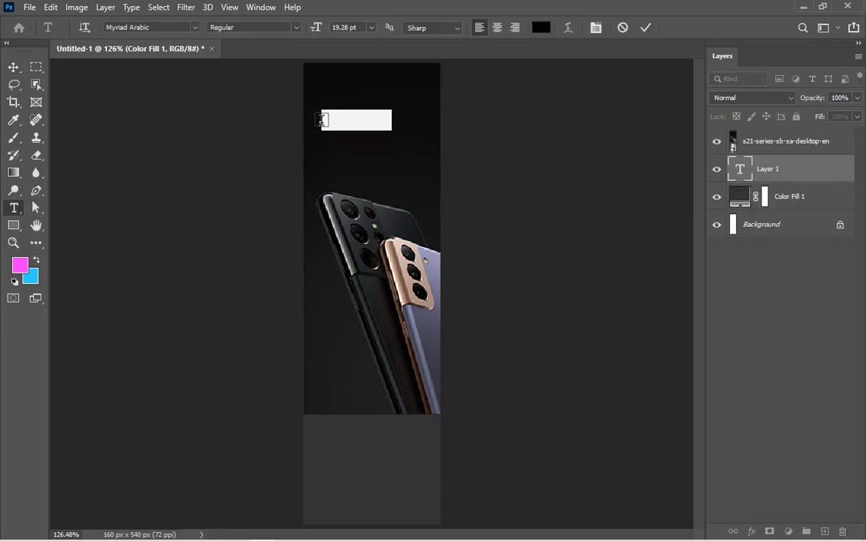
pyautogui.click(360, 124)
pyautogui.tripleClick(353, 122)
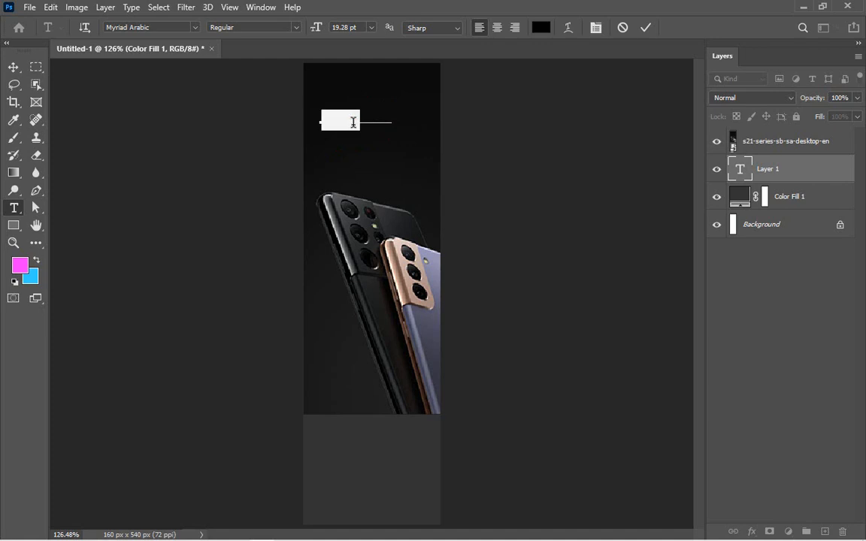
pyautogui.hotkey('ctrl', 'space')
pyautogui.moveTo(305, 81); pyautogui.dragTo(458, 188)
pyautogui.hotkey('ctrl', 'z')
pyautogui.tripleClick(324, 187)
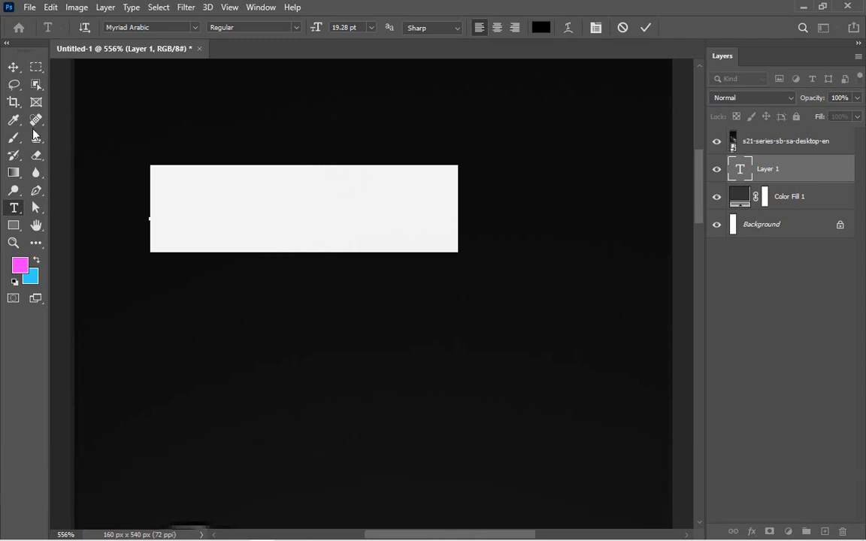
pyautogui.click(15, 72)
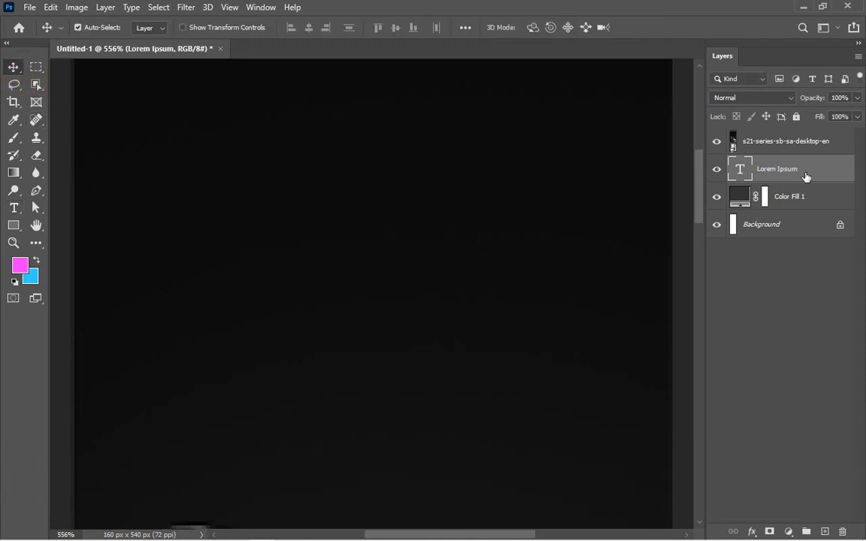
pyautogui.press('Delete')
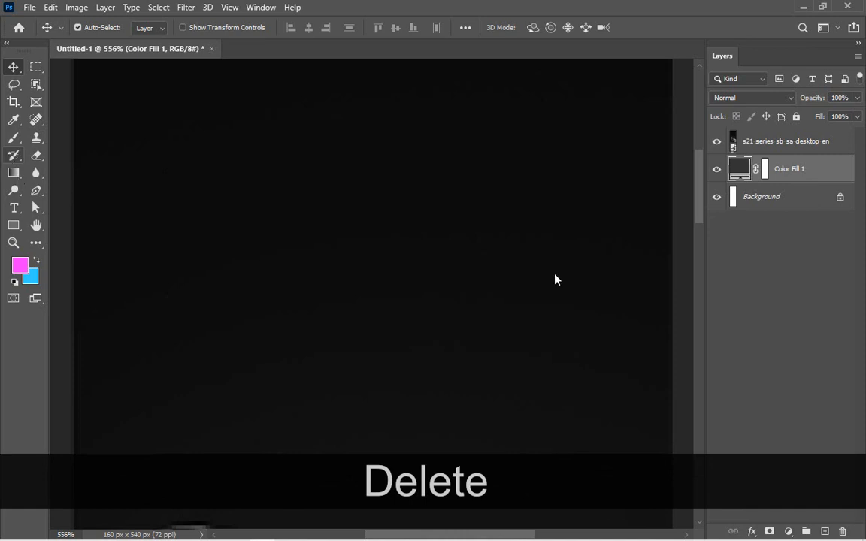
pyautogui.hotkey('ctrl', '1')
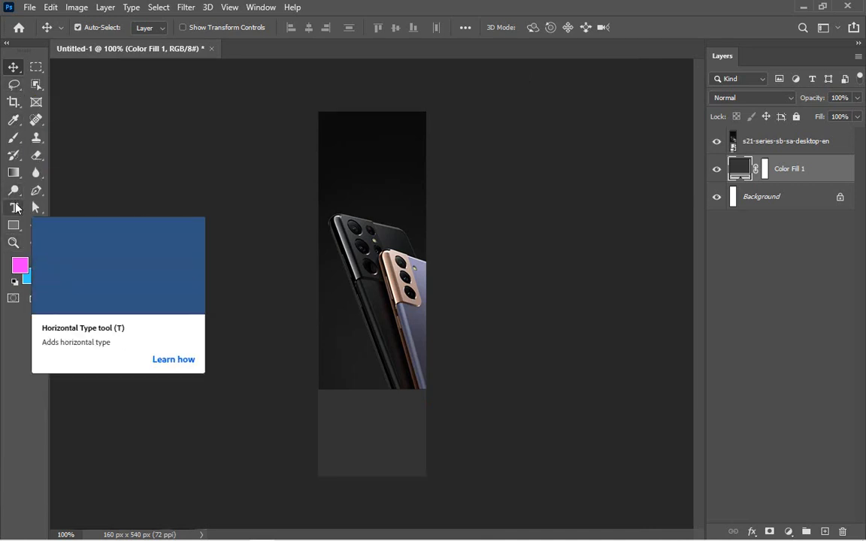
# Draw a paragraph text box with the Horizontal Type tool across the banner's upper area, reaching down over the phone cameras.
pyautogui.click(13, 207)
pyautogui.moveTo(326, 134); pyautogui.dragTo(415, 245)
pyautogui.doubleClick(377, 246)
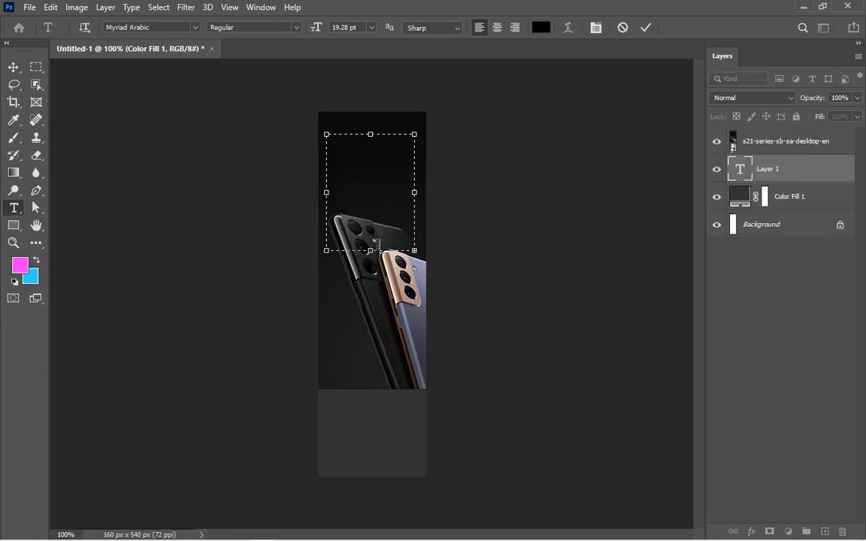
pyautogui.click(376, 247)
# Select all the placeholder text and set its colour to white, #ffffff.
pyautogui.hotkey('ctrl', 'a')
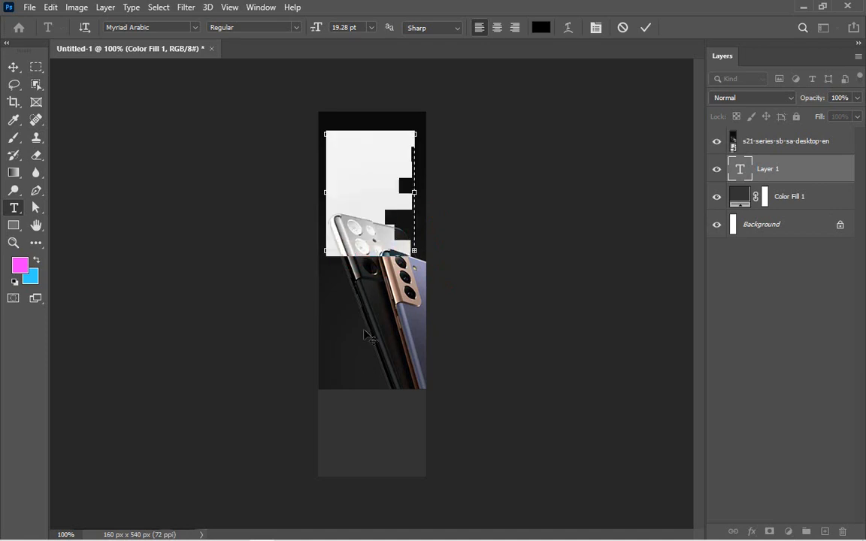
pyautogui.click(538, 28)
pyautogui.moveTo(469, 340); pyautogui.dragTo(422, 278)
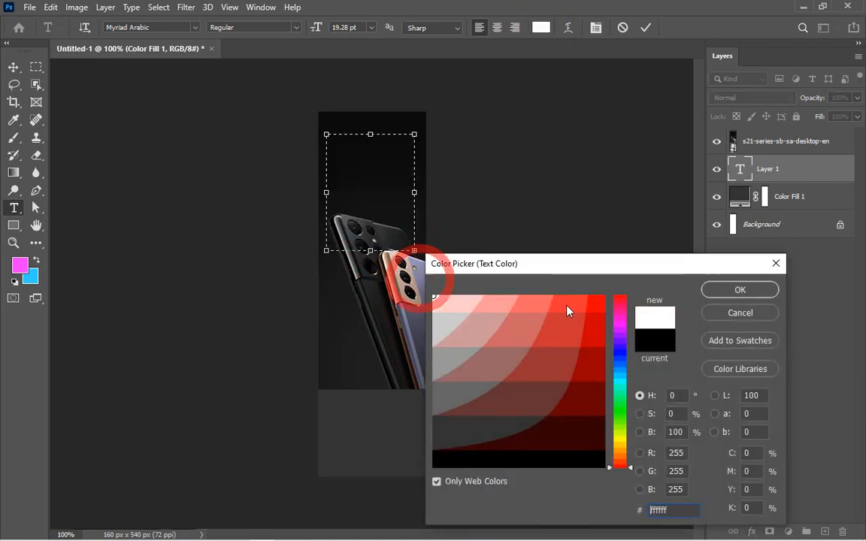
pyautogui.click(738, 290)
pyautogui.press('BackSpace')
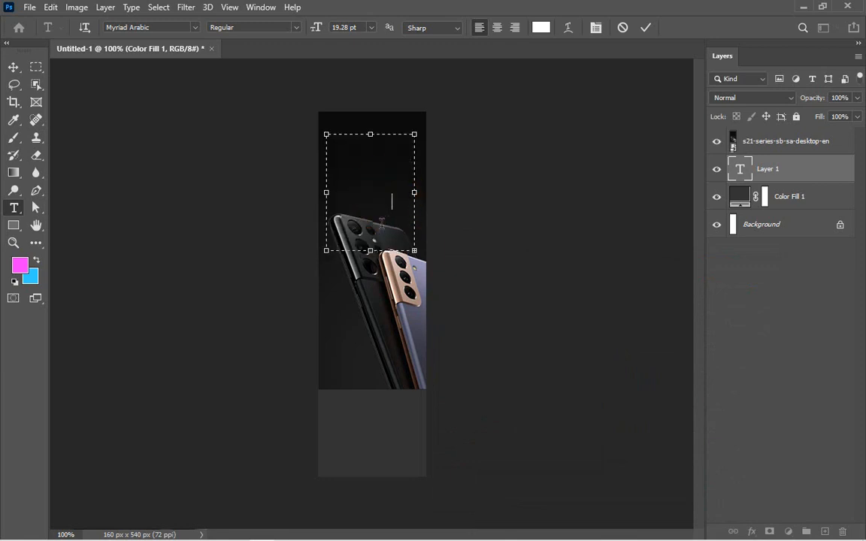
pyautogui.tripleClick(380, 224)
pyautogui.hotkey('ctrl', 'a')
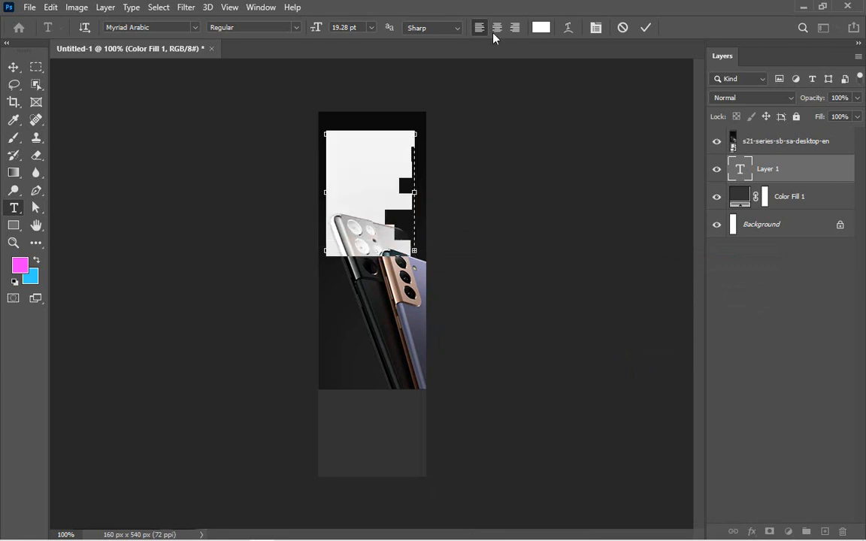
pyautogui.click(541, 28)
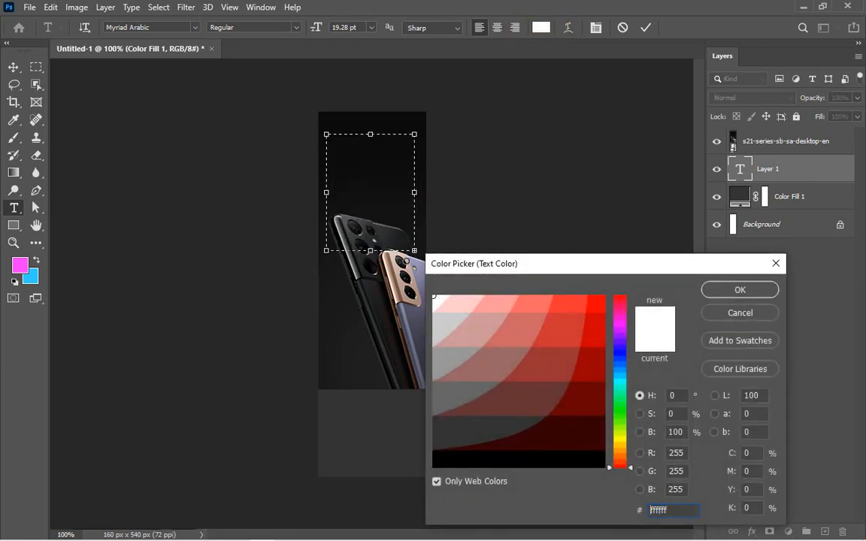
pyautogui.click(737, 291)
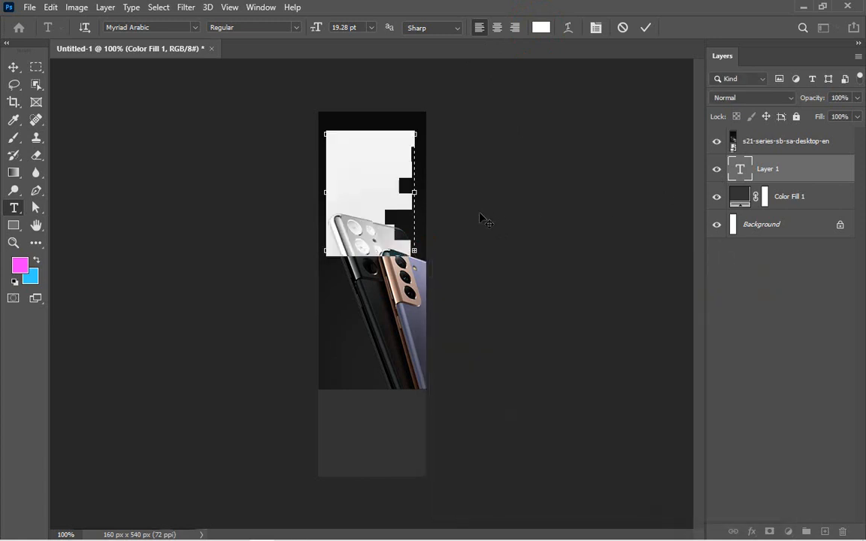
# Set the font size of all the placeholder text to 36 pt.
pyautogui.click(385, 214)
pyautogui.tripleClick(379, 230)
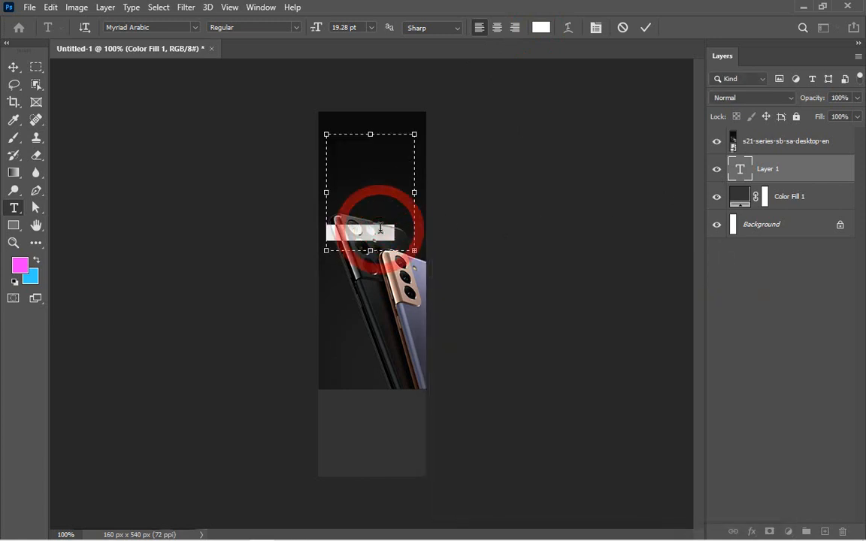
pyautogui.hotkey('ctrl', 'a')
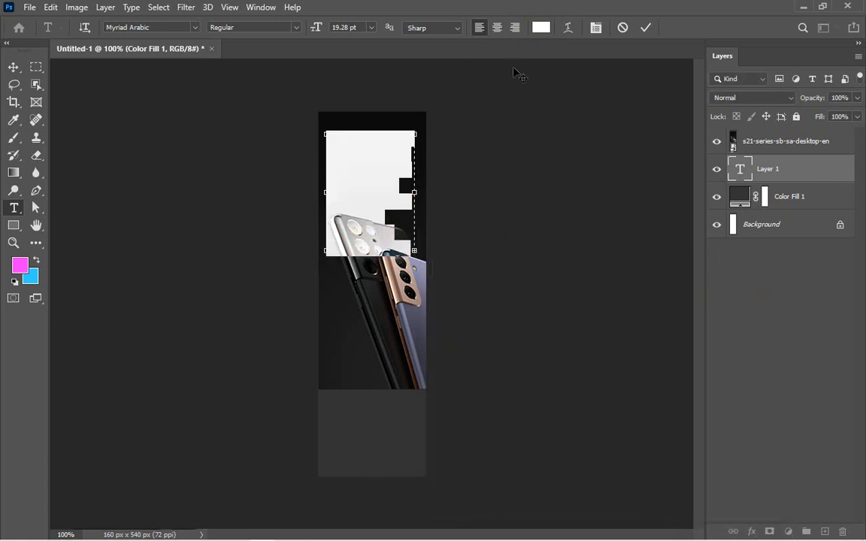
pyautogui.click(373, 29)
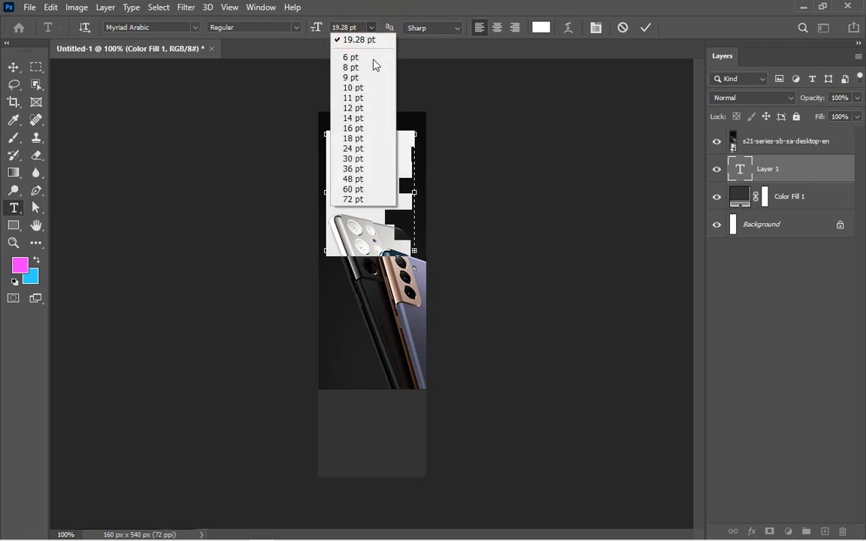
pyautogui.click(359, 172)
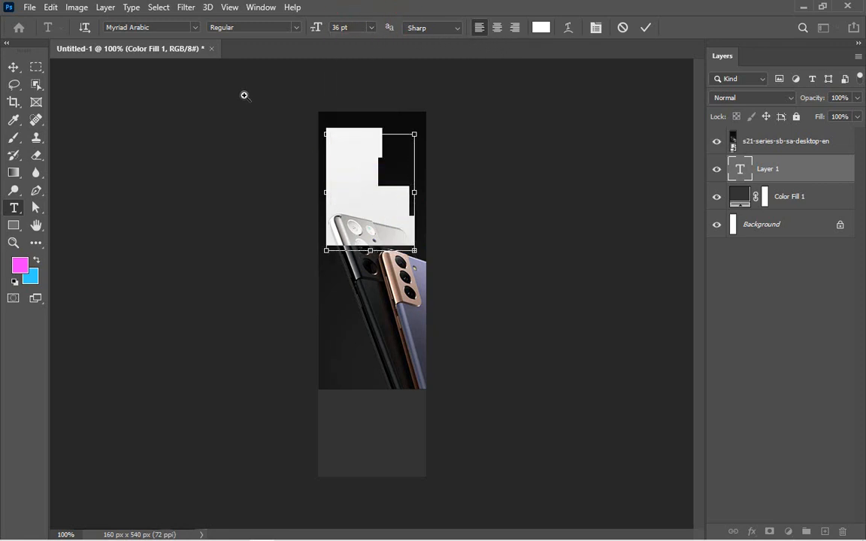
# Switch to File Explorer and open the Text file in the Today Banner Video folder.
pyautogui.moveTo(244, 96); pyautogui.dragTo(501, 286)
pyautogui.hotkey('ctrl', 'a')
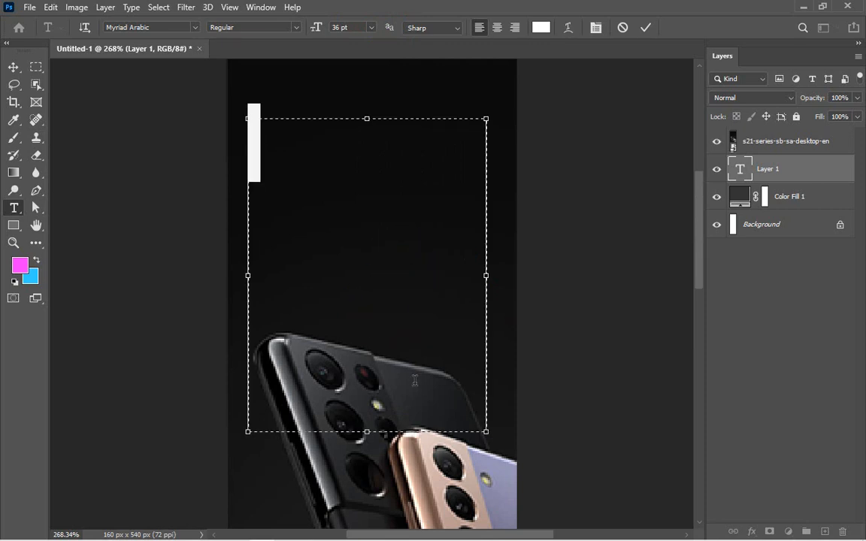
pyautogui.moveTo(410, 535)
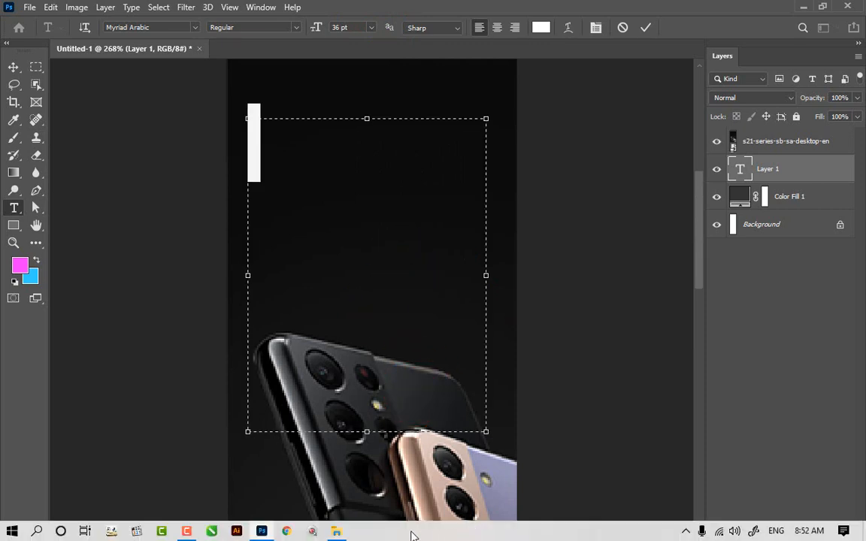
pyautogui.click(336, 532)
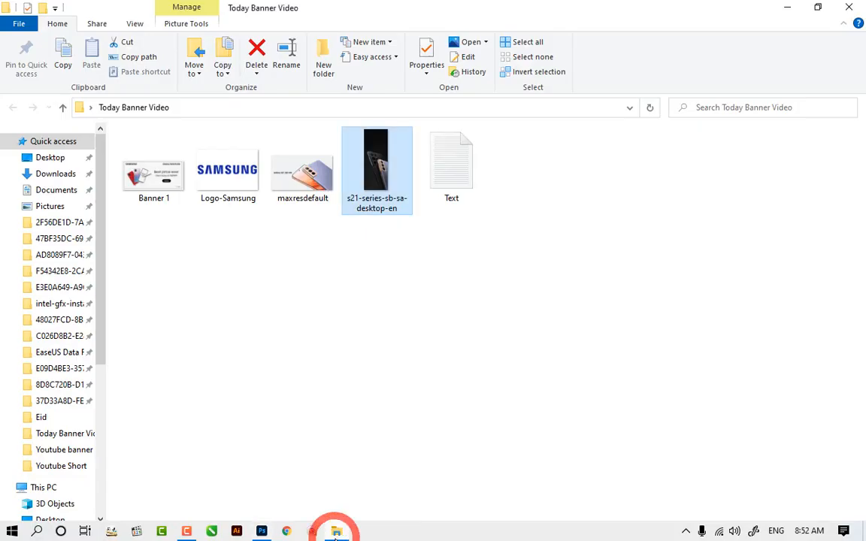
pyautogui.doubleClick(454, 198)
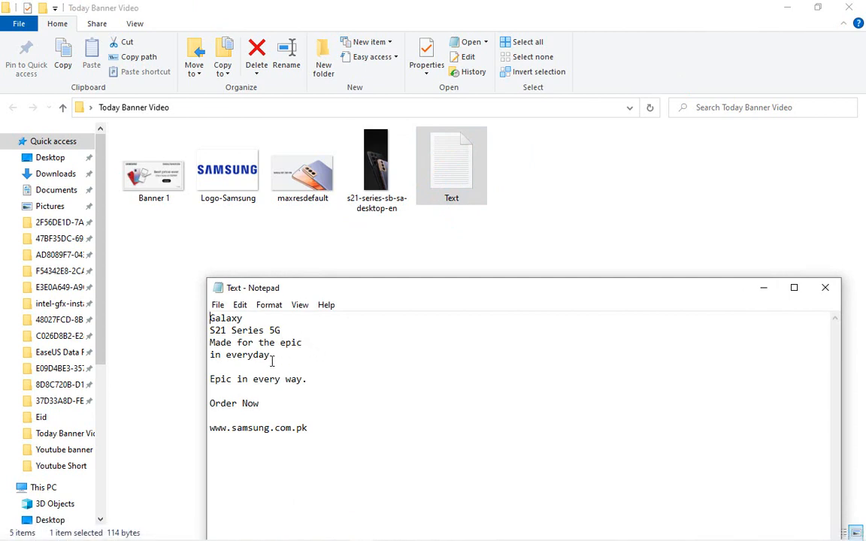
# Copy the lines "Galaxy" and "S21 Series 5G" from Notepad and paste them into the banner's text box in Photoshop.
pyautogui.moveTo(272, 358); pyautogui.dragTo(188, 317)
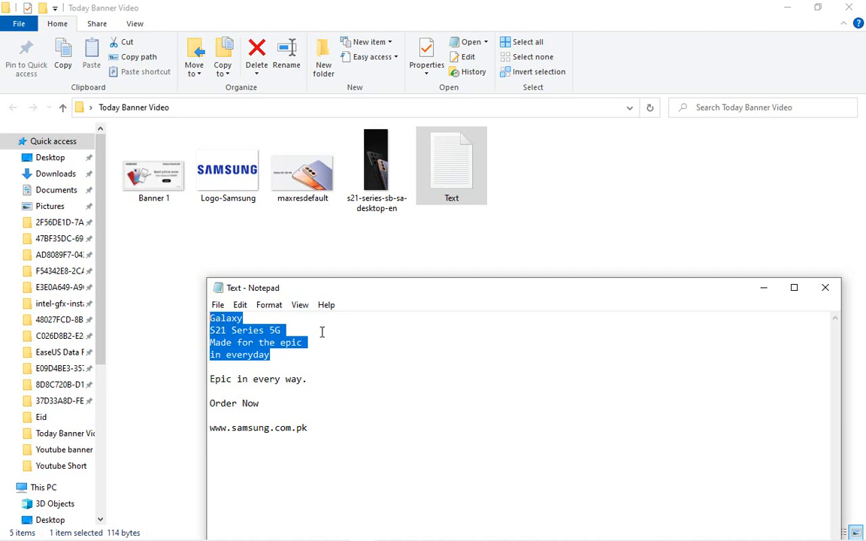
pyautogui.moveTo(290, 331); pyautogui.dragTo(190, 285)
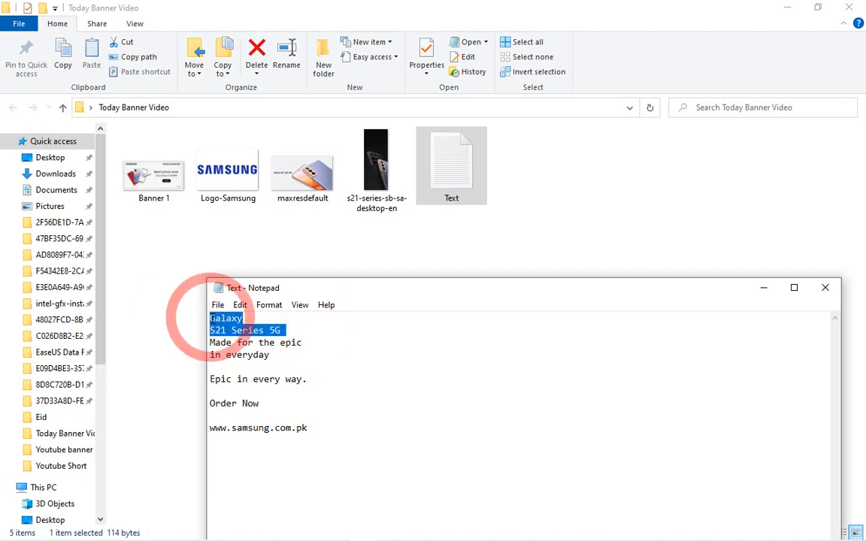
pyautogui.click(761, 289)
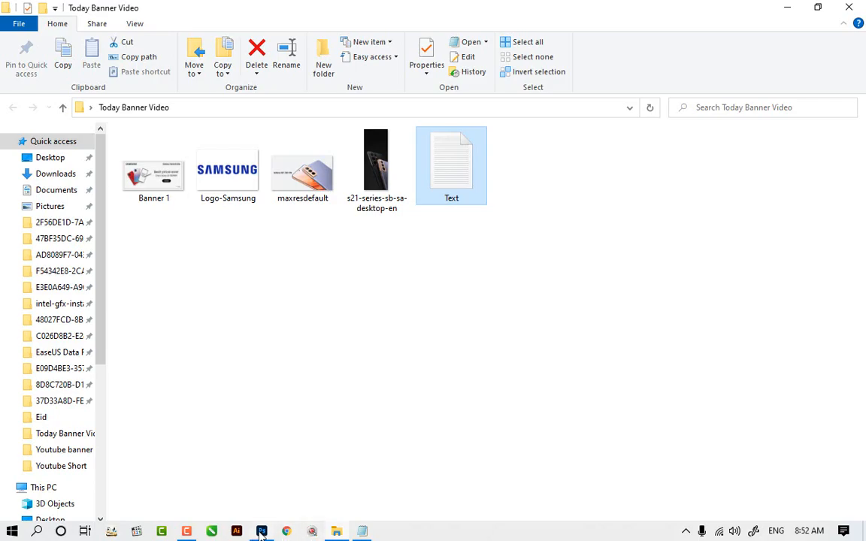
pyautogui.click(261, 531)
pyautogui.press('Return')
pyautogui.press('Return')
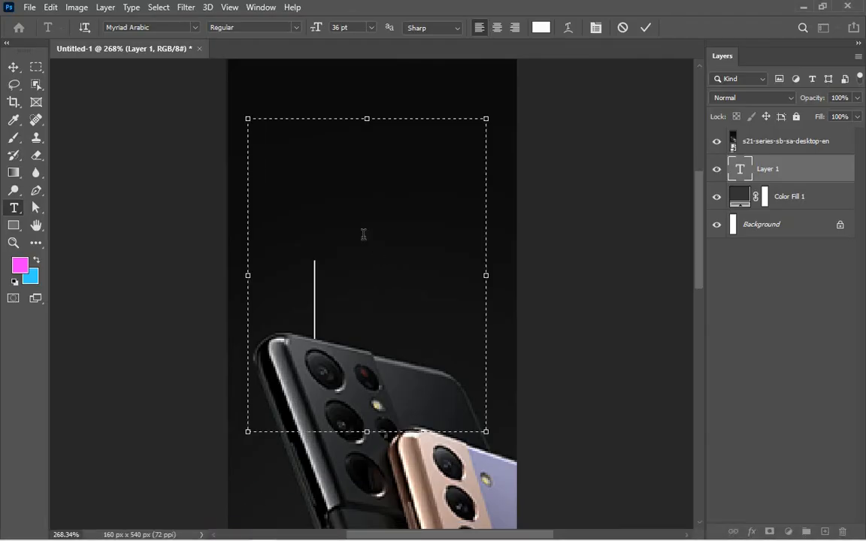
# Widen the text box slightly past the banner's right edge so "S21 Series 5G" fits on one line.
pyautogui.moveTo(350, 314); pyautogui.dragTo(241, 159)
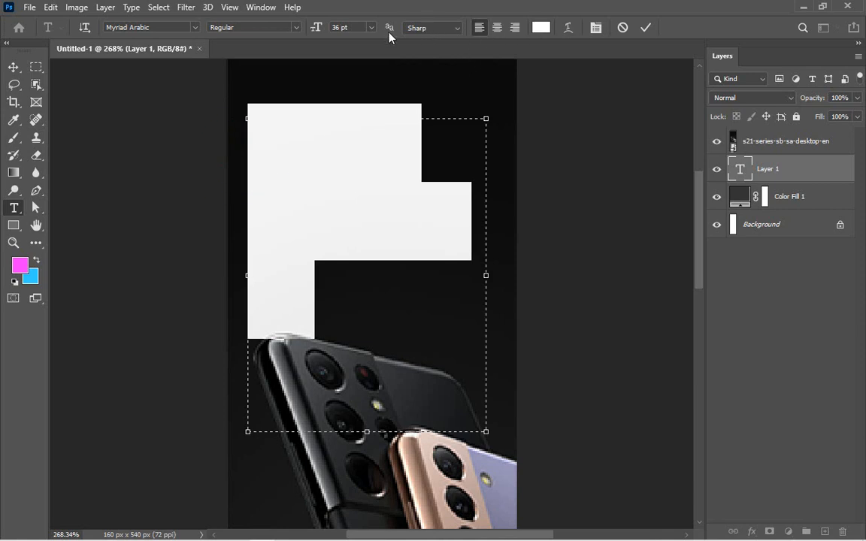
pyautogui.moveTo(486, 275); pyautogui.dragTo(527, 274)
pyautogui.click(358, 228)
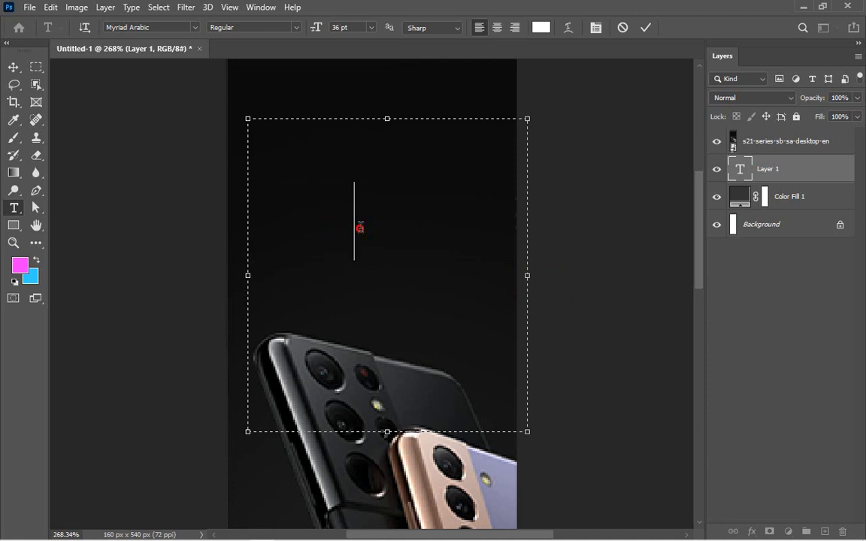
pyautogui.tripleClick(360, 228)
pyautogui.click(360, 227)
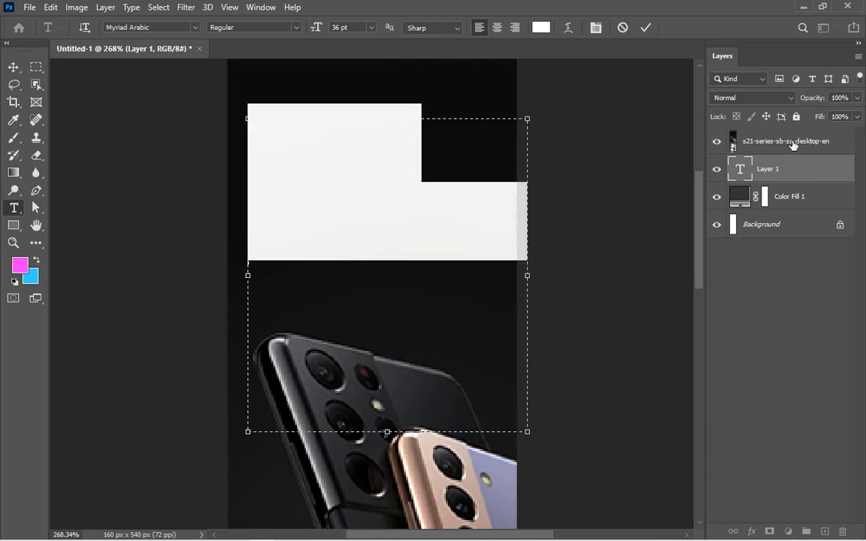
# Move the s21-series phone image layer below the text and Color Fill 1 layers, and select the "S21 Series 5G" line.
pyautogui.moveTo(793, 145); pyautogui.dragTo(798, 212)
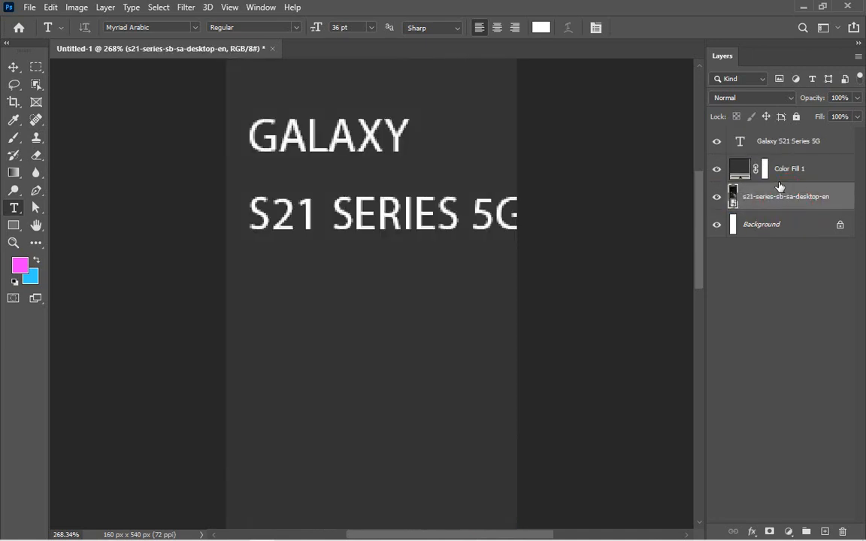
pyautogui.click(438, 224)
pyautogui.doubleClick(438, 224)
pyautogui.click(438, 224)
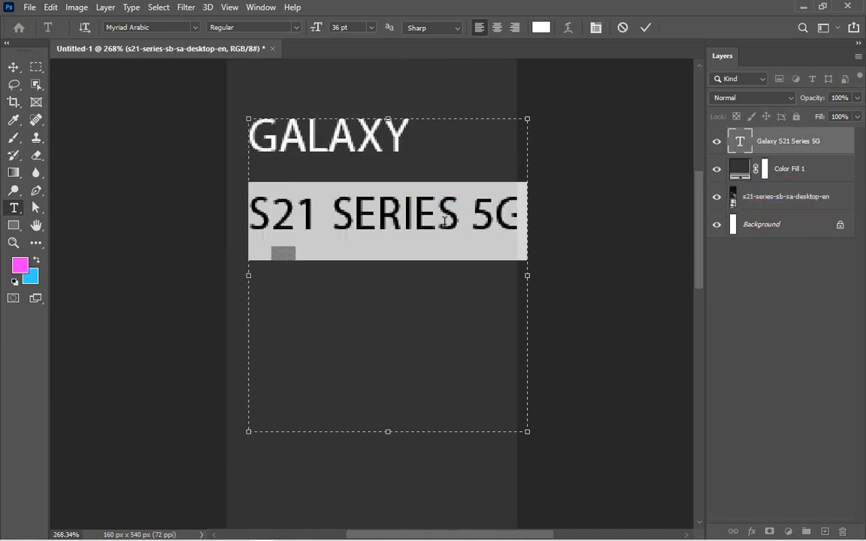
# Select all the heading text and adjust both sides of its text box to match the banner's full width.
pyautogui.hotkey('ctrl', '-')
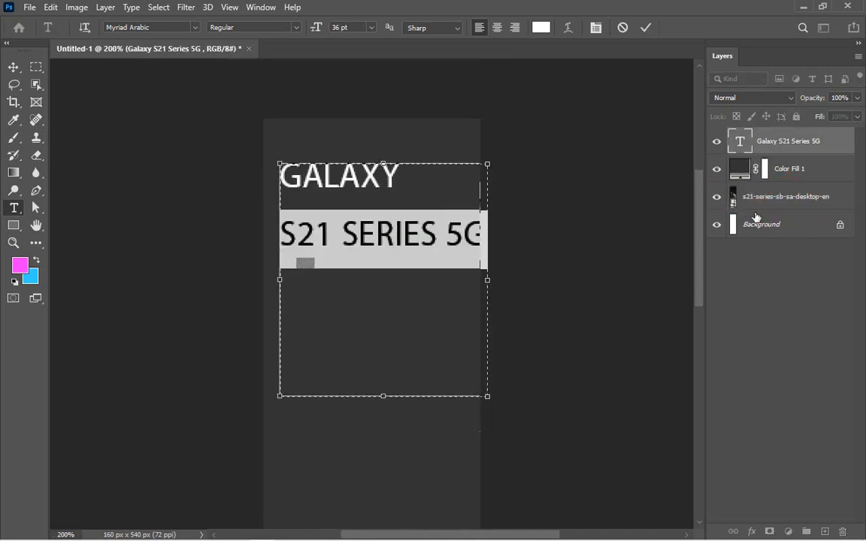
pyautogui.doubleClick(424, 235)
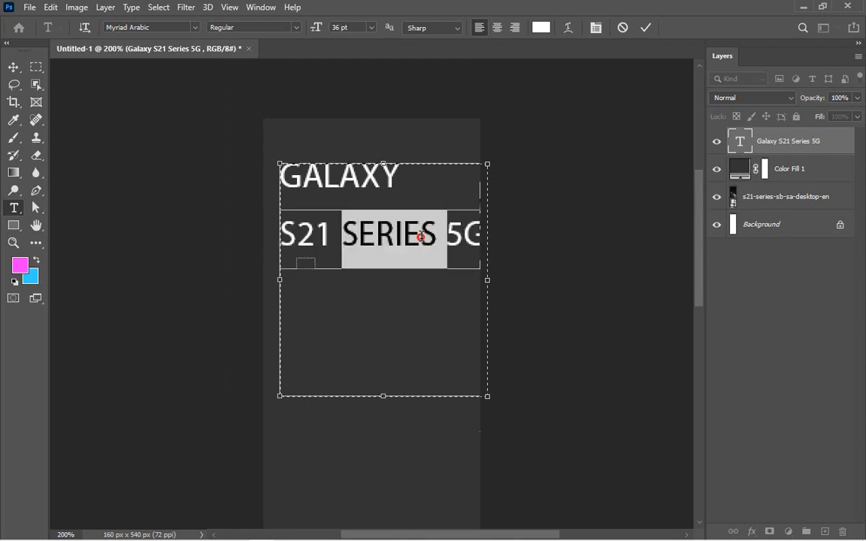
pyautogui.click(423, 236)
pyautogui.hotkey('ctrl', 'a')
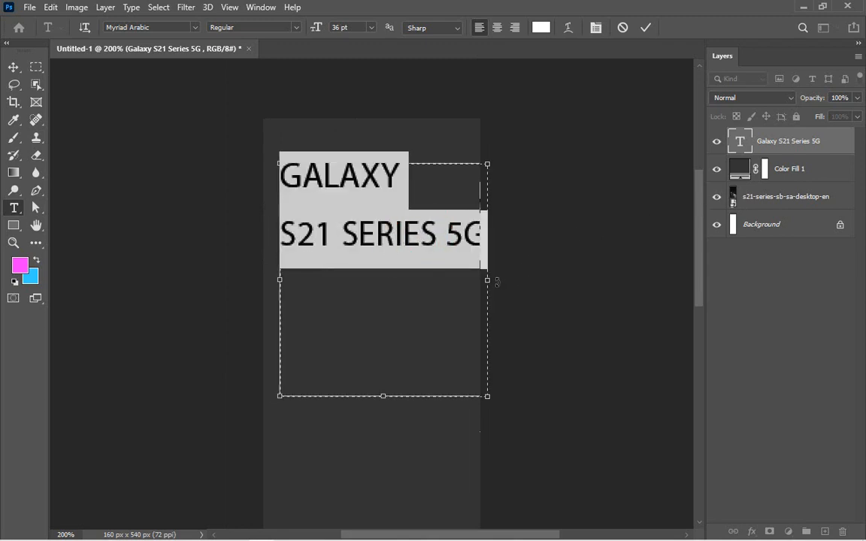
pyautogui.moveTo(490, 281); pyautogui.dragTo(470, 279)
pyautogui.moveTo(276, 280); pyautogui.dragTo(263, 279)
pyautogui.moveTo(471, 280); pyautogui.dragTo(479, 279)
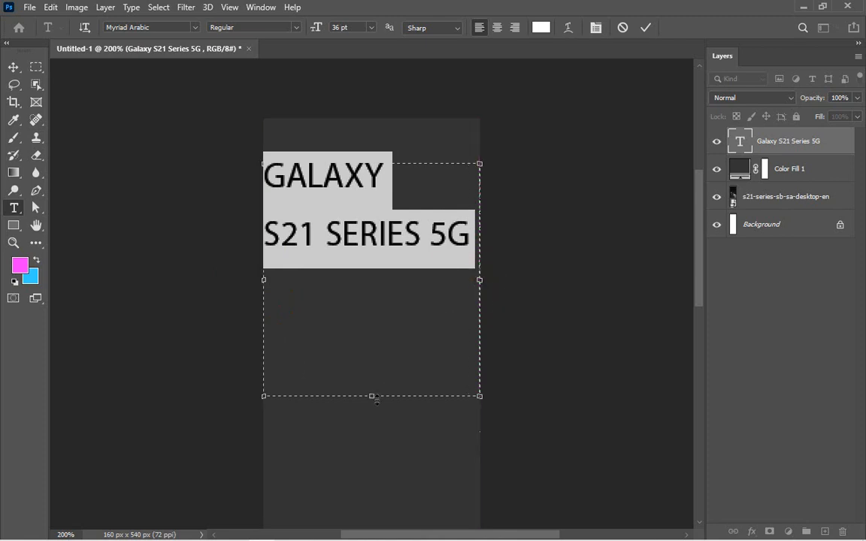
# Shorten the heading's text box to just below the second line and set all its text in SamsungOne 400.
pyautogui.moveTo(371, 396); pyautogui.dragTo(373, 274)
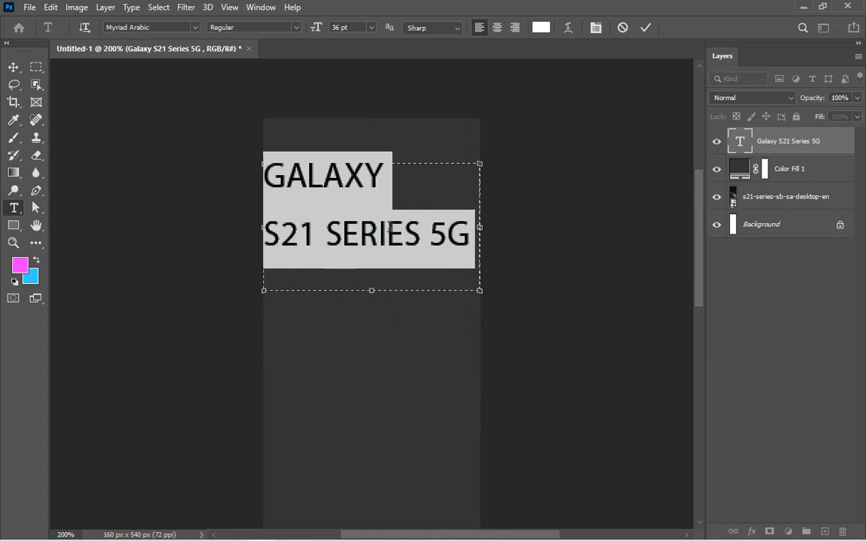
pyautogui.doubleClick(388, 227)
pyautogui.click(388, 227)
pyautogui.hotkey('ctrl', 'a')
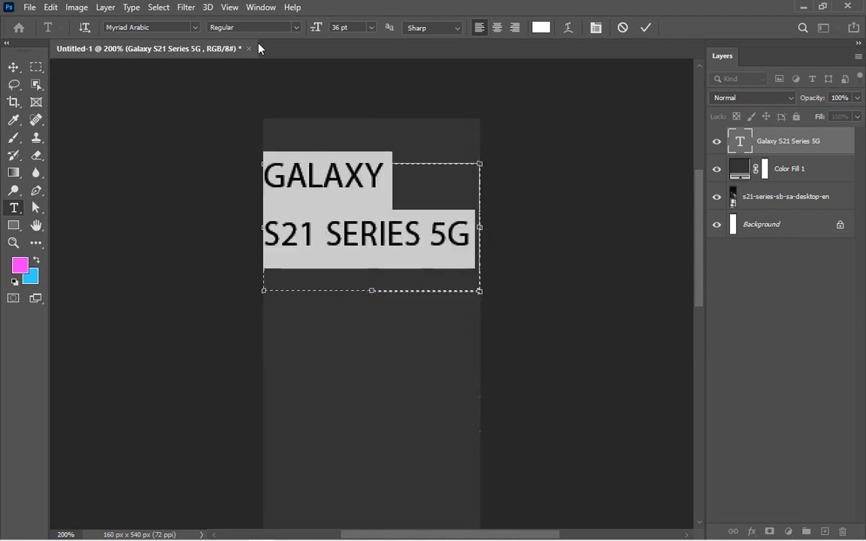
pyautogui.click(176, 27)
pyautogui.write('sam')
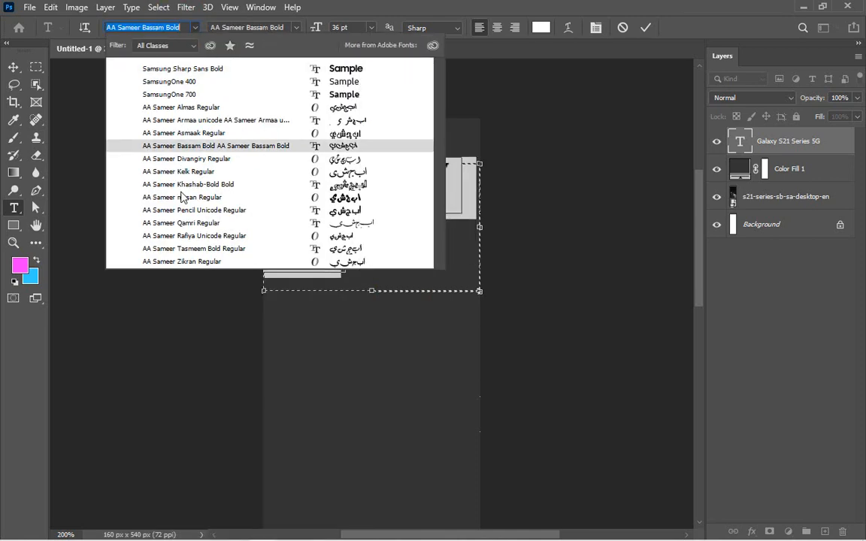
pyautogui.click(183, 83)
# Select all the heading text and change its SamsungOne weight to 700.
pyautogui.click(356, 241)
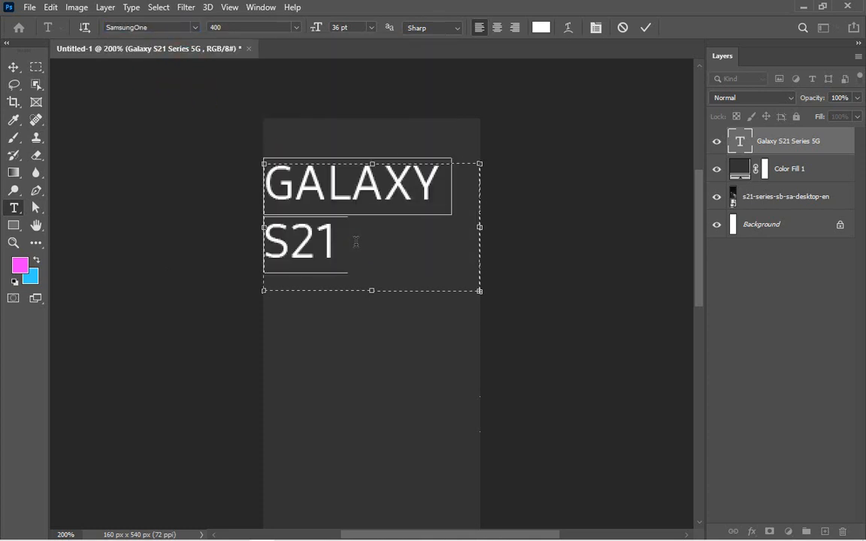
pyautogui.doubleClick(356, 241)
pyautogui.hotkey('ctrl', 'a')
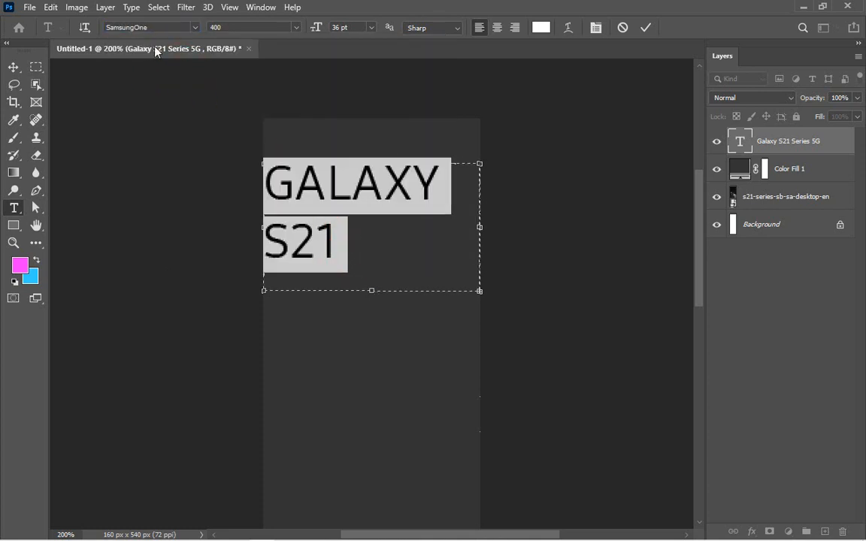
pyautogui.click(268, 24)
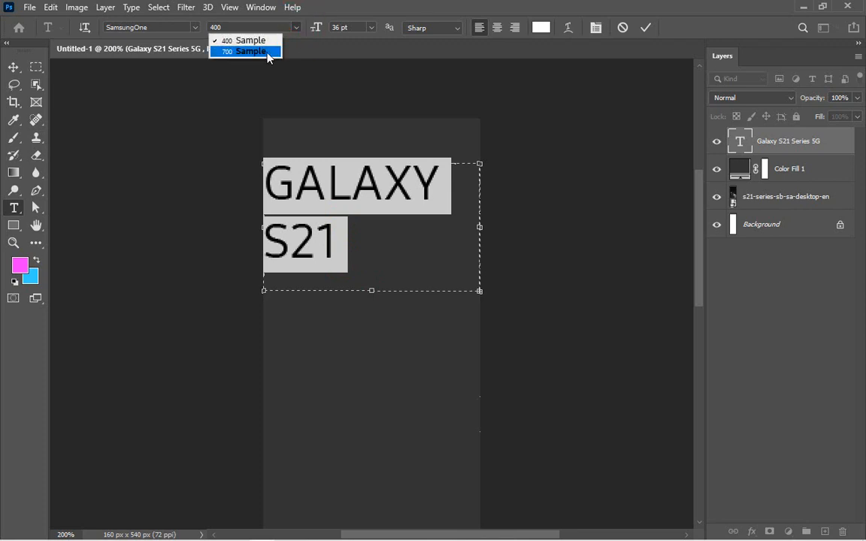
pyautogui.click(259, 50)
# Widen the heading's text box beyond the banner's right edge and select all of its text.
pyautogui.click(354, 237)
pyautogui.hotkey('shift', 'Left')
pyautogui.hotkey('ctrl', 'a')
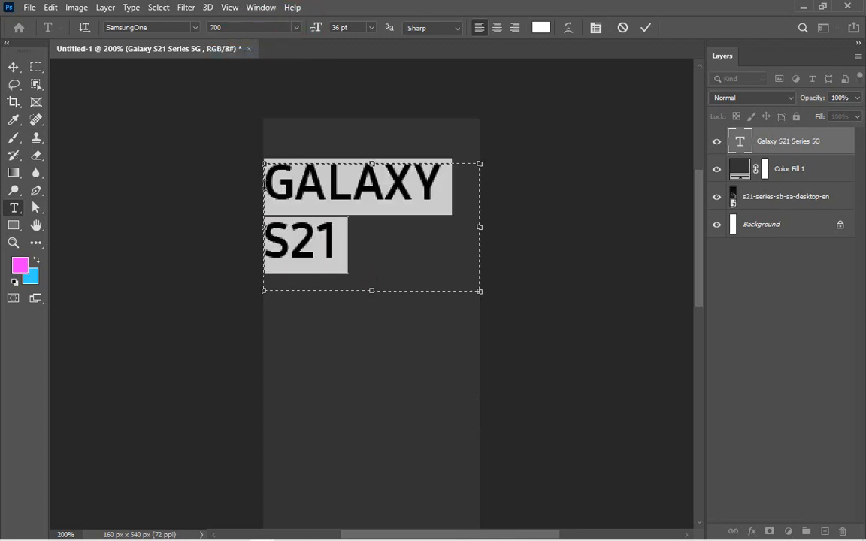
pyautogui.moveTo(479, 227); pyautogui.dragTo(550, 227)
pyautogui.doubleClick(401, 236)
pyautogui.hotkey('shift', 'Home')
pyautogui.hotkey('ctrl', 'a')
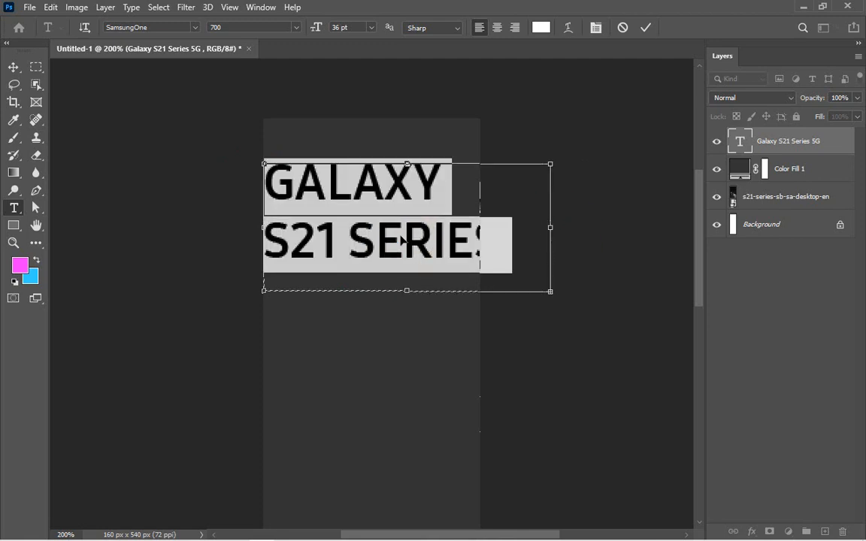
# Reapply SamsungOne 700 to the selected heading text and set its size to 20 pt.
pyautogui.click(295, 28)
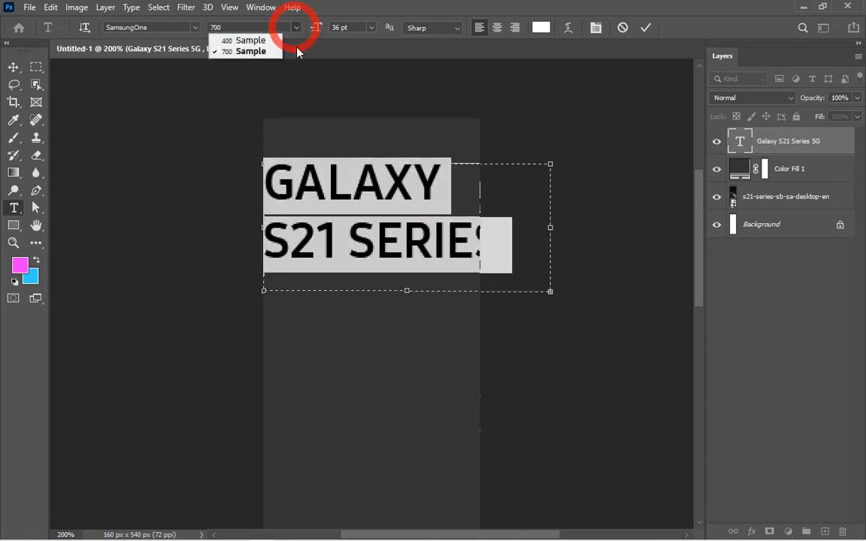
pyautogui.click(257, 50)
pyautogui.click(195, 27)
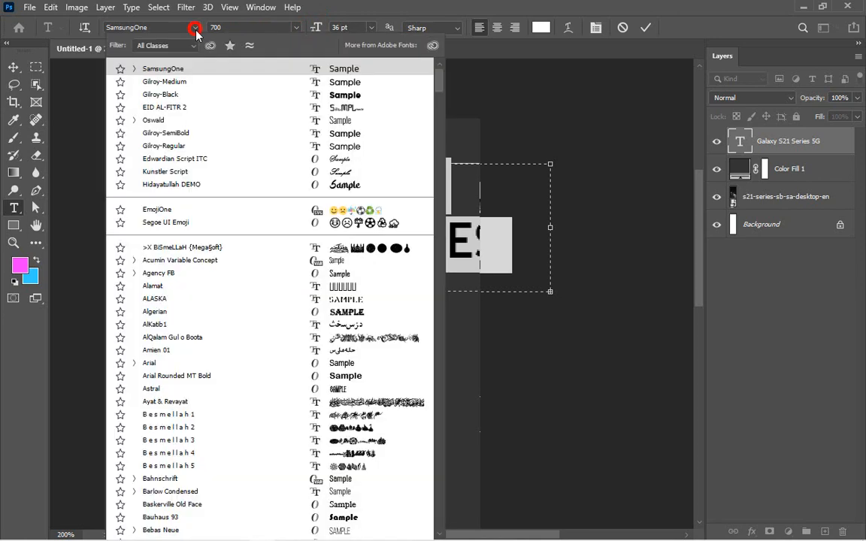
pyautogui.click(167, 66)
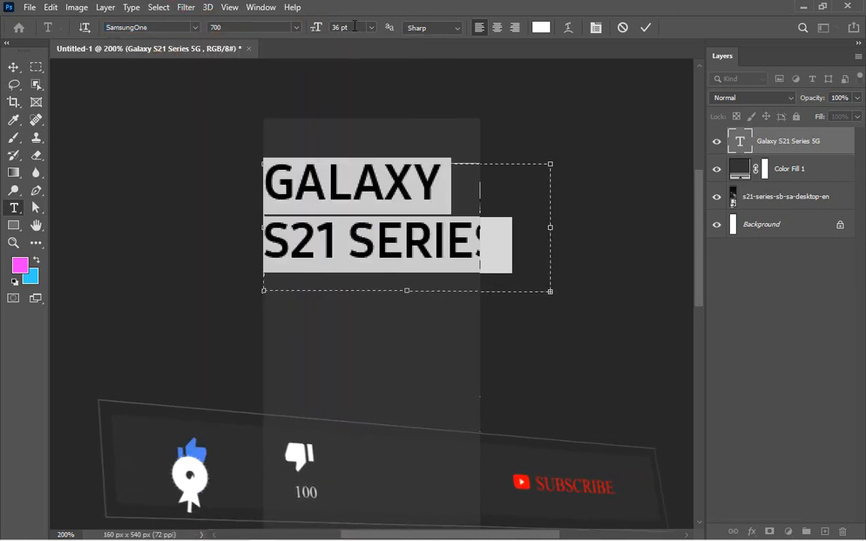
pyautogui.click(316, 30)
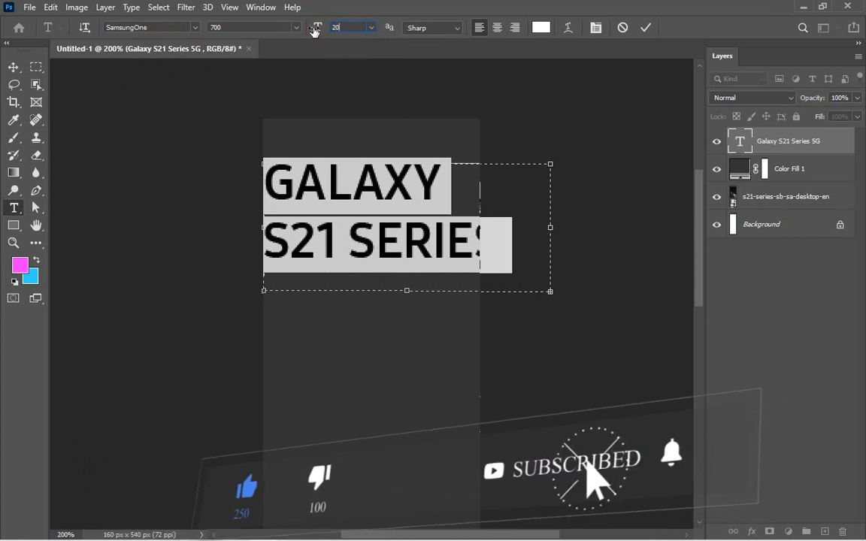
pyautogui.write('20')
pyautogui.press('Return')
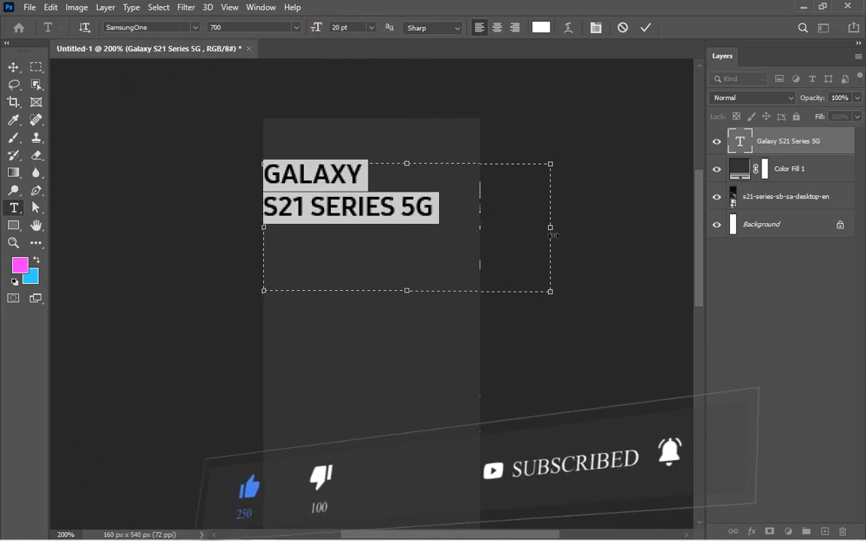
# Narrow the heading's text box to fit inside the banner and set all its text to 22 pt.
pyautogui.moveTo(550, 227); pyautogui.dragTo(457, 227)
pyautogui.tripleClick(352, 213)
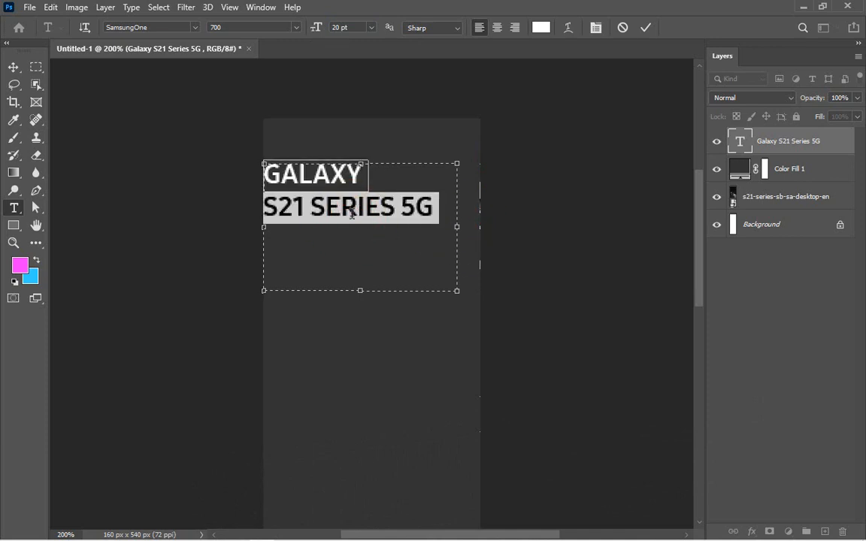
pyautogui.click(351, 213)
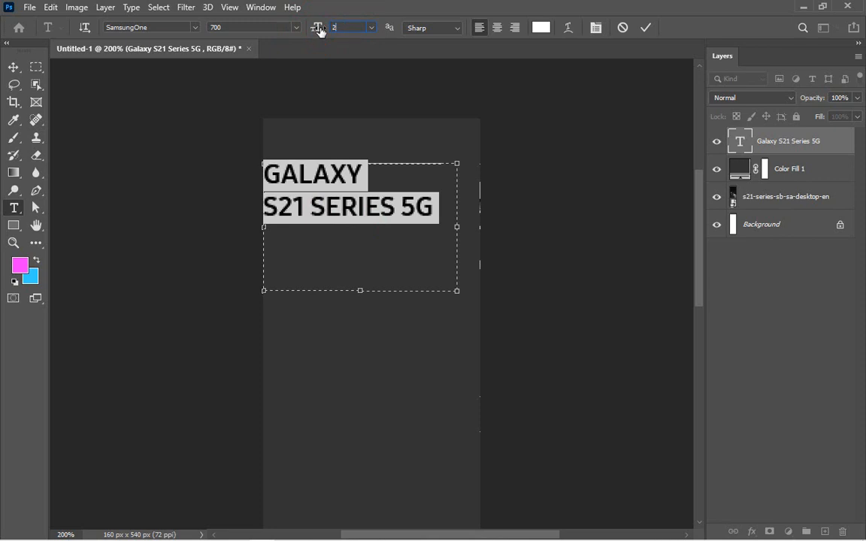
pyautogui.press('Return')
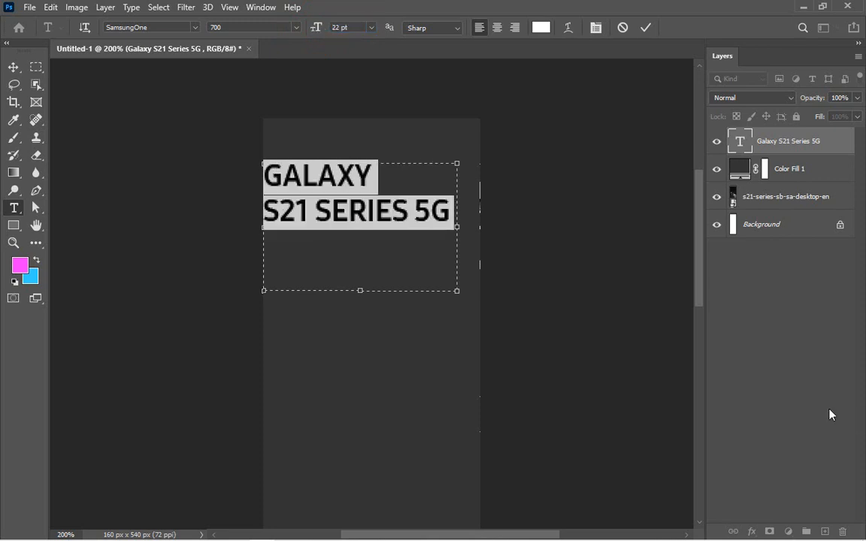
pyautogui.click(646, 30)
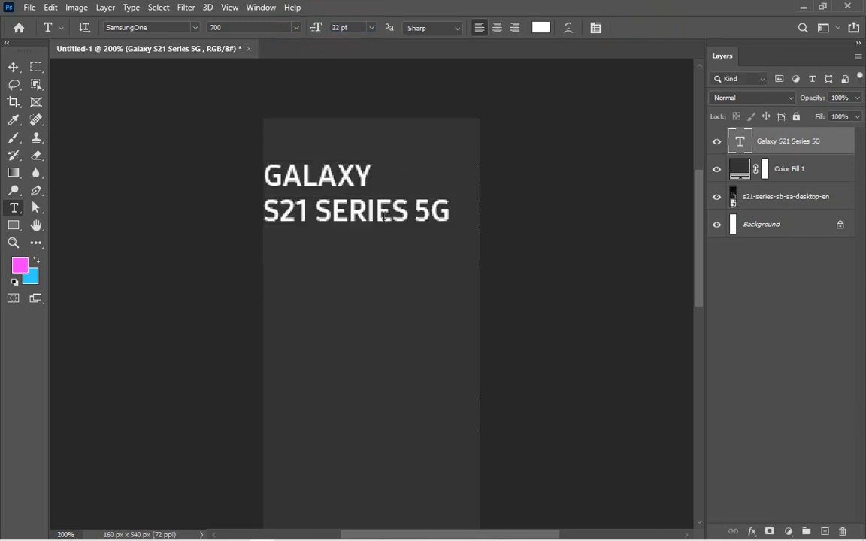
# Reopen the heading for editing and shorten its text box to end just under the second line.
pyautogui.doubleClick(357, 225)
pyautogui.click(357, 225)
pyautogui.click(360, 240)
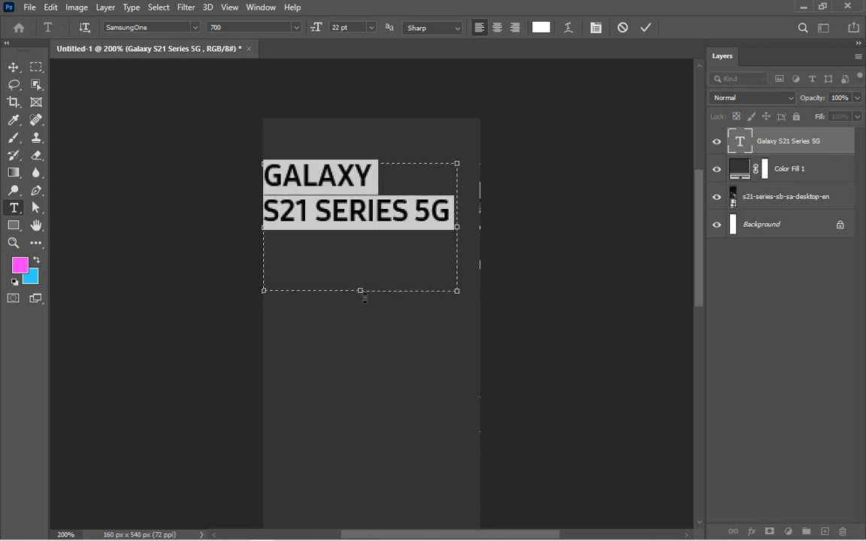
pyautogui.moveTo(361, 292); pyautogui.dragTo(360, 236)
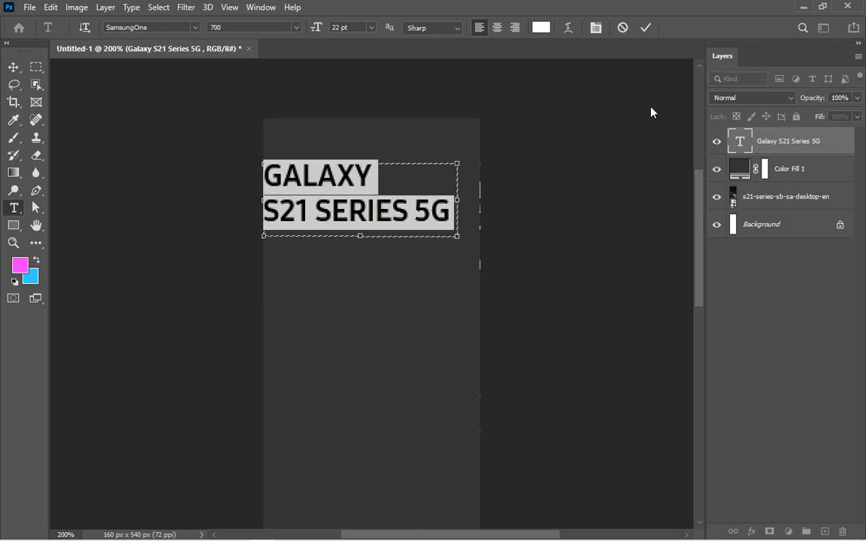
# Set the leading of both heading lines to 22 pt.
pyautogui.hotkey('ctrl', 't')
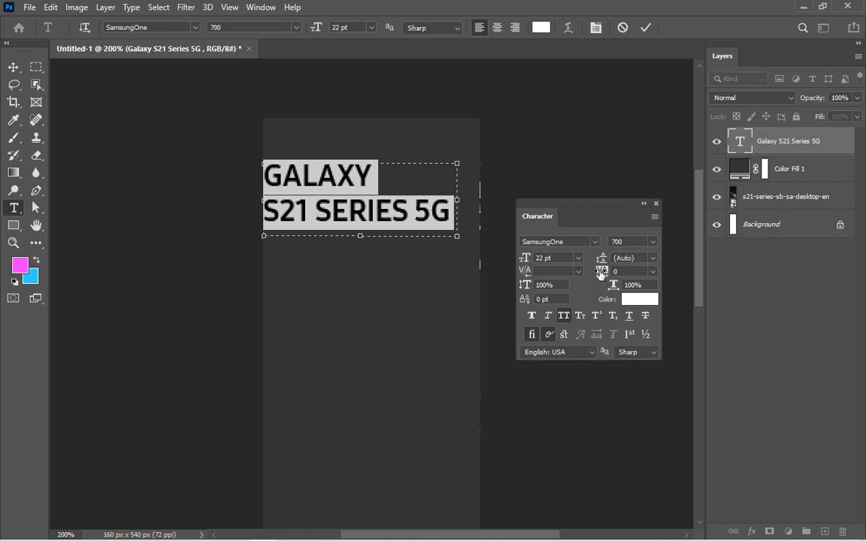
pyautogui.moveTo(599, 272)
pyautogui.mouseDown()
pyautogui.moveTo(624, 275)
pyautogui.moveTo(597, 261)
pyautogui.mouseUp()
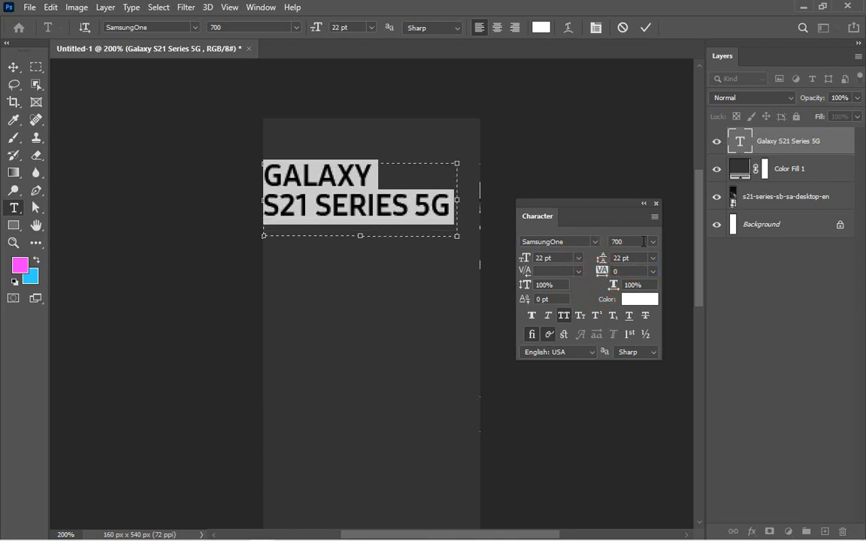
pyautogui.click(655, 205)
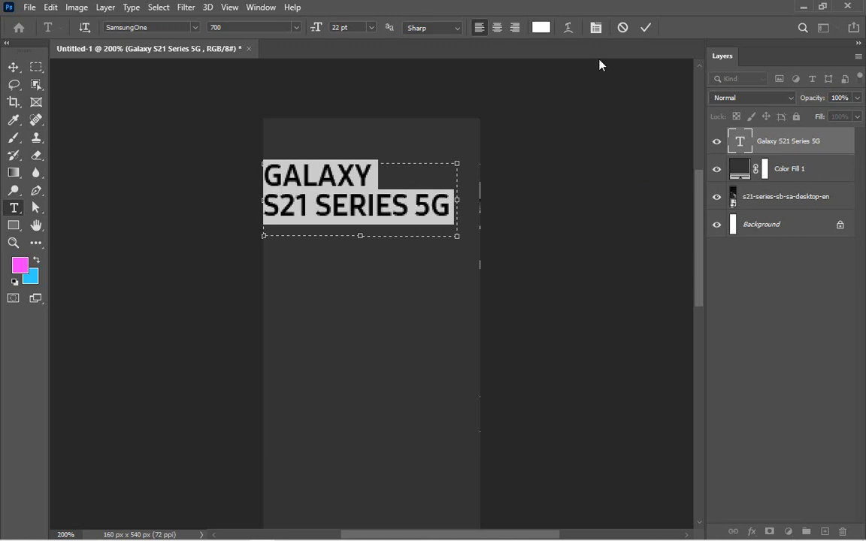
pyautogui.click(645, 28)
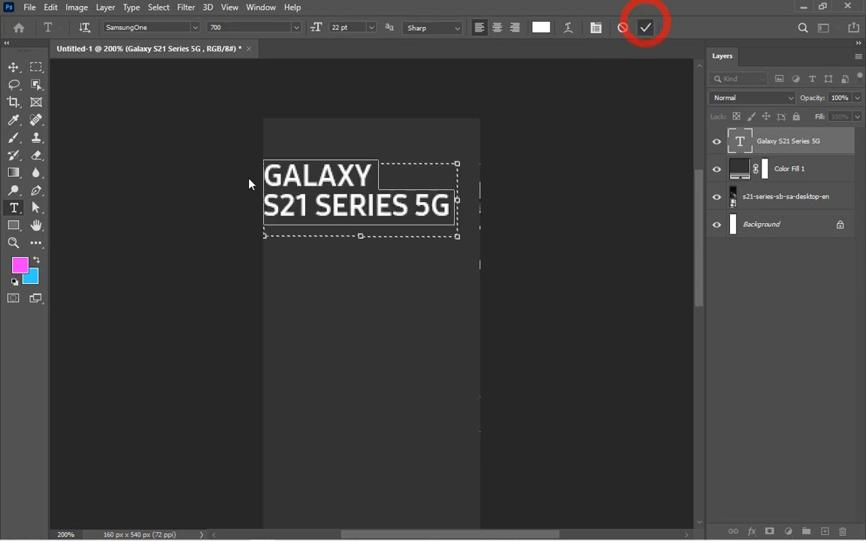
# Move the heading slightly up and away from the banner's left edge, and set all its text to 20 pt.
pyautogui.click(12, 67)
pyautogui.moveTo(343, 181); pyautogui.dragTo(353, 173)
pyautogui.doubleClick(354, 173)
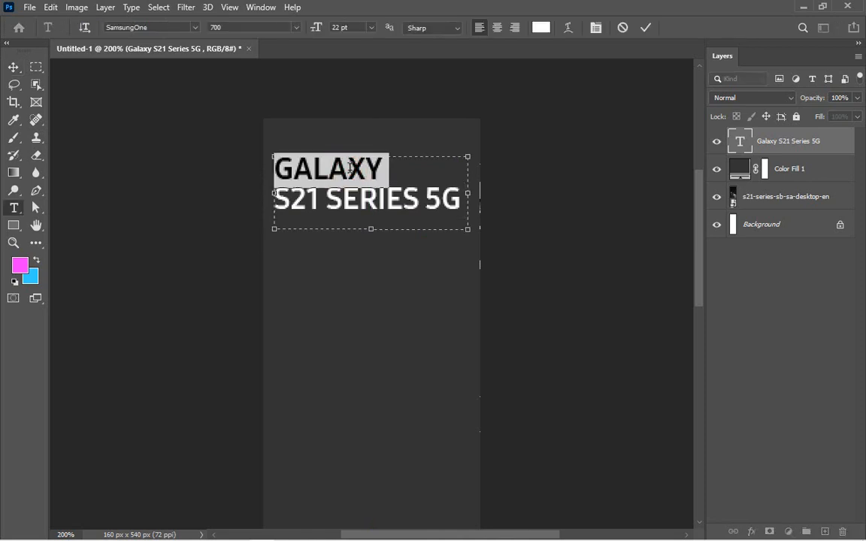
pyautogui.click(358, 28)
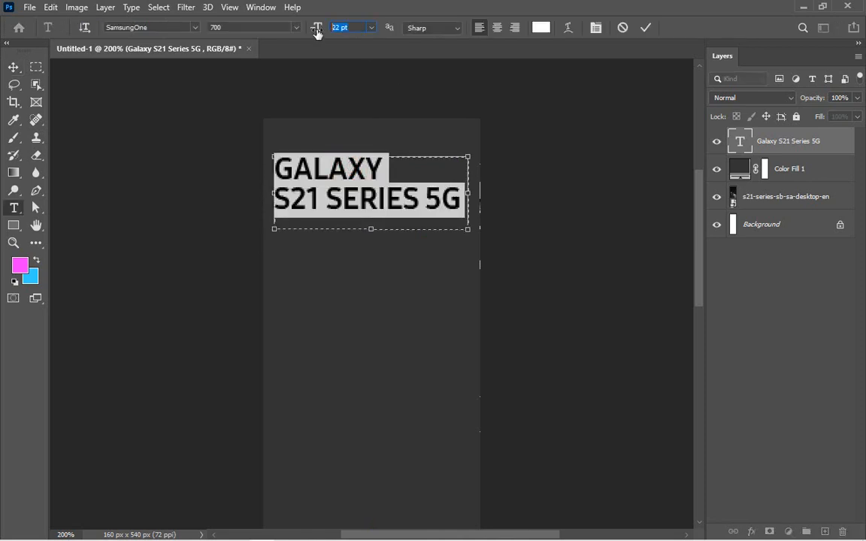
pyautogui.press('Return')
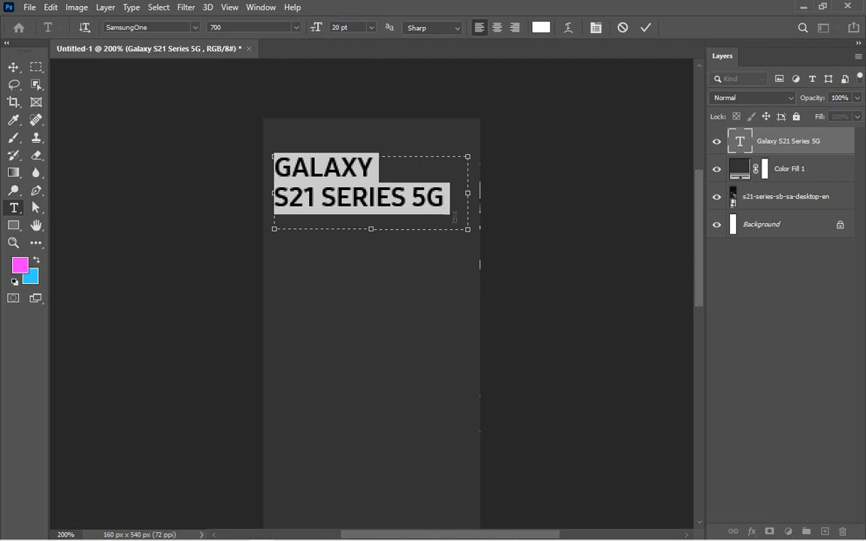
# Tighten the heading's text box so it fits closely around both lines.
pyautogui.moveTo(467, 194); pyautogui.dragTo(448, 194)
pyautogui.moveTo(361, 228); pyautogui.dragTo(361, 214)
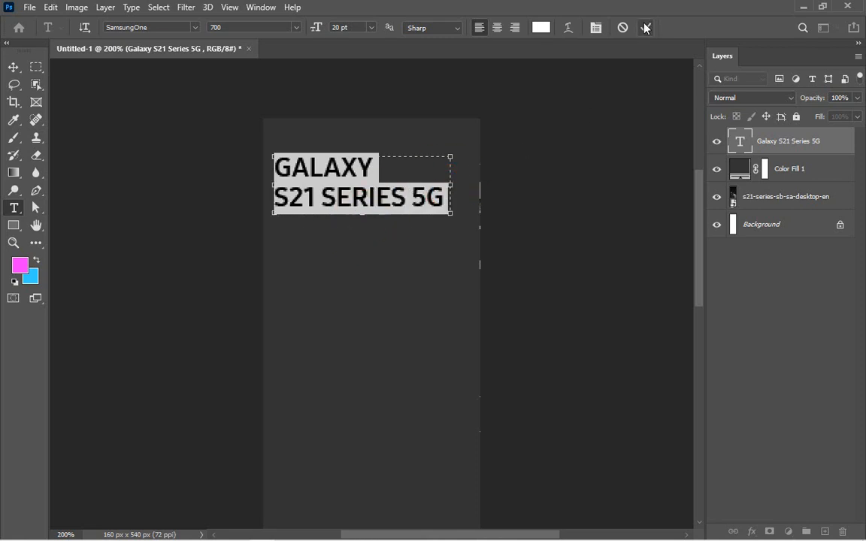
pyautogui.click(645, 28)
# Select the "S21 Series 5G" line and apply the text colour ffffff to it.
pyautogui.press('v')
pyautogui.doubleClick(364, 196)
pyautogui.moveTo(444, 199); pyautogui.dragTo(389, 159)
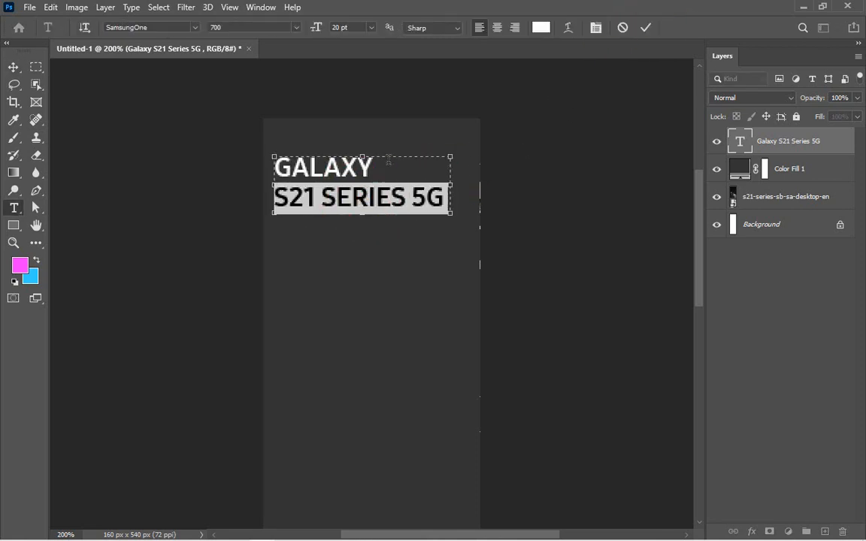
pyautogui.click(541, 27)
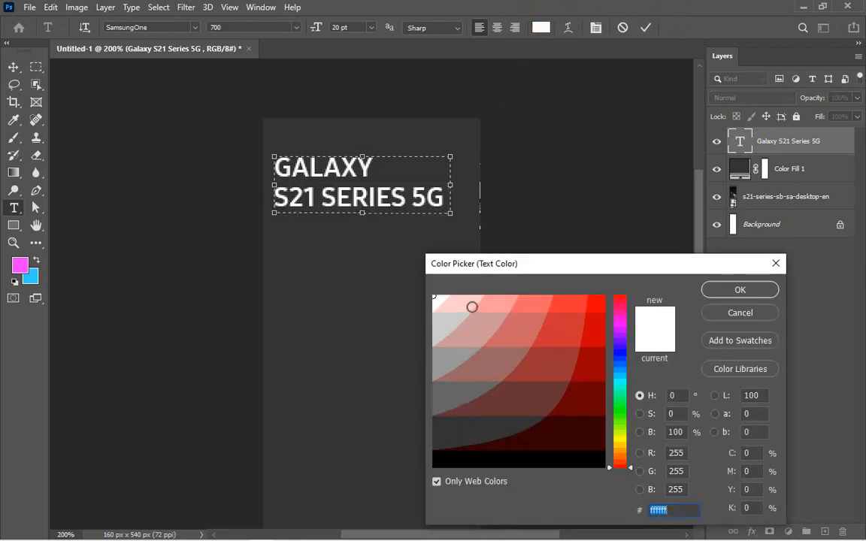
pyautogui.click(712, 289)
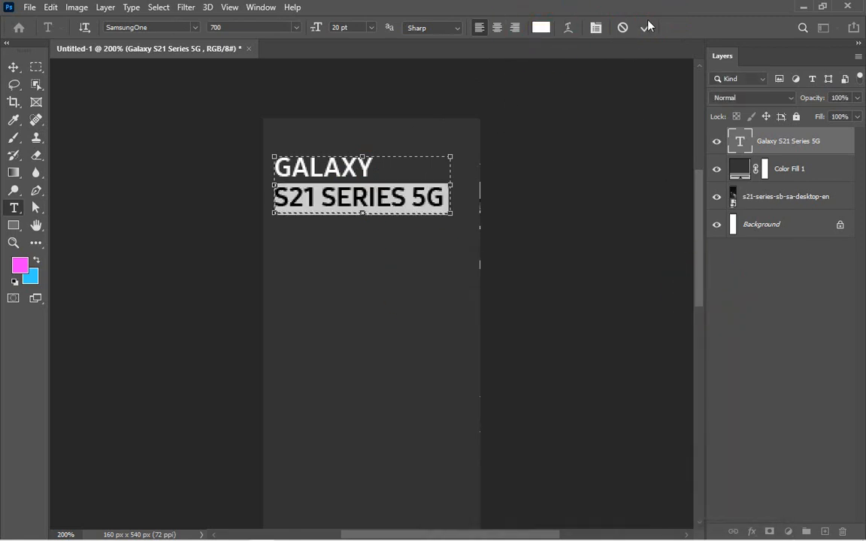
pyautogui.click(645, 28)
# Move the s21-series phone image layer above Color Fill 1, then hide and show it to compare the banner.
pyautogui.press('v')
pyautogui.moveTo(782, 205); pyautogui.dragTo(782, 170)
pyautogui.hotkey('ctrl', '-')
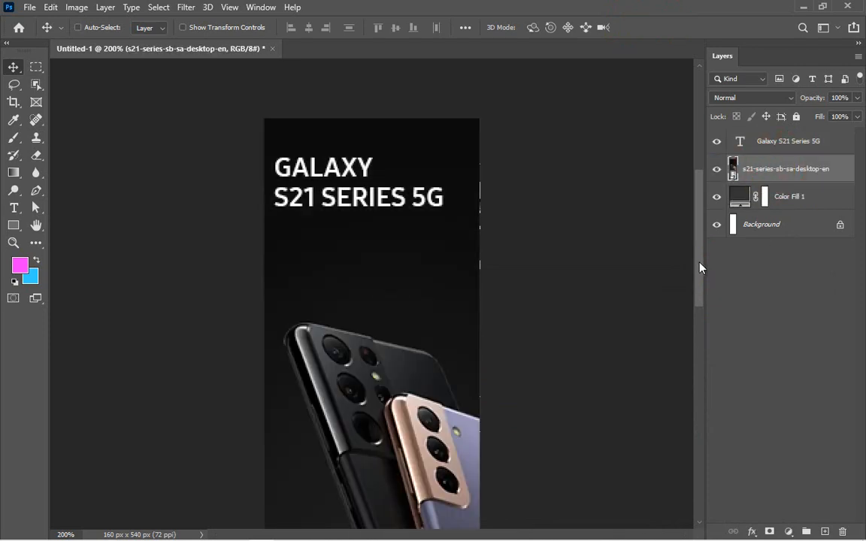
pyautogui.hotkey('ctrl', '0')
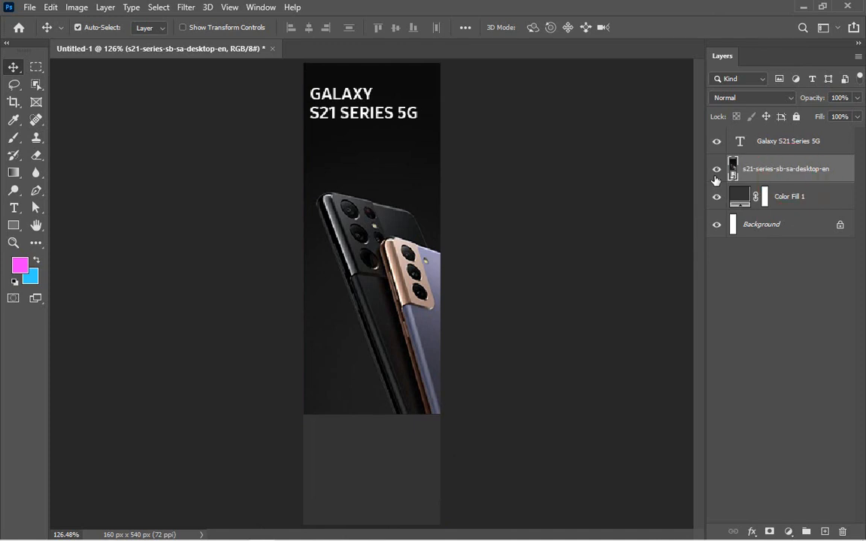
pyautogui.click(717, 169)
pyautogui.click(717, 169)
# Move the Galaxy S21 Series 5G heading slightly up towards the banner's upper edge.
pyautogui.moveTo(445, 115); pyautogui.dragTo(502, 158)
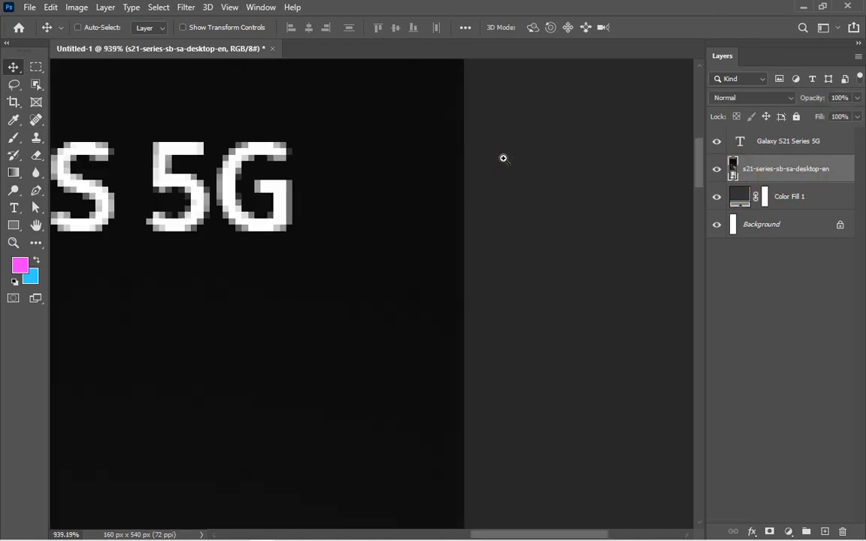
pyautogui.hotkey('ctrl', '0')
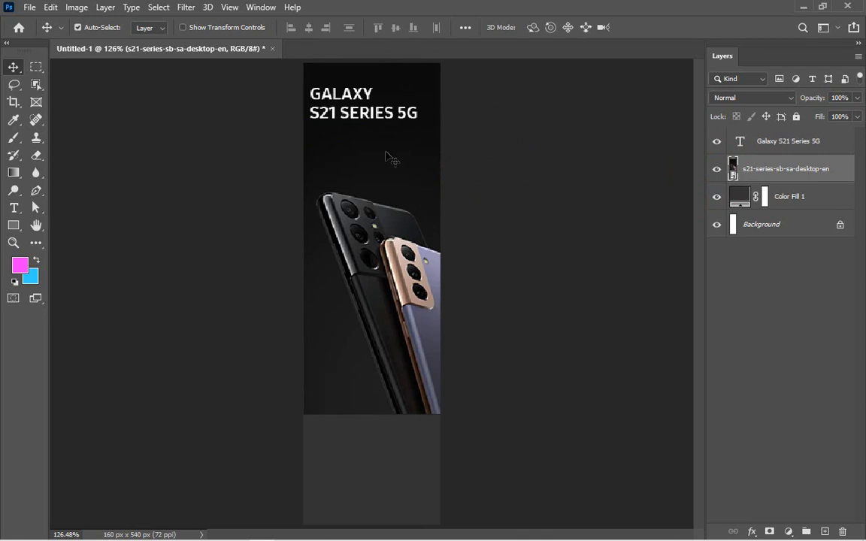
pyautogui.moveTo(303, 70); pyautogui.dragTo(441, 150)
pyautogui.moveTo(350, 209); pyautogui.dragTo(350, 179)
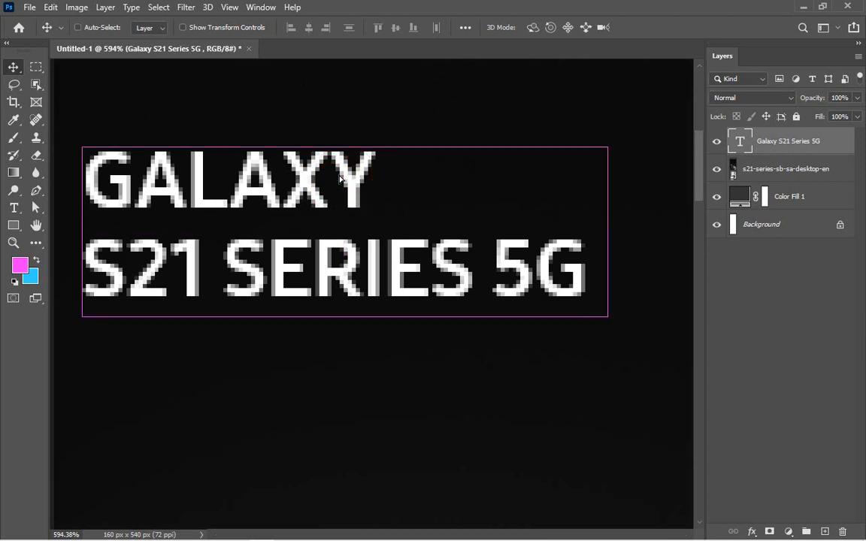
# Change the anti-aliasing of the whole heading text to Smooth and commit the edit.
pyautogui.hotkey('ctrl', '0')
pyautogui.doubleClick(377, 110)
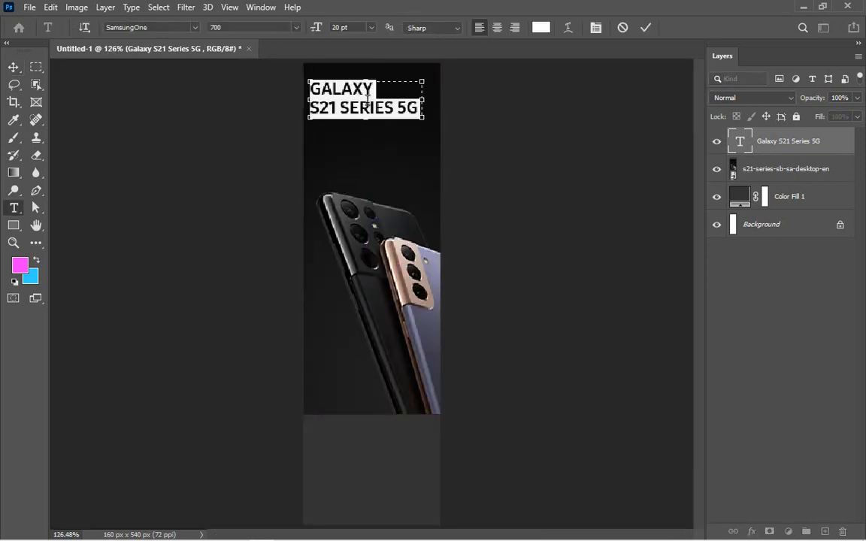
pyautogui.hotkey('ctrl', 'a')
pyautogui.click(458, 28)
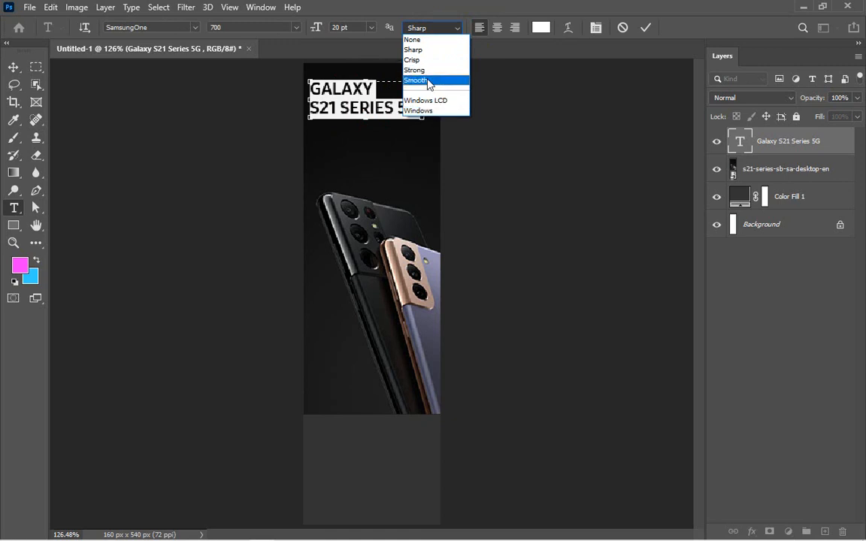
pyautogui.click(429, 80)
pyautogui.click(646, 28)
pyautogui.press('v')
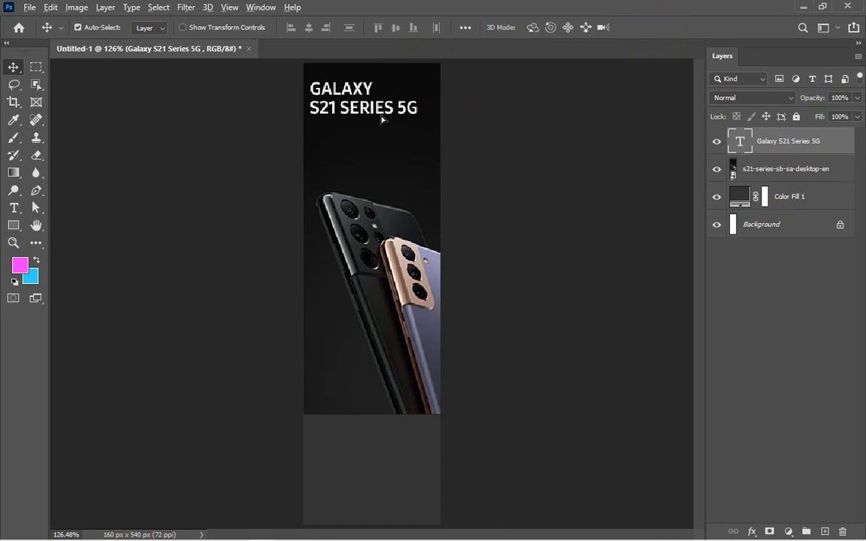
# Duplicate the heading directly below itself and copy the lines "Made for the epic in everyday" from the Text file in Notepad.
pyautogui.moveTo(382, 119); pyautogui.dragTo(381, 164)
pyautogui.doubleClick(381, 147)
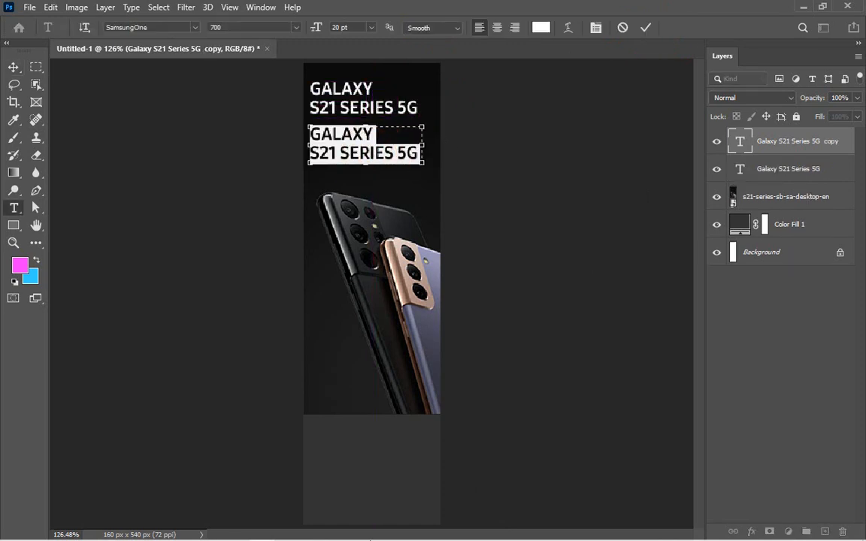
pyautogui.click(362, 538)
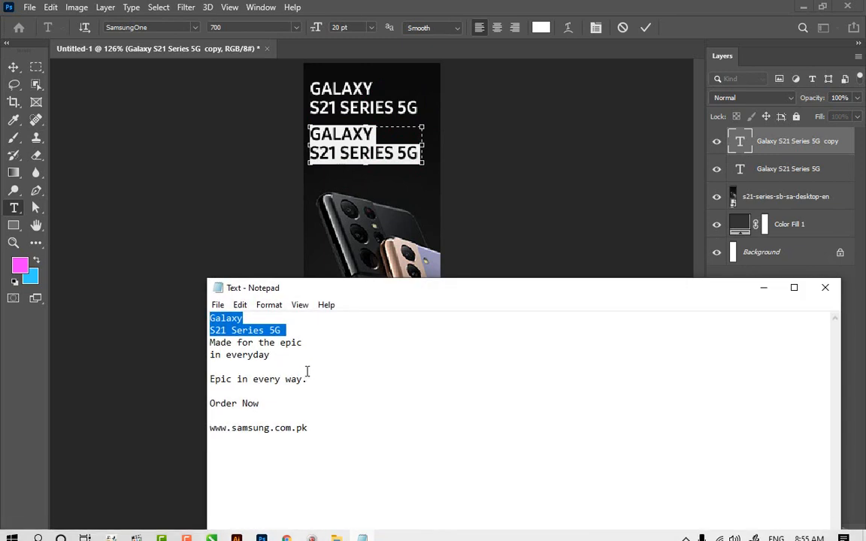
pyautogui.moveTo(269, 355); pyautogui.dragTo(209, 343)
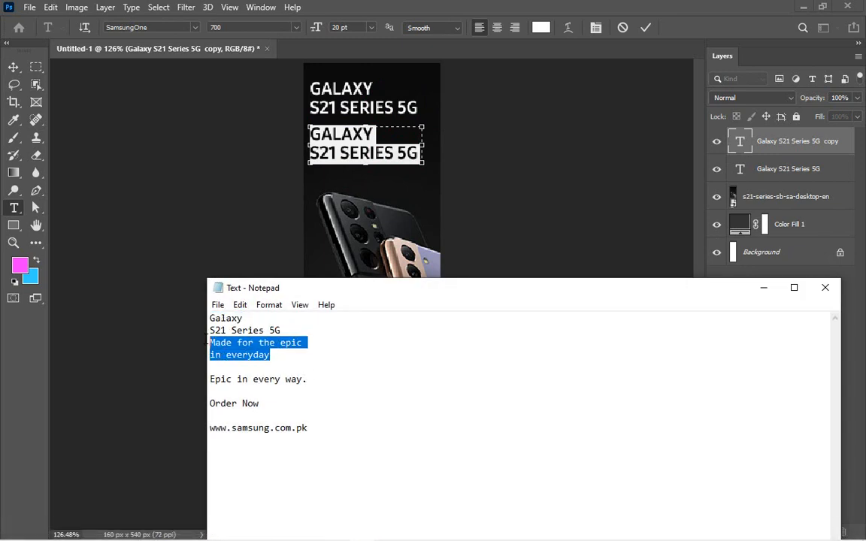
pyautogui.click(765, 292)
# Enlarge the duplicate's text box to the banner's right edge and downwards, and replace its text with the copied "Made for the epic in everyday".
pyautogui.moveTo(278, 116); pyautogui.dragTo(490, 231)
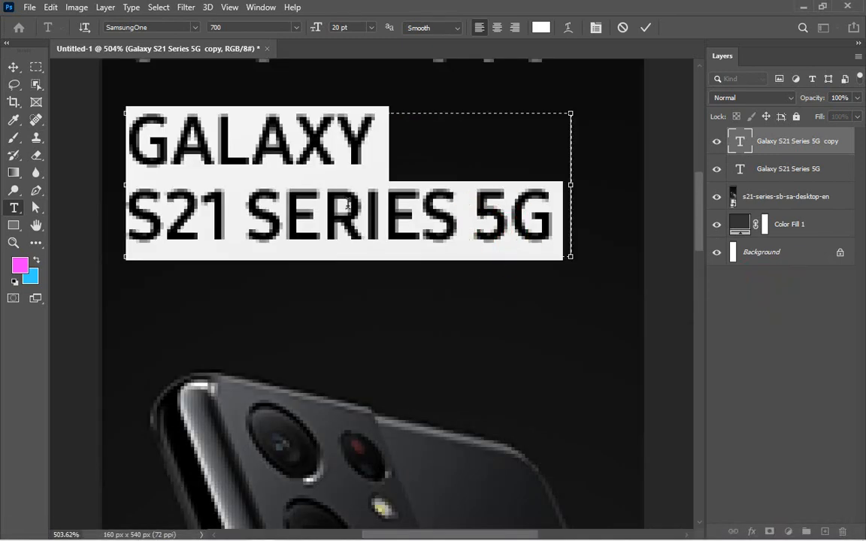
pyautogui.tripleClick(348, 205)
pyautogui.click(348, 204)
pyautogui.moveTo(571, 185); pyautogui.dragTo(645, 185)
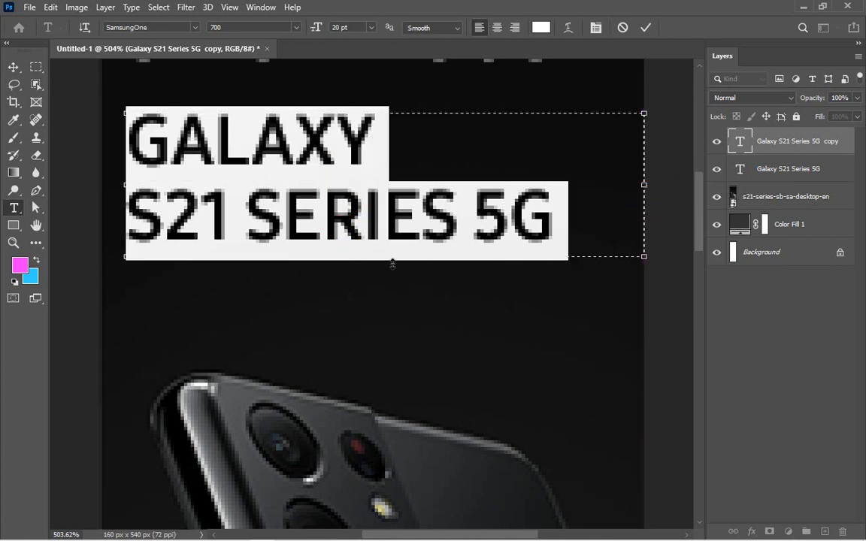
pyautogui.moveTo(392, 259); pyautogui.dragTo(390, 302)
pyautogui.tripleClick(404, 239)
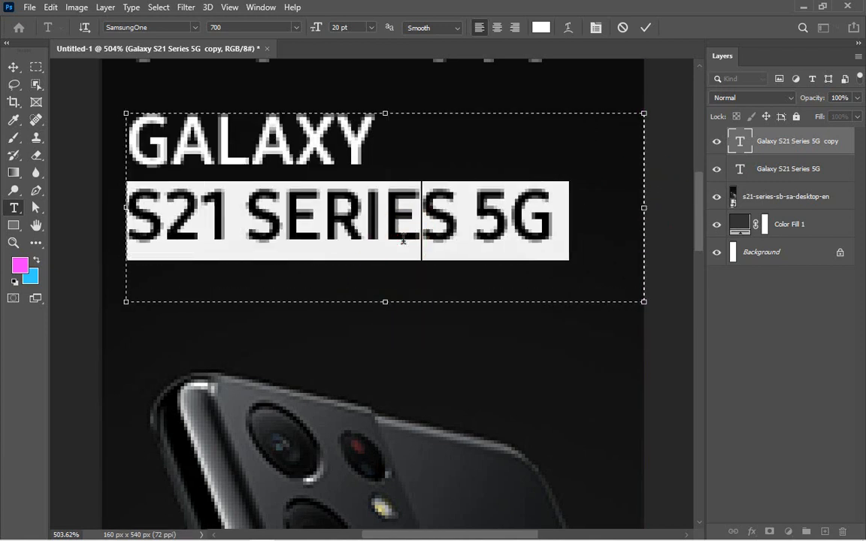
pyautogui.click(404, 239)
pyautogui.write('MADE FOR THE EPIC')
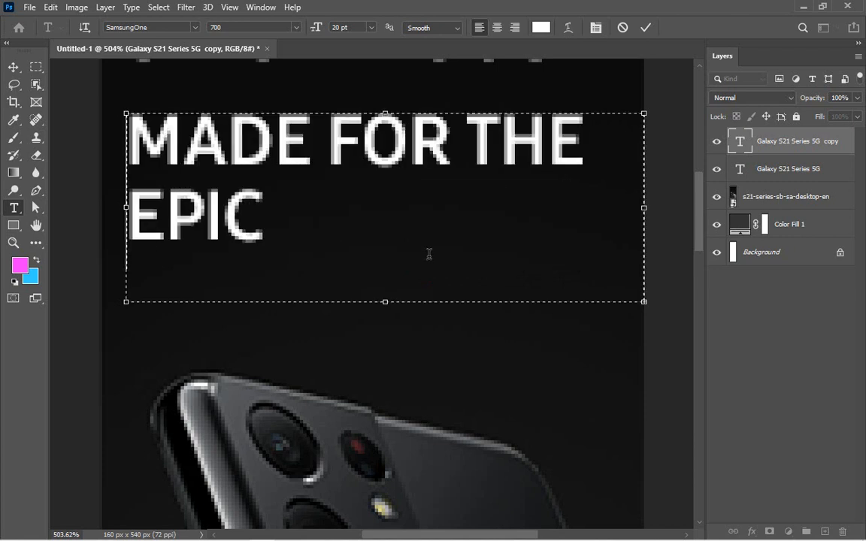
# Extend the tagline's text box on the left, bottom and right sides so it has room for all lines.
pyautogui.moveTo(121, 208); pyautogui.dragTo(109, 208)
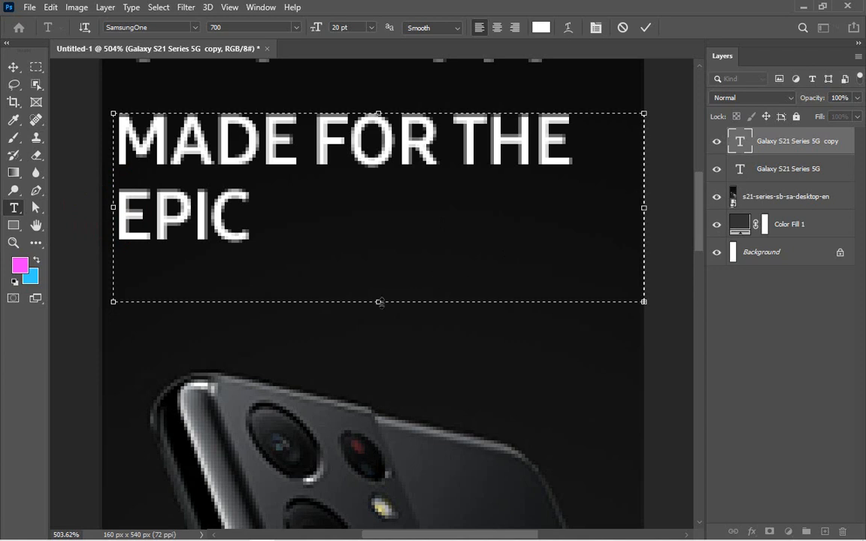
pyautogui.moveTo(380, 302); pyautogui.dragTo(379, 352)
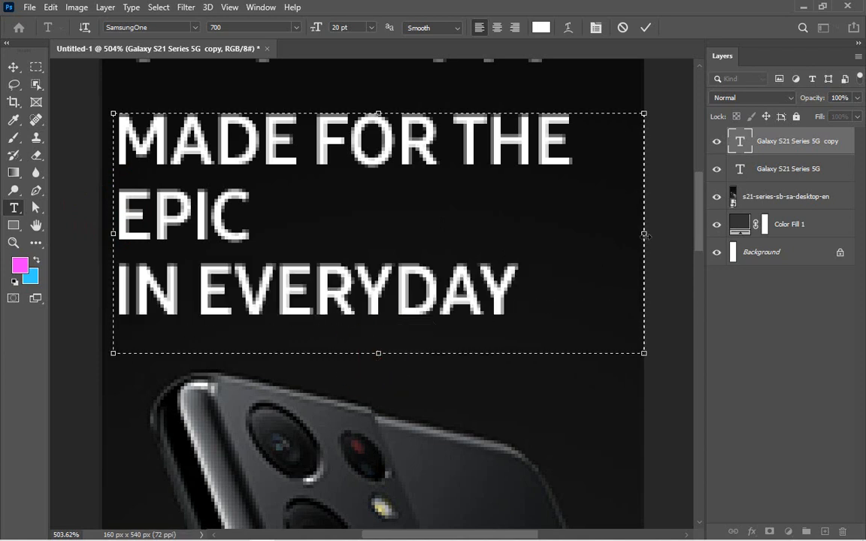
pyautogui.moveTo(643, 233); pyautogui.dragTo(677, 233)
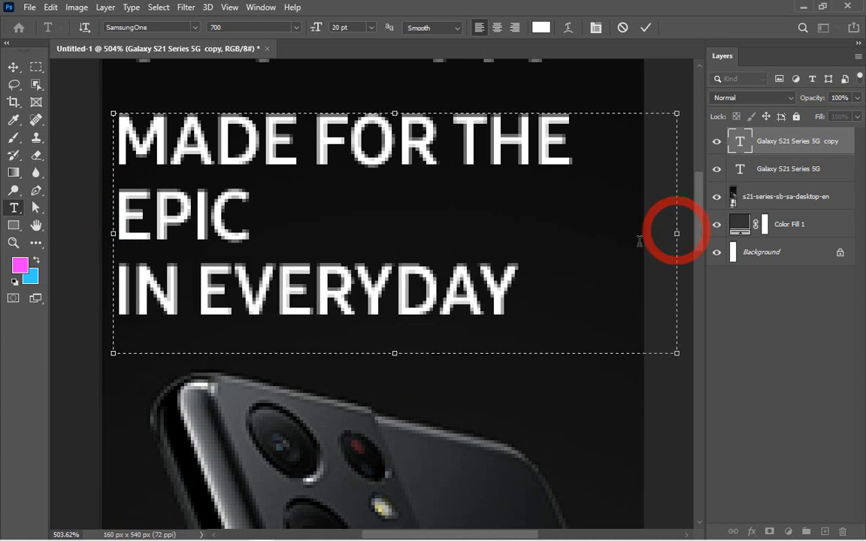
# Select all of the tagline text and set its size to 18 pt.
pyautogui.moveTo(239, 223); pyautogui.dragTo(94, 166)
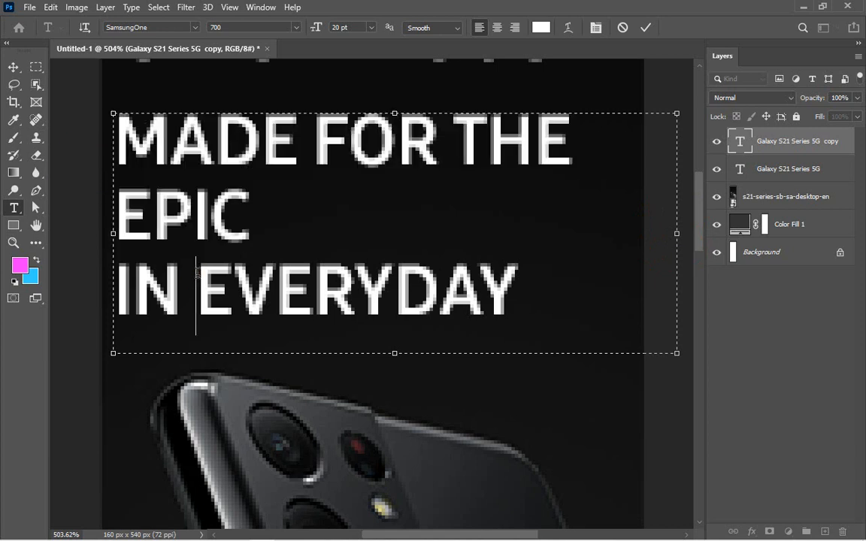
pyautogui.tripleClick(195, 273)
pyautogui.hotkey('ctrl', 'a')
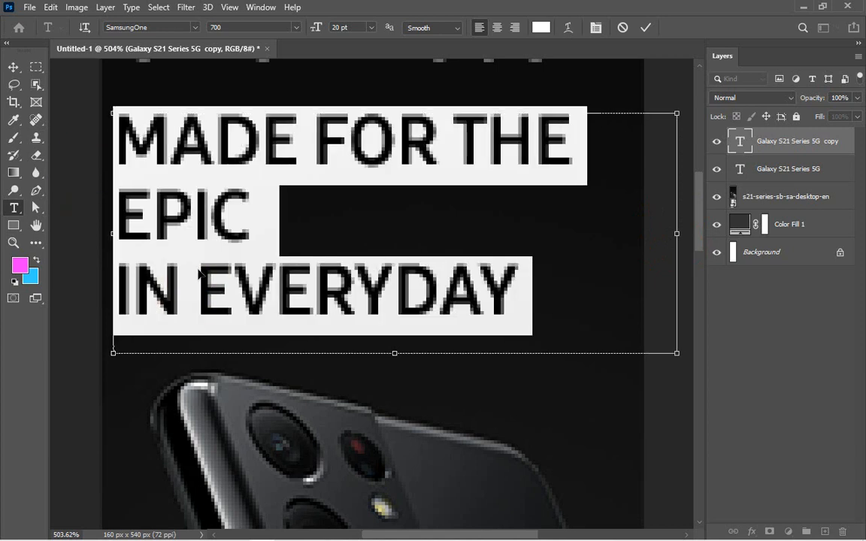
pyautogui.click(358, 27)
pyautogui.press('Return')
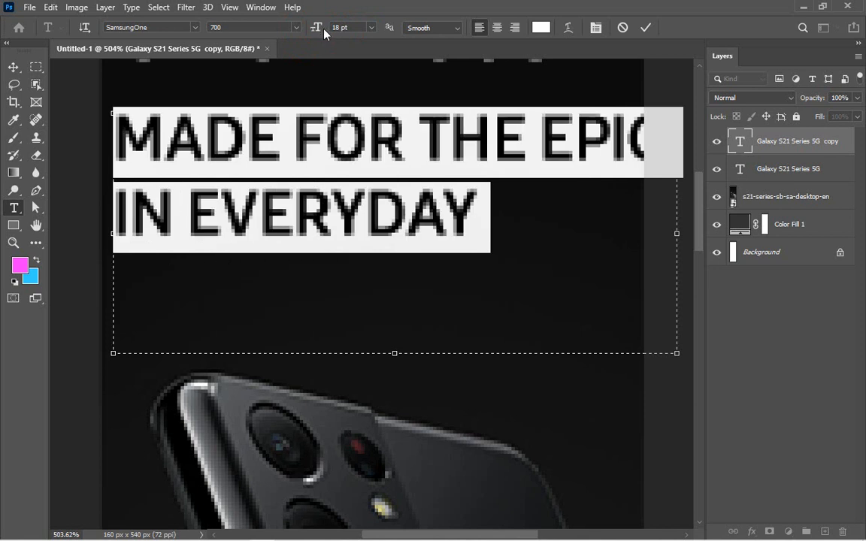
# Narrow the tagline's text box to about 148 px, set all its text to 15 pt, and shorten the box around both lines.
pyautogui.click(529, 209)
pyautogui.moveTo(676, 227); pyautogui.dragTo(624, 218)
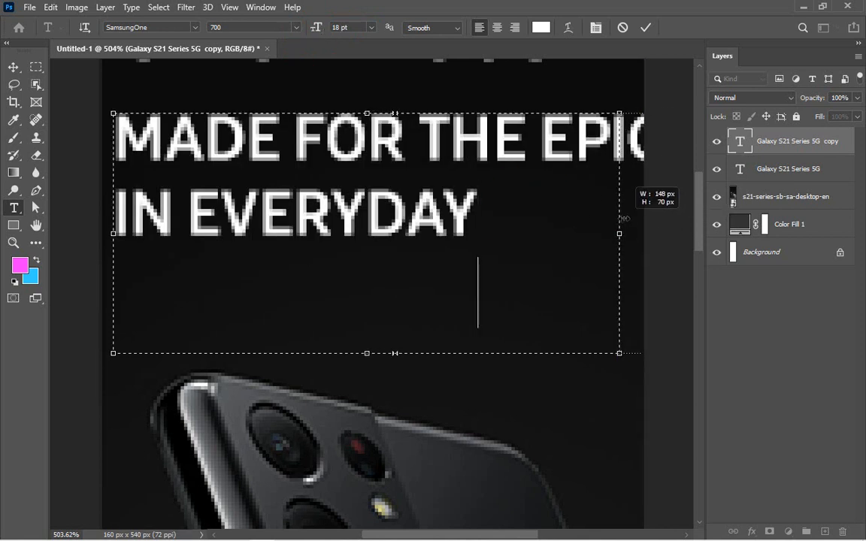
pyautogui.click(551, 226)
pyautogui.tripleClick(550, 227)
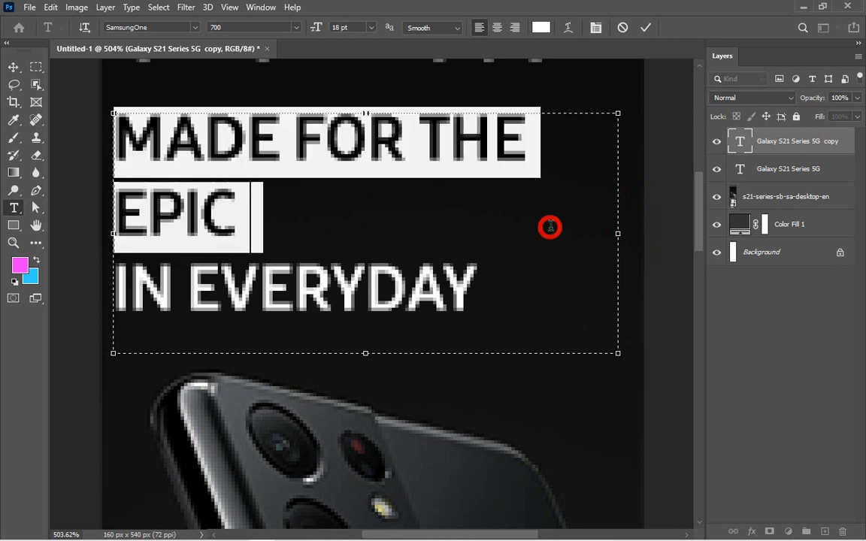
pyautogui.hotkey('ctrl', 'a')
pyautogui.click(352, 28)
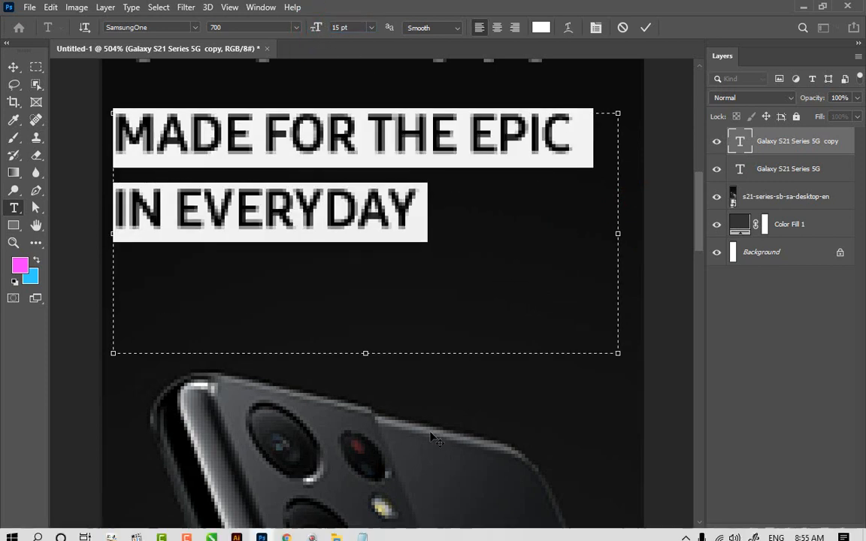
pyautogui.moveTo(366, 353); pyautogui.dragTo(365, 247)
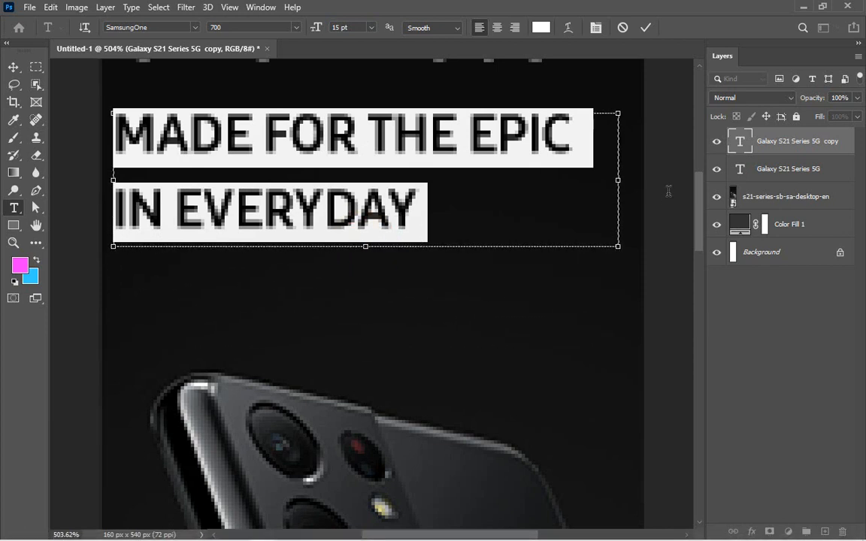
# Try several line spacings for the tagline, set its leading to 16 pt and commit the text.
pyautogui.hotkey('ctrl', 't')
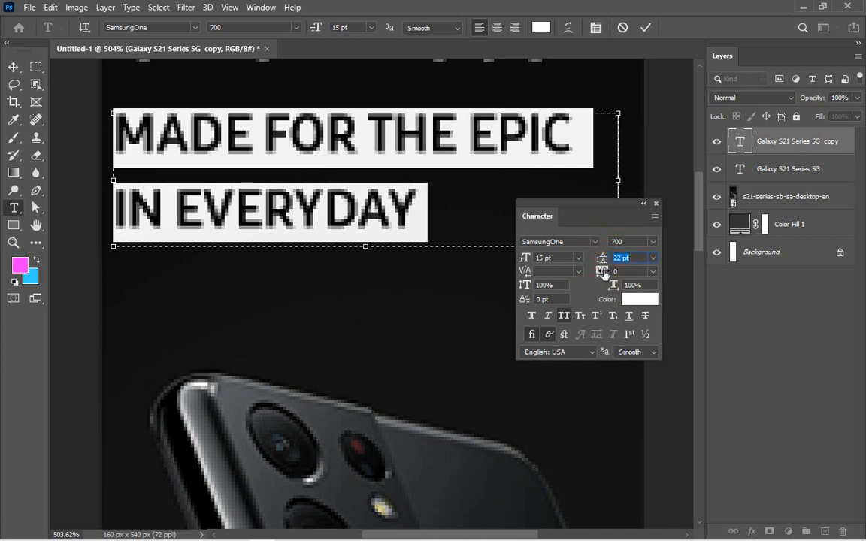
pyautogui.moveTo(604, 274); pyautogui.dragTo(602, 263)
pyautogui.click(602, 263)
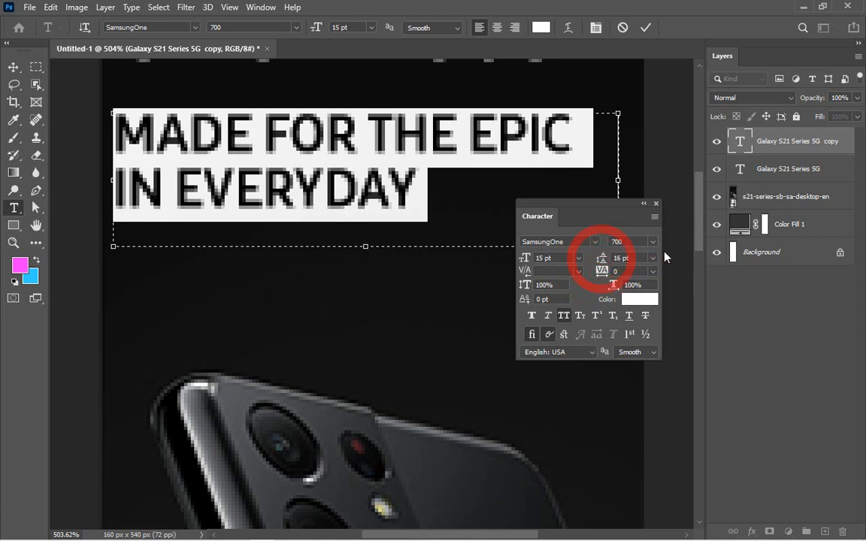
pyautogui.moveTo(603, 261); pyautogui.dragTo(607, 260)
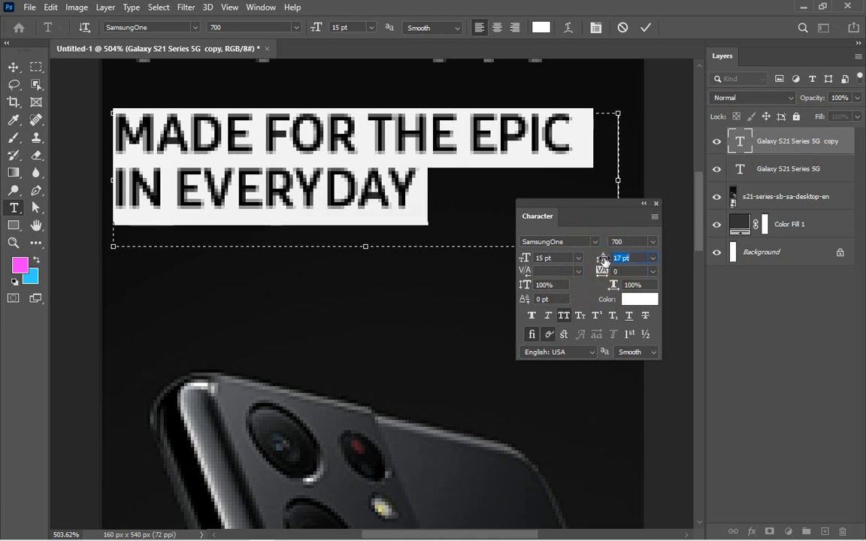
pyautogui.click(599, 265)
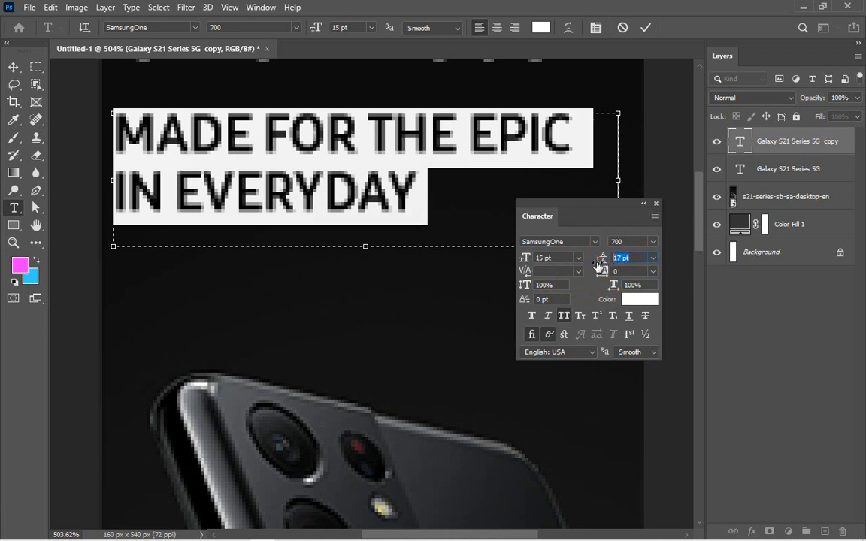
pyautogui.moveTo(599, 267); pyautogui.dragTo(601, 264)
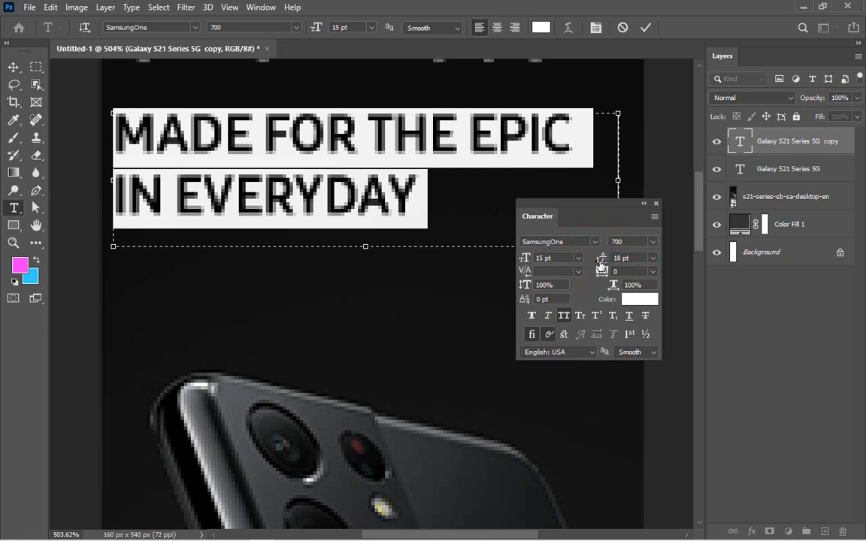
pyautogui.click(603, 262)
pyautogui.write('16')
pyautogui.press('Return')
pyautogui.click(644, 27)
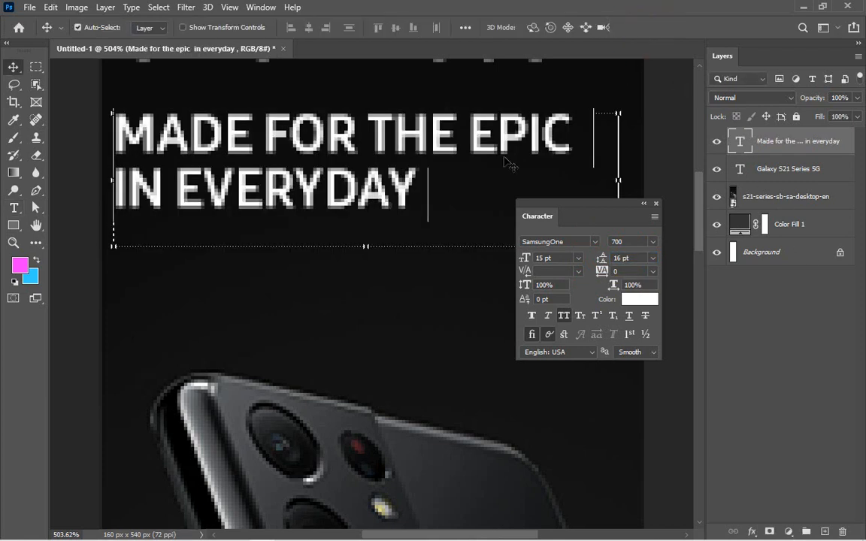
# Raise the lower edge of the tagline's text box so it fits closely under "in everyday".
pyautogui.doubleClick(379, 194)
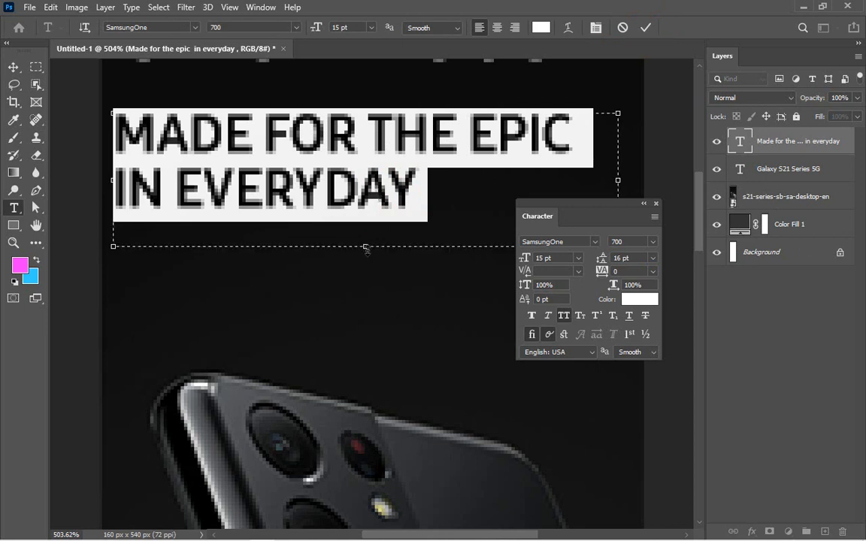
pyautogui.moveTo(366, 247); pyautogui.dragTo(366, 231)
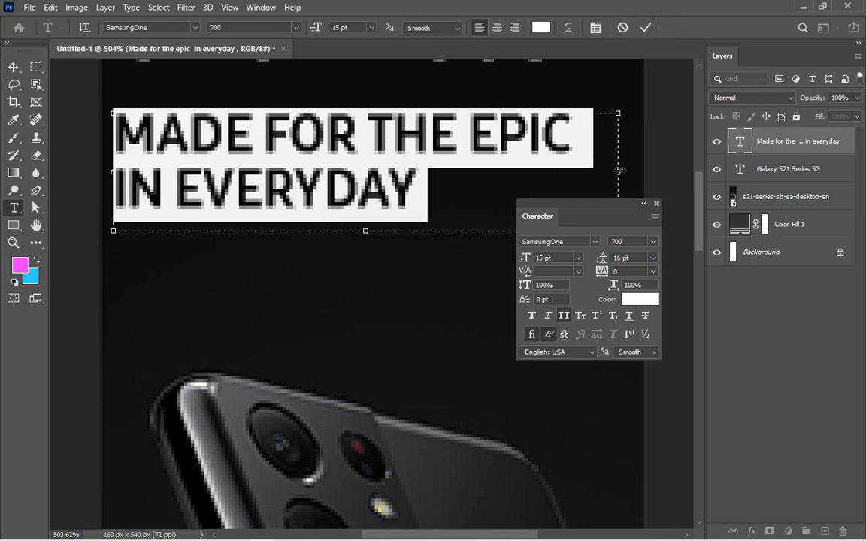
pyautogui.click(645, 28)
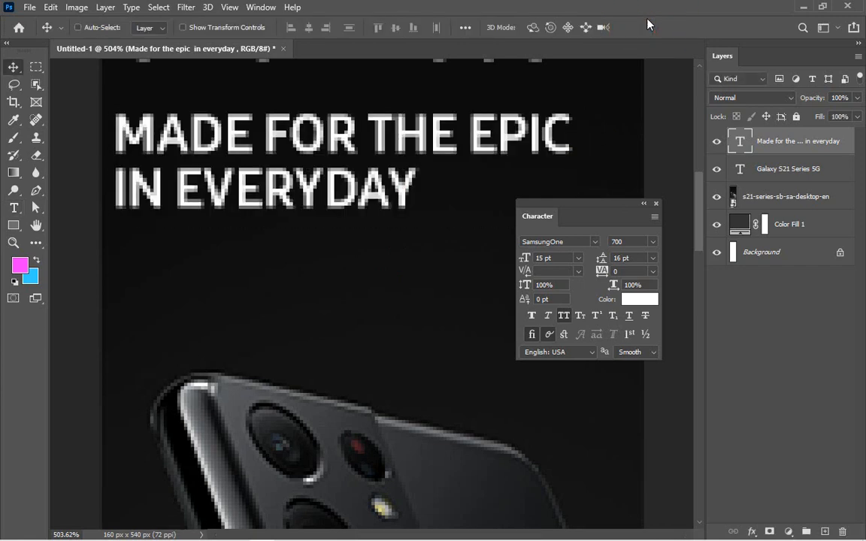
# Move the tagline slightly right so its left edge lines up with the heading above.
pyautogui.hotkey('ctrl', '0')
pyautogui.scroll(5, 372, 127)
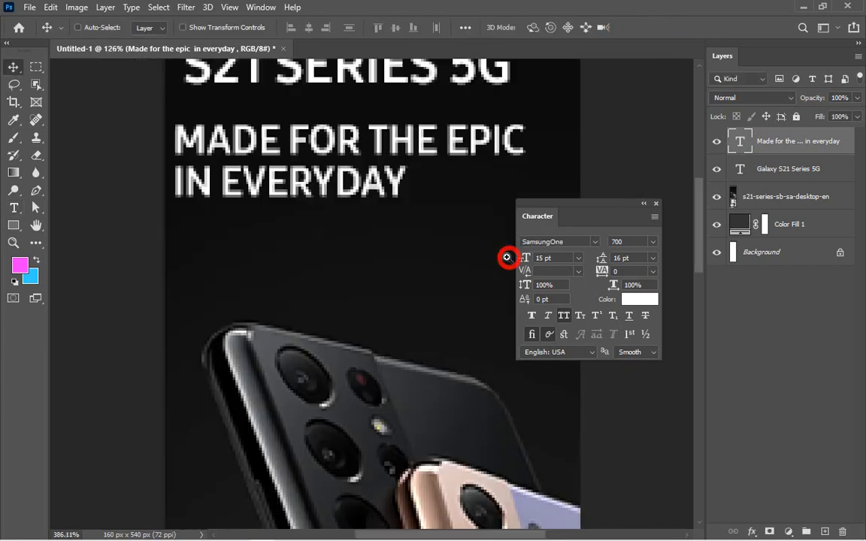
pyautogui.moveTo(269, 153); pyautogui.dragTo(279, 152)
# Select the whole tagline text and change its SamsungOne font weight to 400.
pyautogui.press('t')
pyautogui.doubleClick(272, 138)
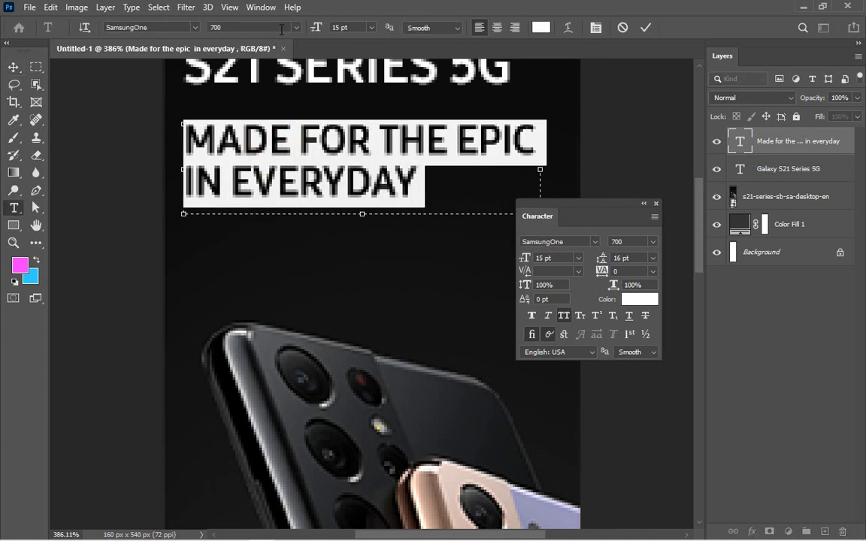
pyautogui.click(296, 28)
pyautogui.click(242, 35)
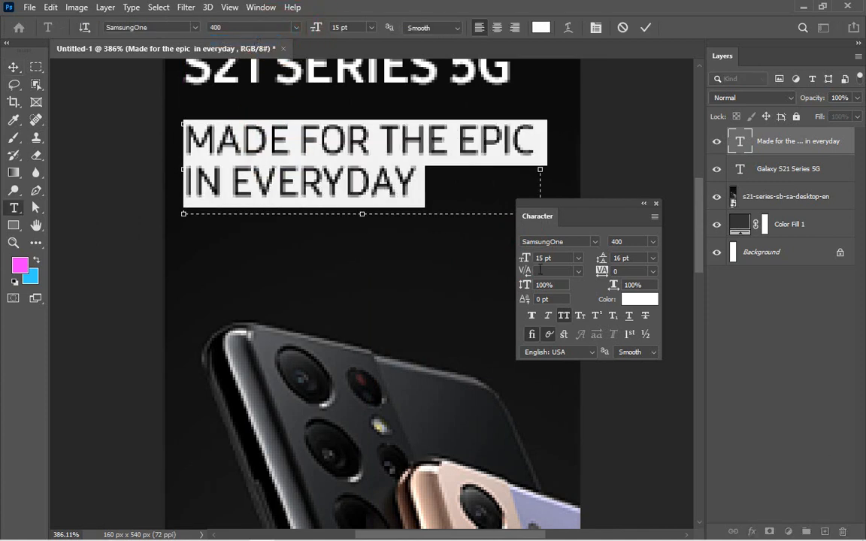
# Commit the tagline's weight change and review the whole banner at fit-to-window and actual size.
pyautogui.click(643, 27)
pyautogui.press('v')
pyautogui.hotkey('ctrl', '0')
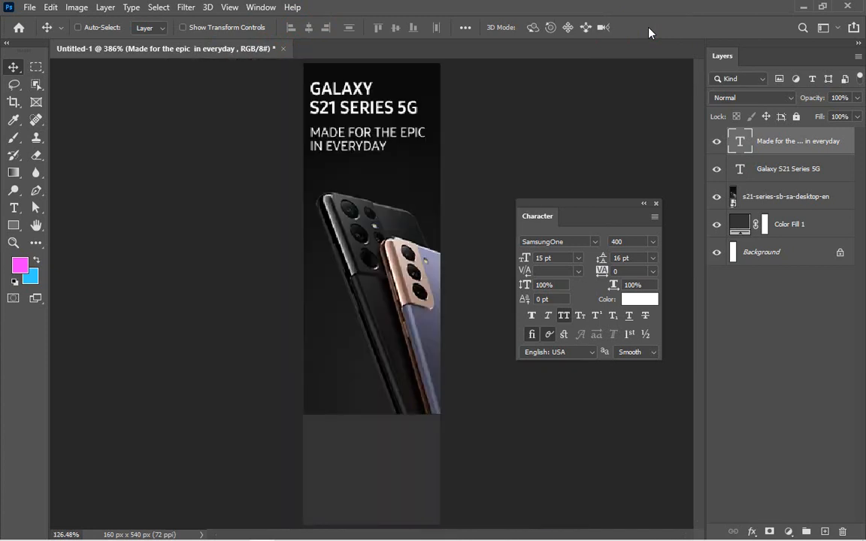
pyautogui.hotkey('ctrl', '1')
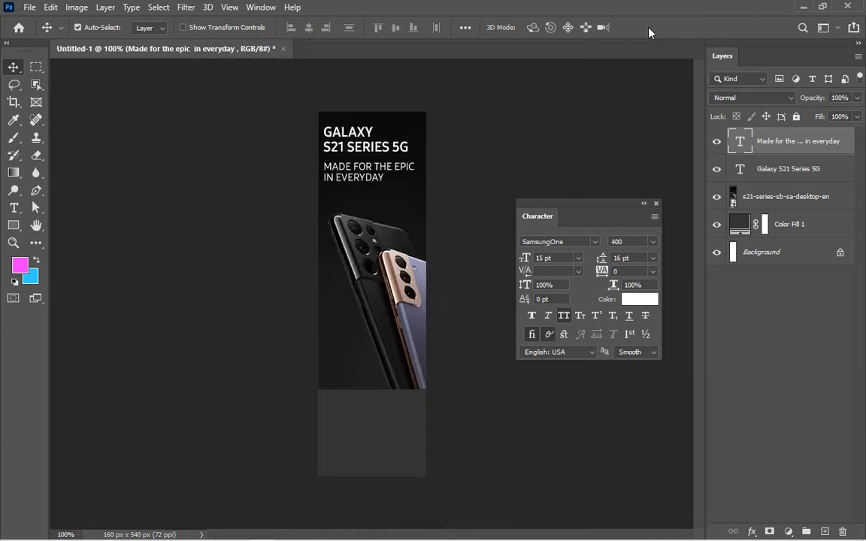
pyautogui.hotkey('ctrl', '-')
pyautogui.hotkey('ctrl', '0')
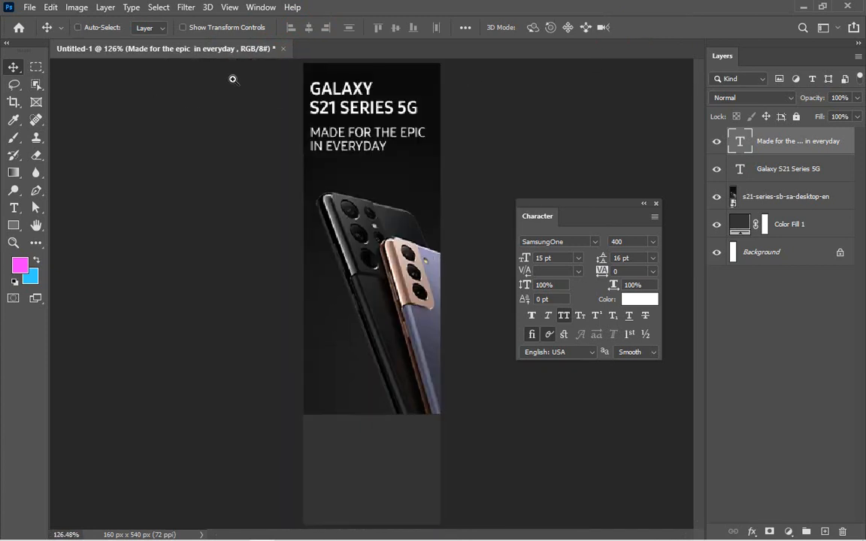
# Select the heading and tagline layers together and move both down about 20 px.
pyautogui.moveTo(214, 71); pyautogui.dragTo(421, 164)
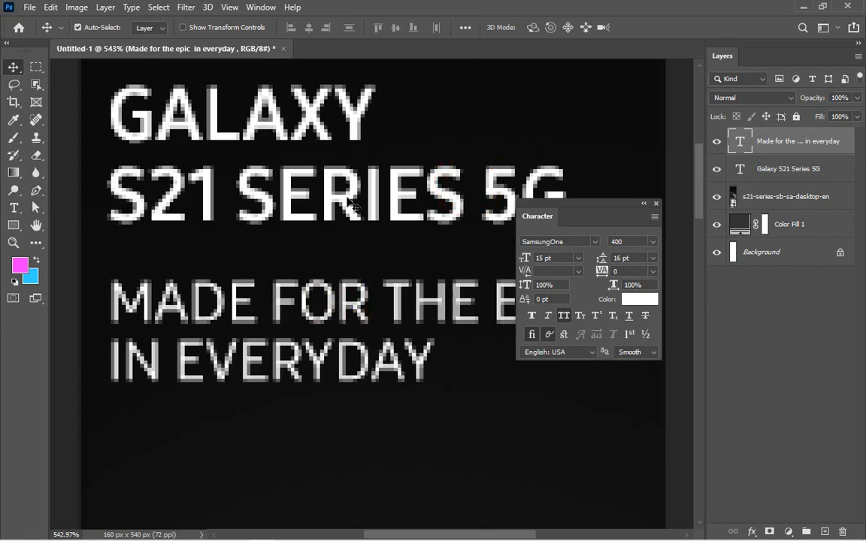
pyautogui.keyDown('shift'); pyautogui.click(780, 173); pyautogui.keyUp('shift')
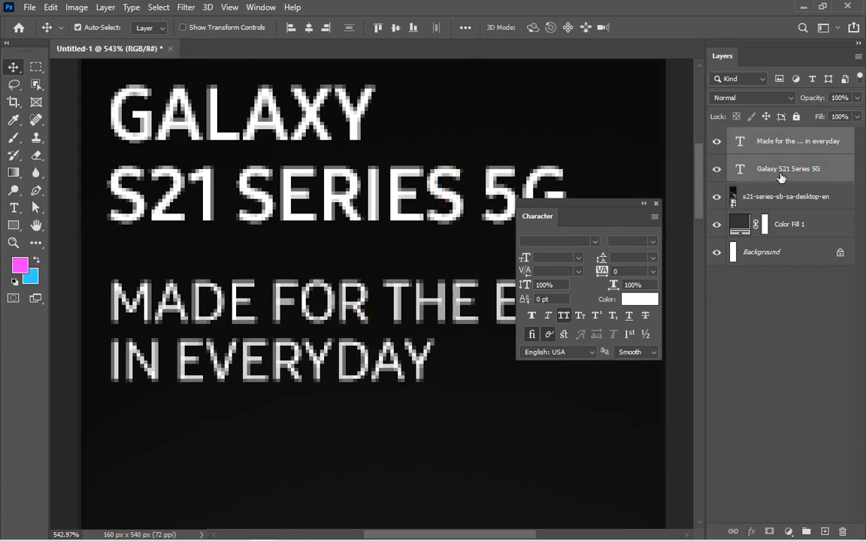
pyautogui.hotkey('shift', 'Down')
pyautogui.hotkey('shift', 'Down')
pyautogui.hotkey('shift', 'Down')
pyautogui.hotkey('shift', 'Up')
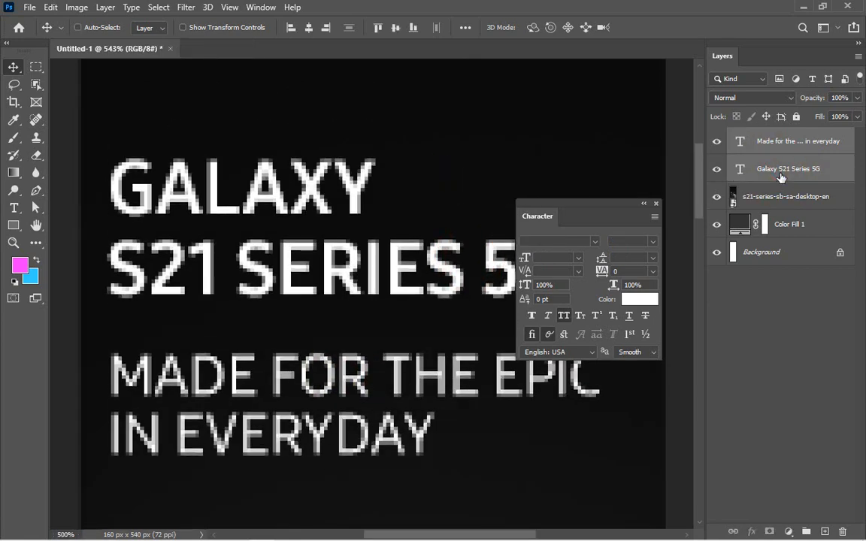
pyautogui.hotkey('ctrl', '-')
pyautogui.hotkey('shift', 'Up')
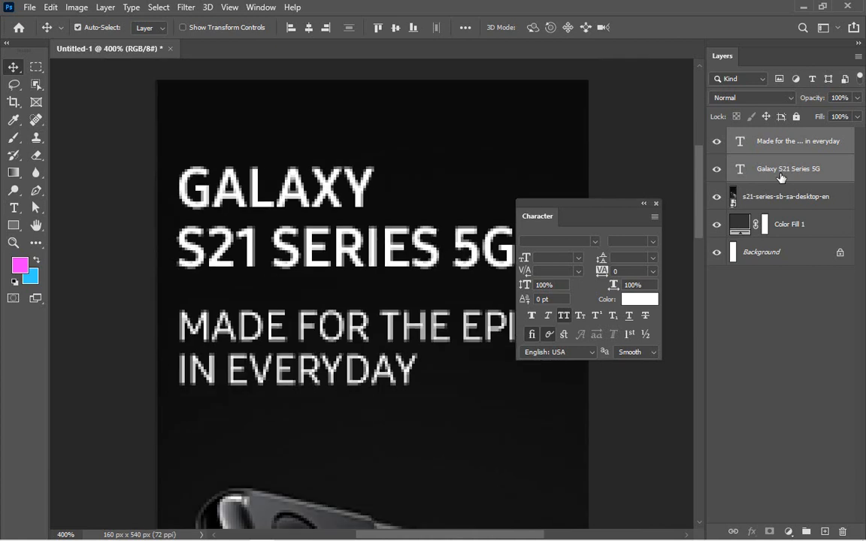
pyautogui.hotkey('shift', 'Down')
pyautogui.hotkey('shift', 'Down')
pyautogui.hotkey('shift', 'Up')
pyautogui.hotkey('ctrl', '-')
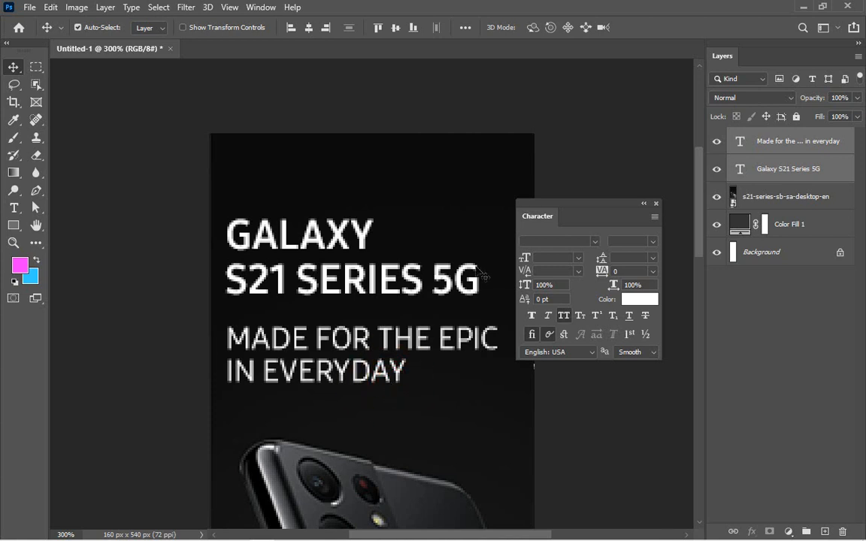
# Review the text placement on the full banner and close the Character settings.
pyautogui.hotkey('ctrl', '0')
pyautogui.hotkey('ctrl', '1')
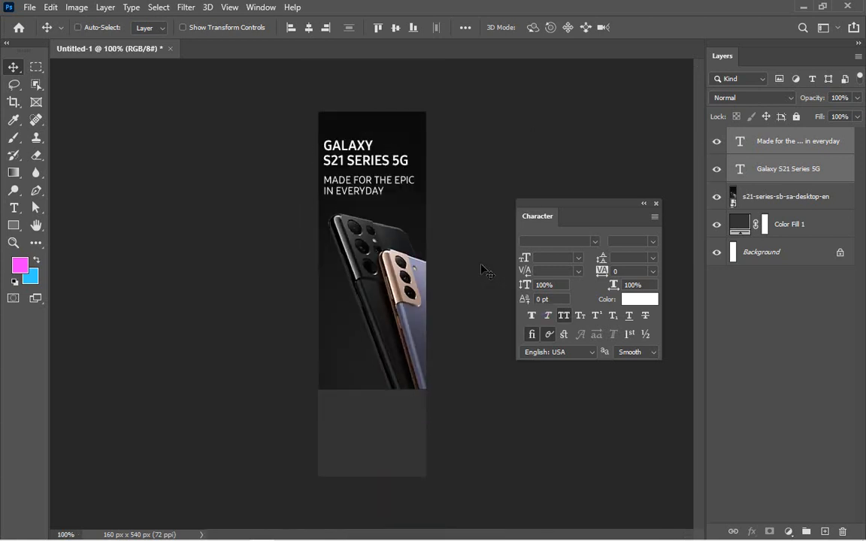
pyautogui.hotkey('ctrl', '0')
pyautogui.click(656, 203)
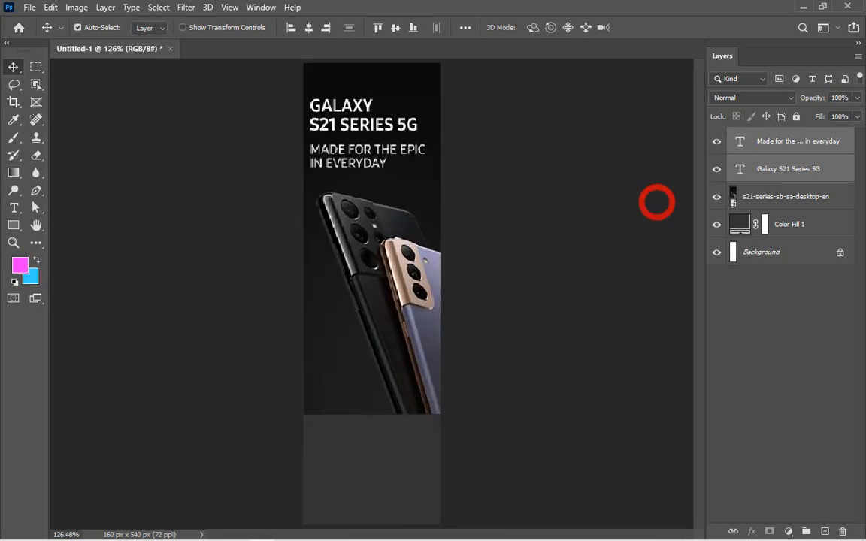
# Save the document on the computer as S21 in Photoshop format, in the Desktop folder Today Banner Video.
pyautogui.hotkey('ctrl', 's')
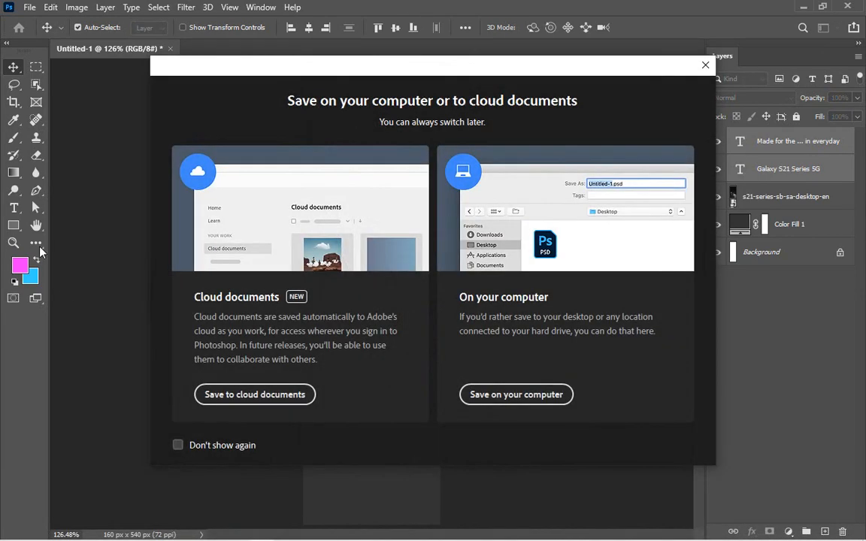
pyautogui.click(489, 392)
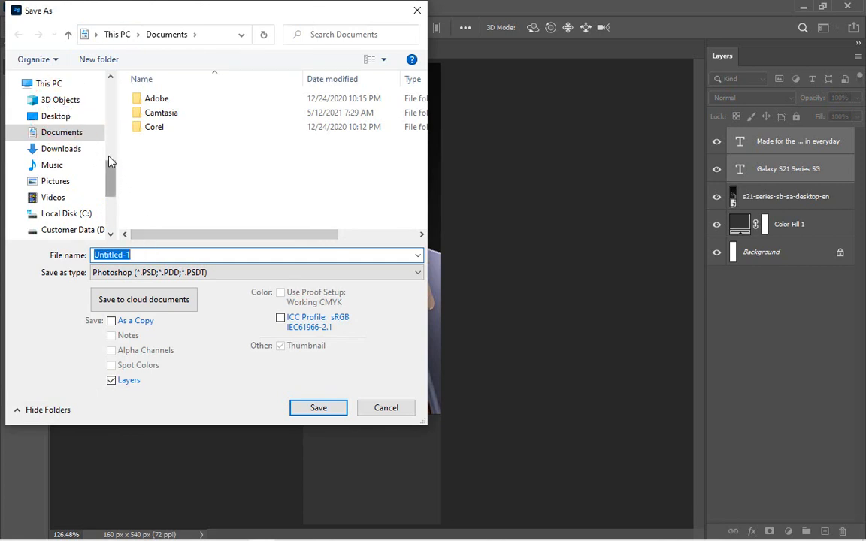
pyautogui.moveTo(109, 163); pyautogui.dragTo(109, 88)
pyautogui.click(62, 113)
pyautogui.moveTo(111, 143); pyautogui.dragTo(110, 95)
pyautogui.click(60, 106)
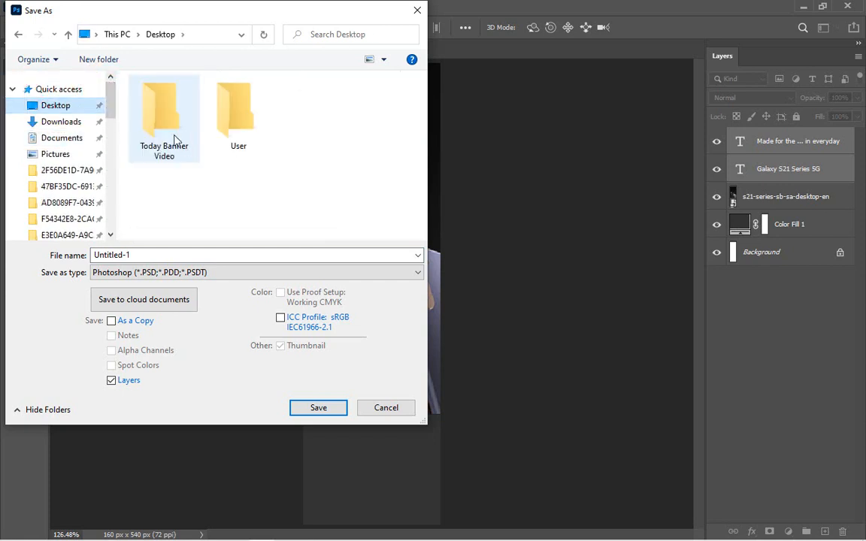
pyautogui.doubleClick(175, 139)
pyautogui.click(150, 254)
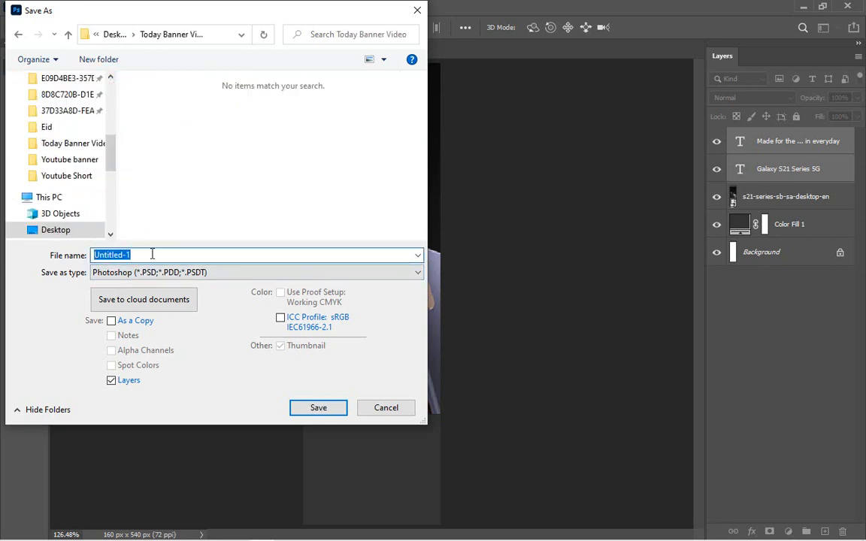
pyautogui.press('BackSpace')
pyautogui.write('S2')
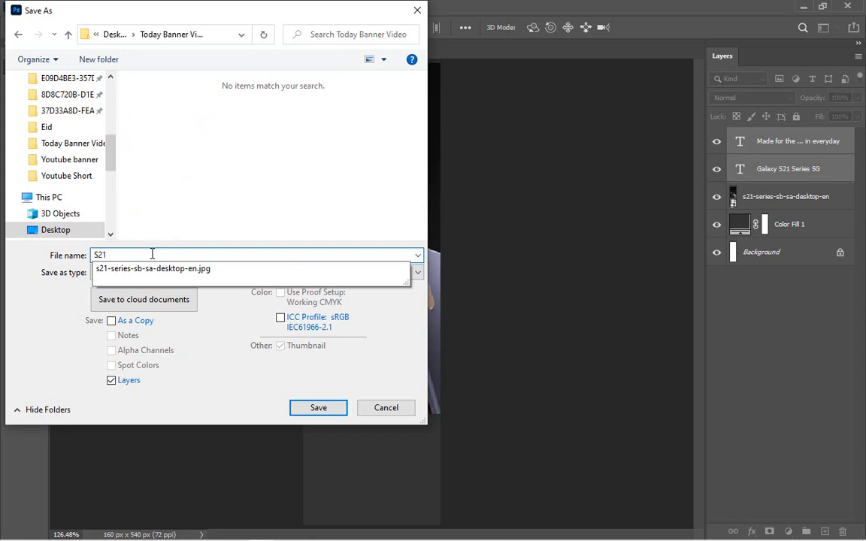
pyautogui.write('1')
pyautogui.press('Return')
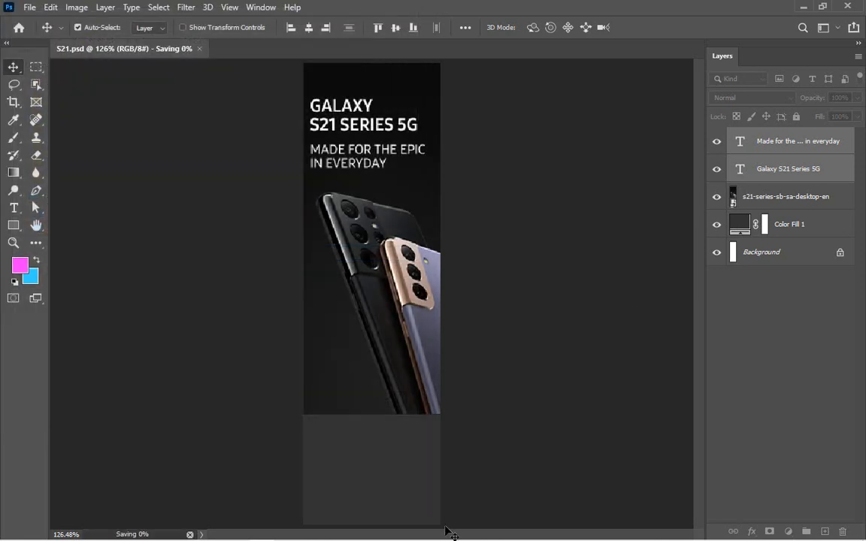
# Select the phone image layer, check it by toggling its visibility, and examine the text area and the empty space below the phones.
pyautogui.hotkey('ctrl', 'space')
pyautogui.moveTo(250, 375); pyautogui.dragTo(473, 509)
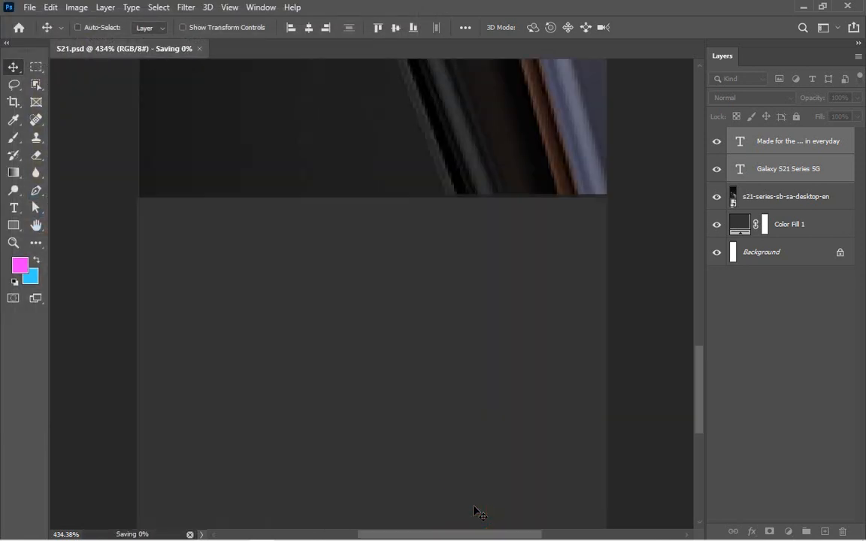
pyautogui.hotkey('ctrl', '1')
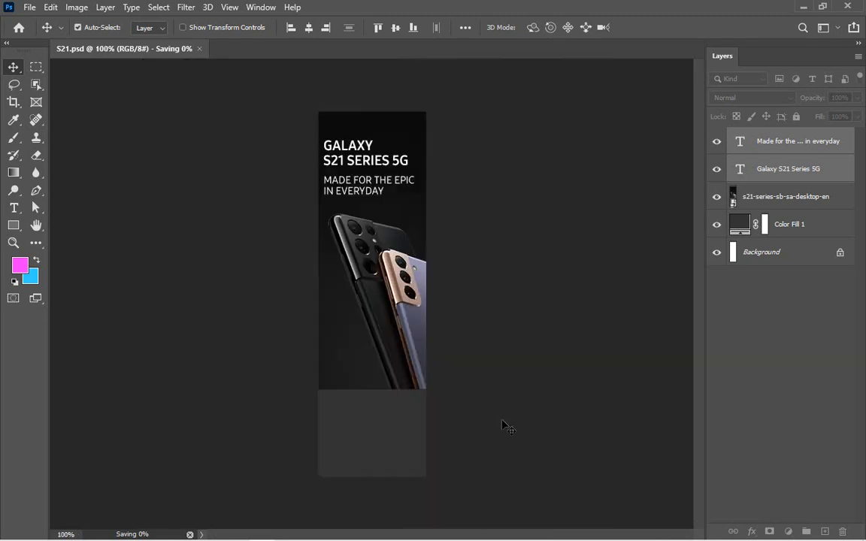
pyautogui.click(753, 202)
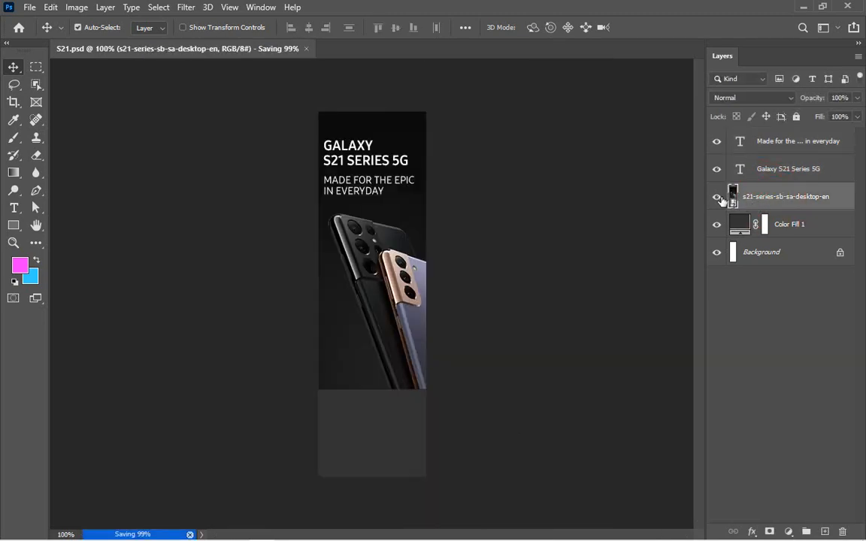
pyautogui.click(717, 197)
pyautogui.click(718, 197)
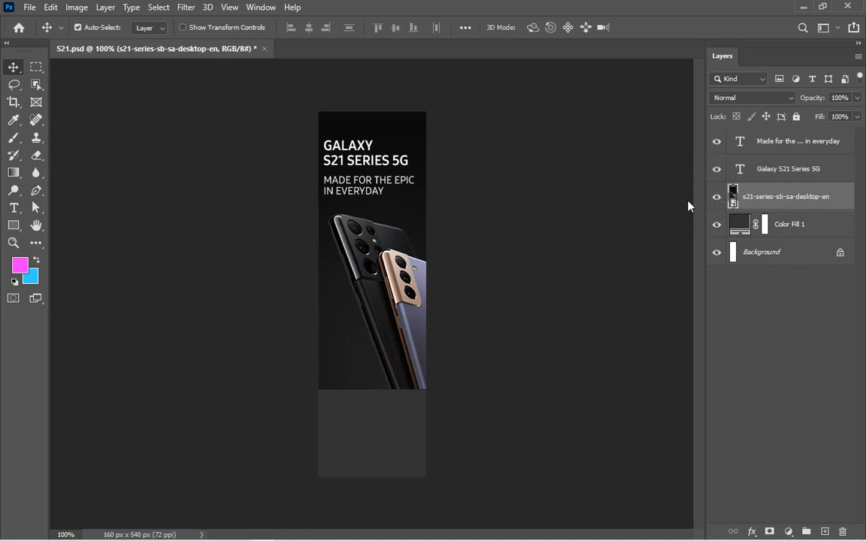
pyautogui.moveTo(318, 114); pyautogui.dragTo(419, 205)
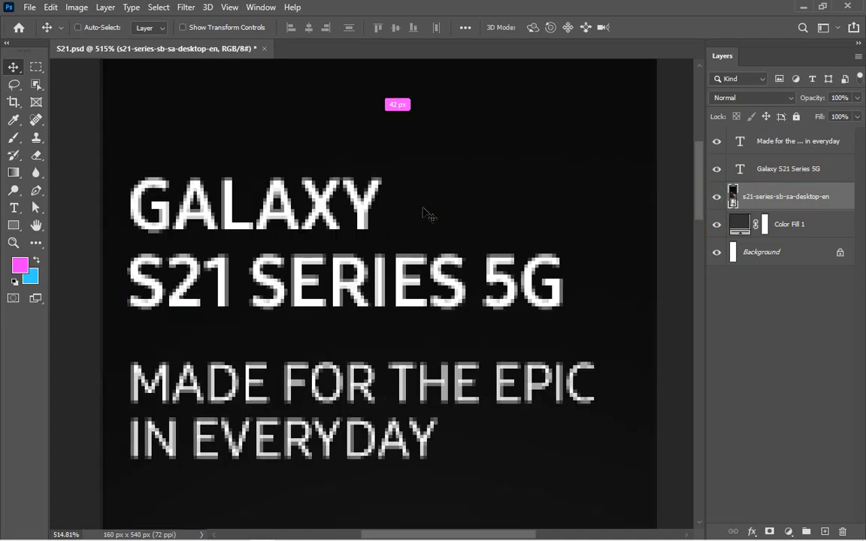
pyautogui.hotkey('ctrl', '0')
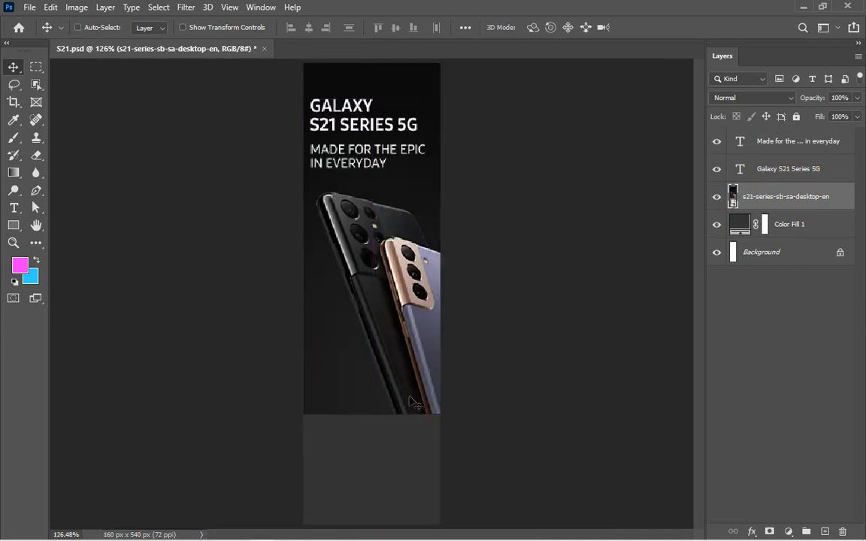
pyautogui.moveTo(309, 436); pyautogui.dragTo(458, 504)
pyautogui.hotkey('ctrl', '0')
pyautogui.press('ctrl')
# Draw a rounded rectangle about 88 x 22 px with a 2 px stroke in the empty area below the phones.
pyautogui.click(19, 226)
pyautogui.moveTo(301, 381); pyautogui.dragTo(572, 532)
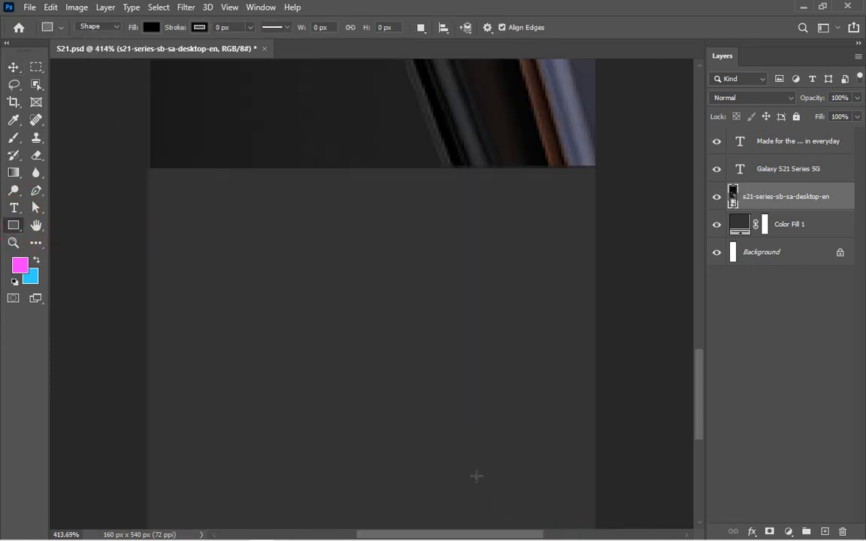
pyautogui.hotkey('ctrl', '-')
pyautogui.hotkey('ctrl', '-')
pyautogui.hotkey('ctrl', '-')
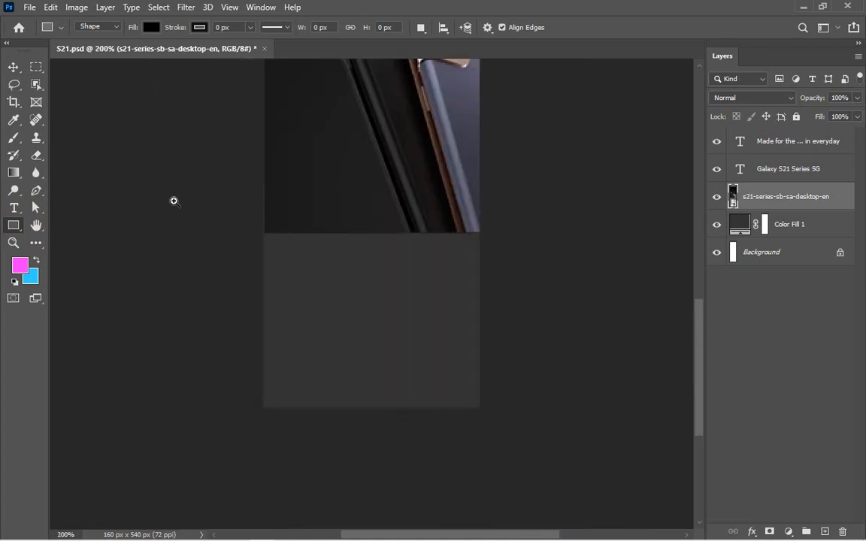
pyautogui.moveTo(264, 197); pyautogui.dragTo(479, 407)
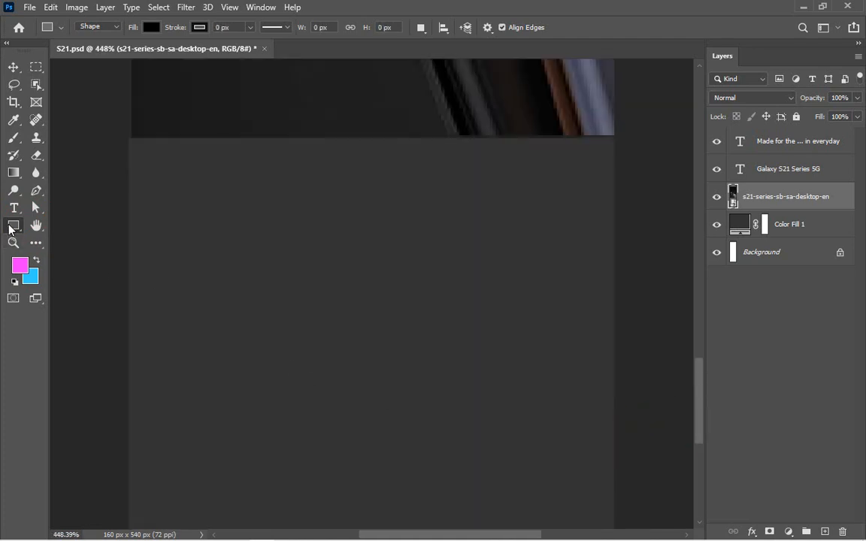
pyautogui.click(199, 27)
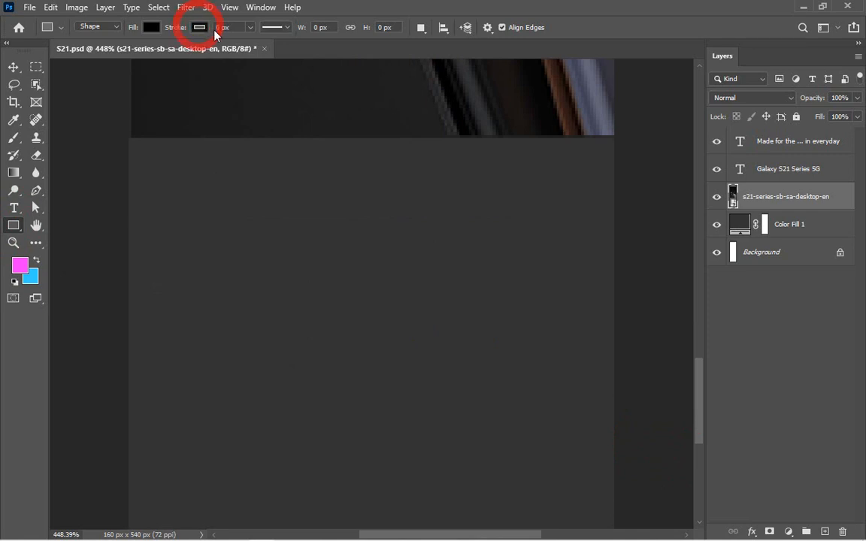
pyautogui.click(250, 29)
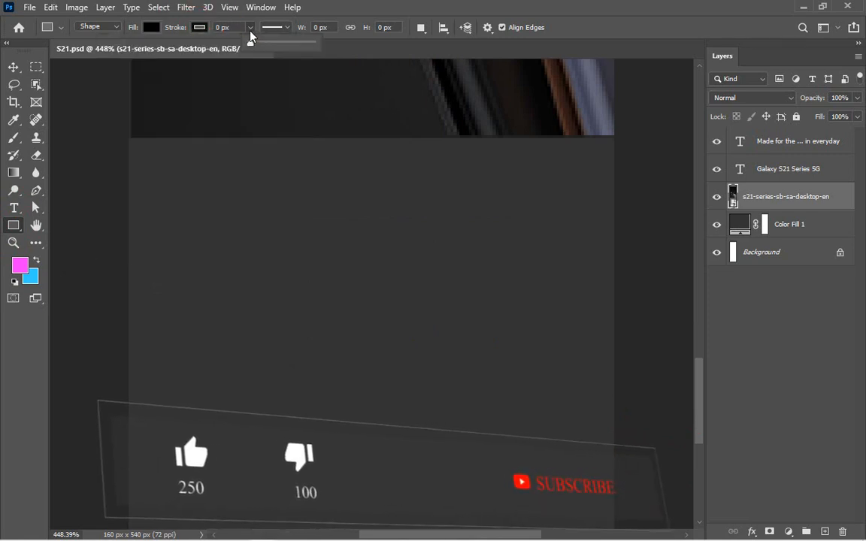
pyautogui.press('Up')
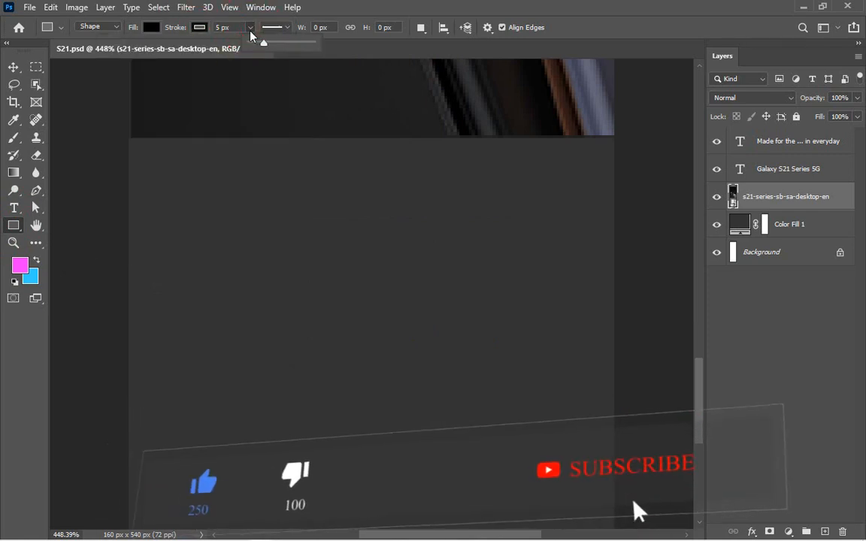
pyautogui.press('Down')
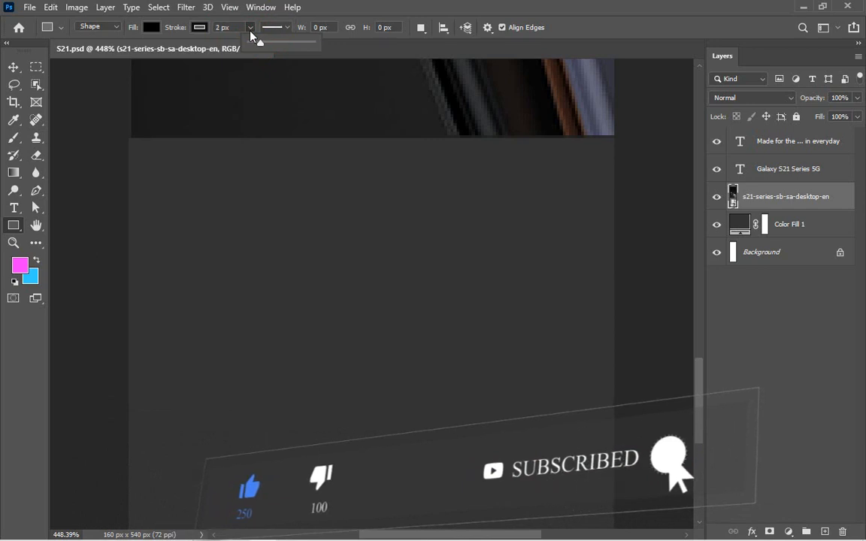
pyautogui.moveTo(19, 231); pyautogui.dragTo(70, 188)
pyautogui.moveTo(252, 313); pyautogui.dragTo(517, 377)
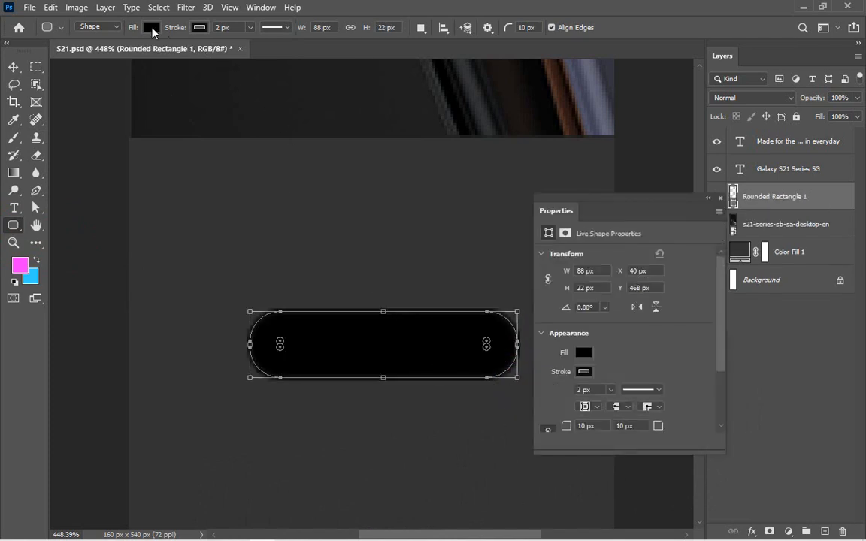
# Remove the rounded rectangle's fill and set its stroke width to 1 px.
pyautogui.click(151, 27)
pyautogui.click(66, 98)
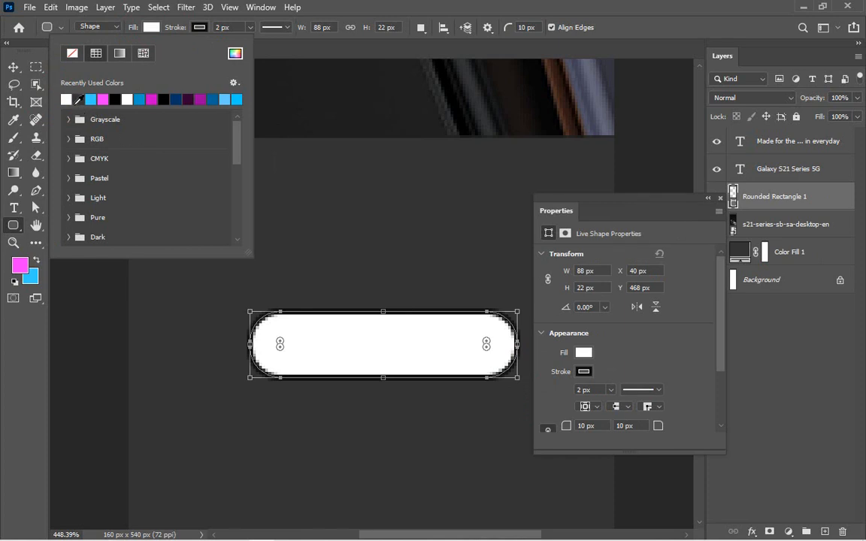
pyautogui.click(72, 54)
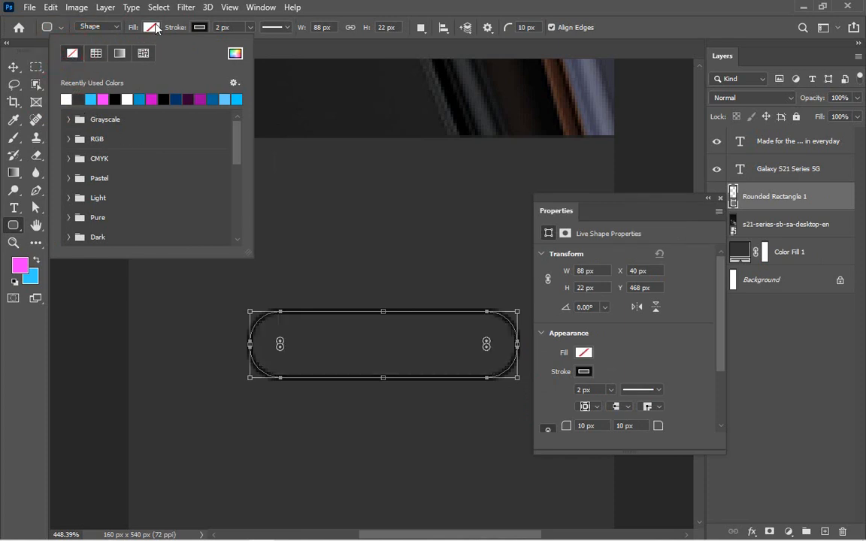
pyautogui.click(233, 27)
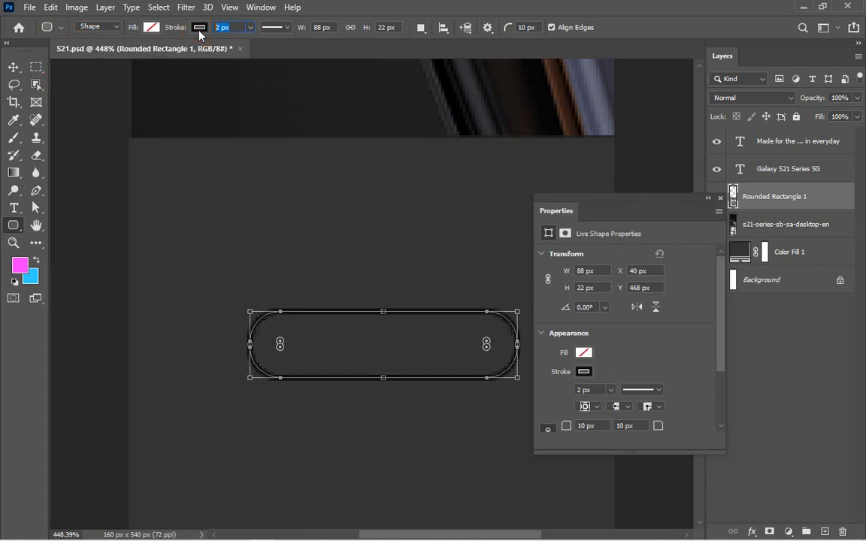
pyautogui.write('1')
pyautogui.press('Return')
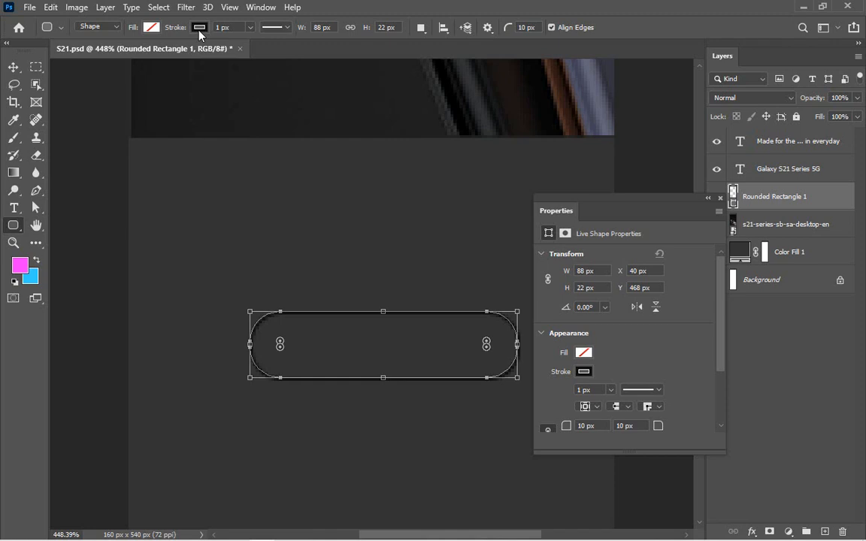
pyautogui.click(720, 198)
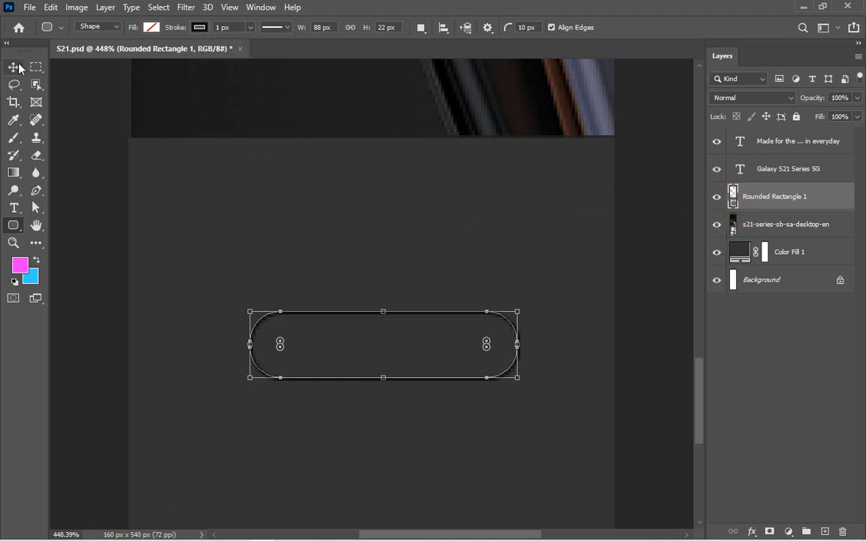
# Change the rounded rectangle's 1 px stroke colour to white.
pyautogui.click(13, 67)
pyautogui.hotkey('ctrl', '0')
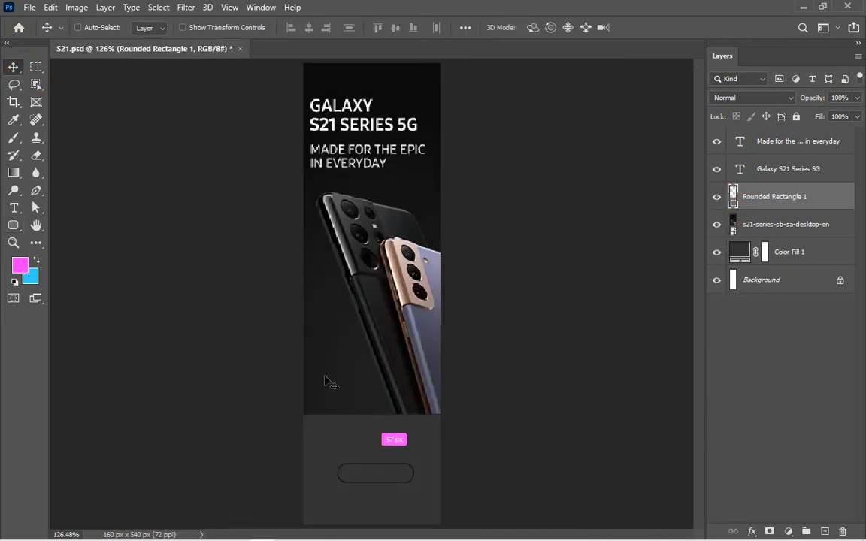
pyautogui.moveTo(304, 418); pyautogui.dragTo(462, 537)
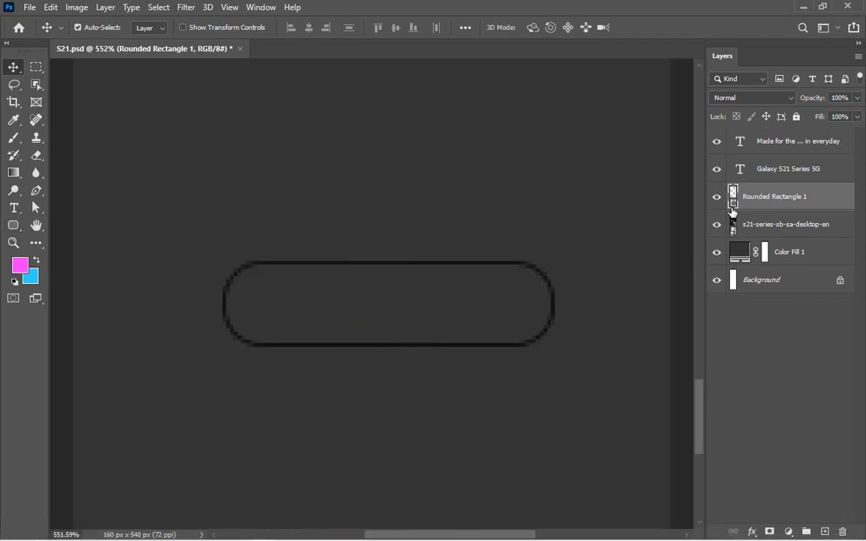
pyautogui.click(717, 201)
pyautogui.click(717, 201)
pyautogui.click(13, 225)
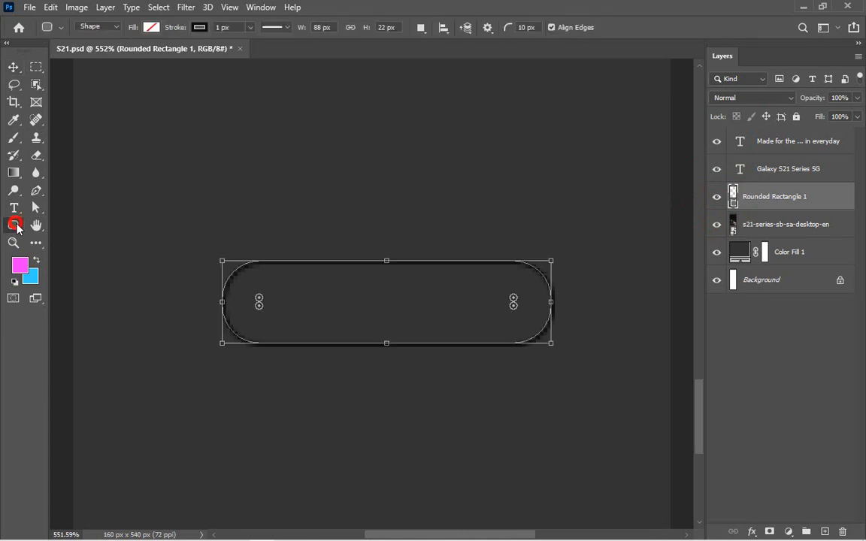
pyautogui.click(199, 27)
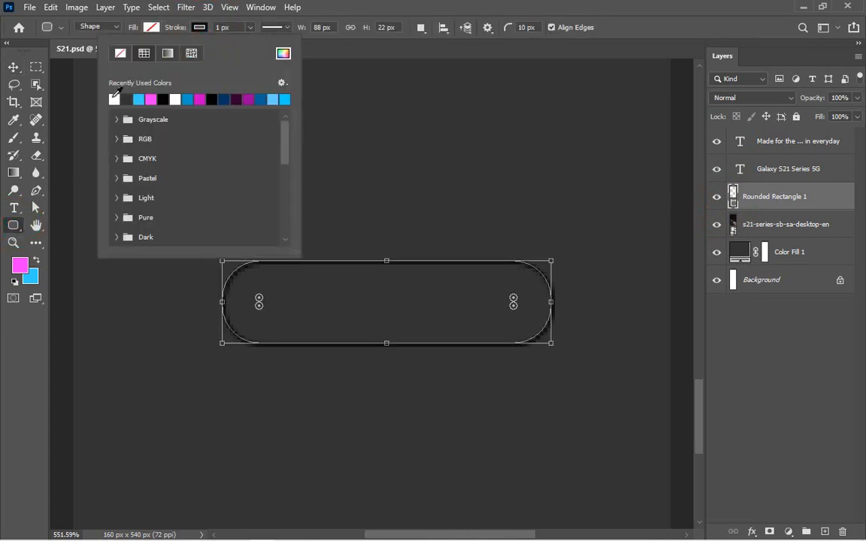
pyautogui.click(113, 100)
pyautogui.click(14, 67)
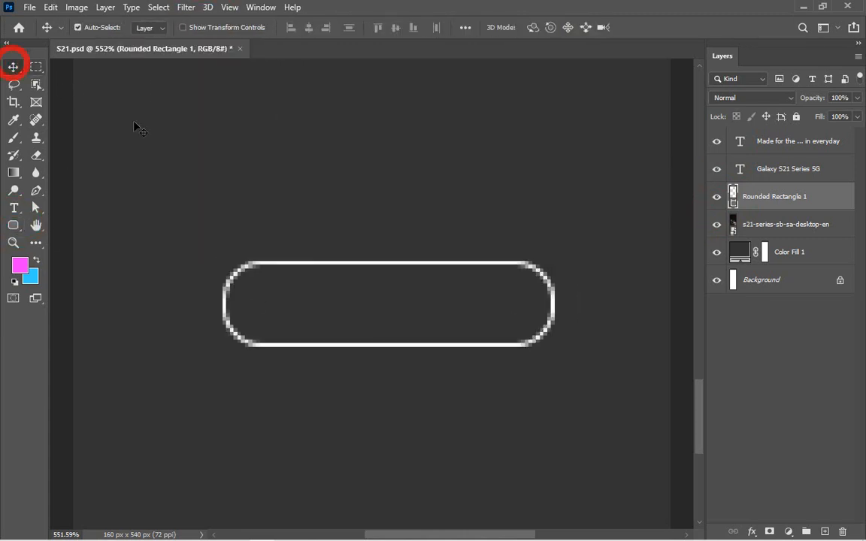
# Add the white text "BOOK NOW" above the rounded rectangle in SamsungOne 400 at 15 pt.
pyautogui.hotkey('ctrl', '0')
pyautogui.moveTo(301, 362); pyautogui.dragTo(440, 524)
pyautogui.click(14, 208)
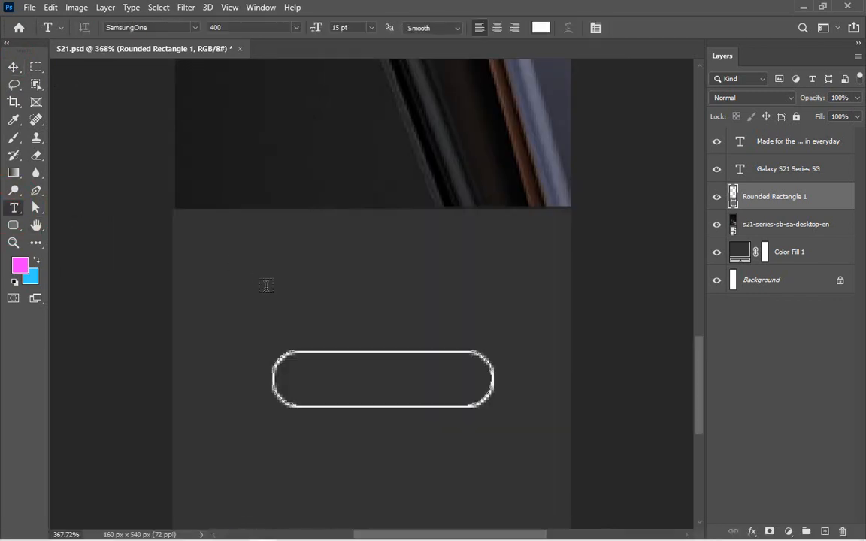
pyautogui.click(268, 290)
pyautogui.write('B')
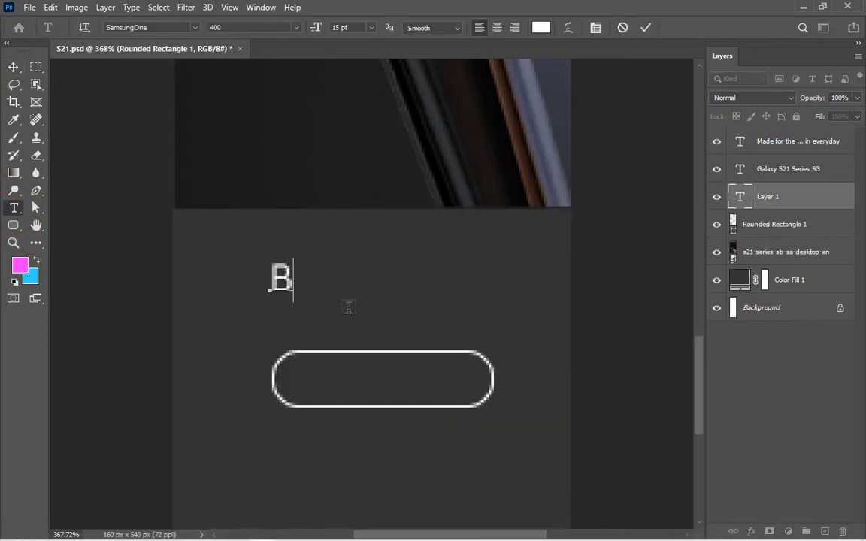
pyautogui.write('OOK ')
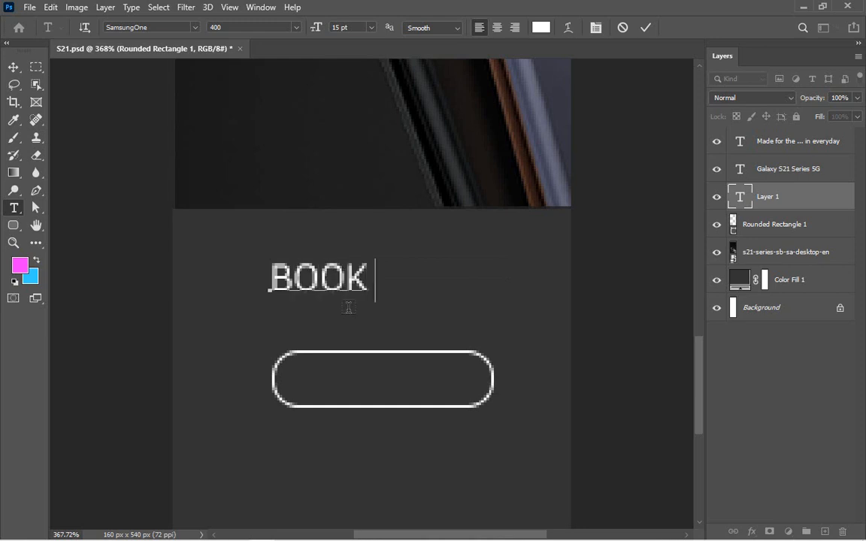
pyautogui.write('NOW')
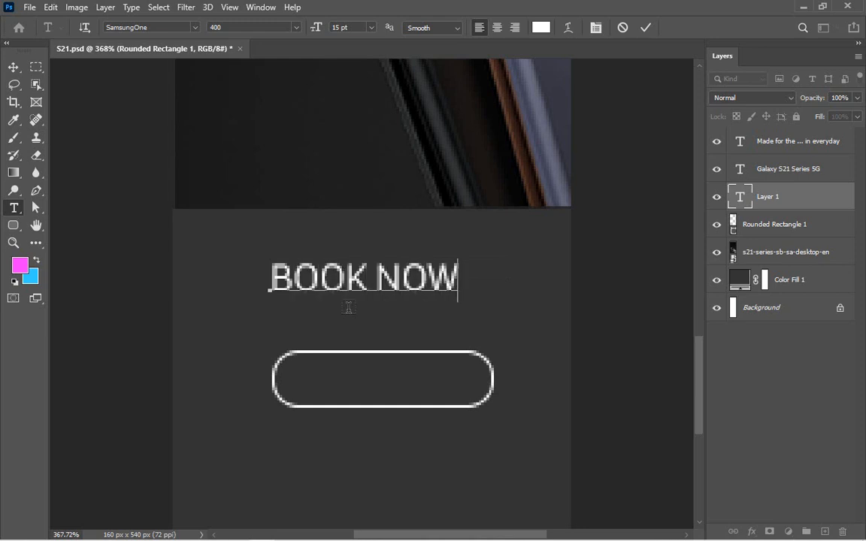
pyautogui.click(14, 67)
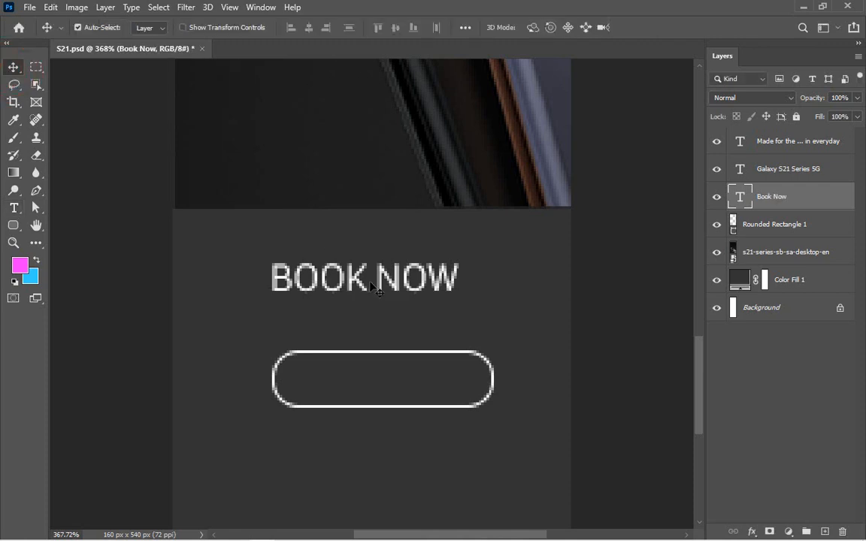
# Try the Samsung Sharp Sans Bold font on the BOOK NOW text.
pyautogui.doubleClick(371, 284)
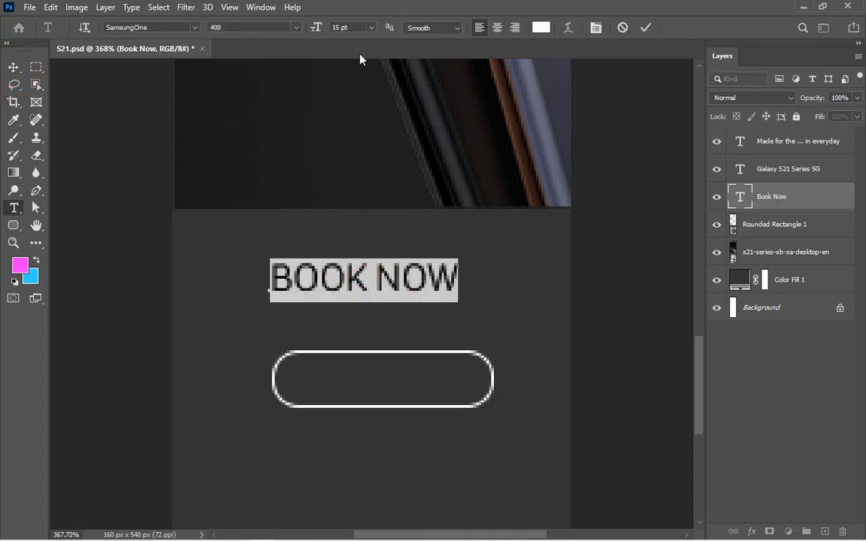
pyautogui.click(195, 28)
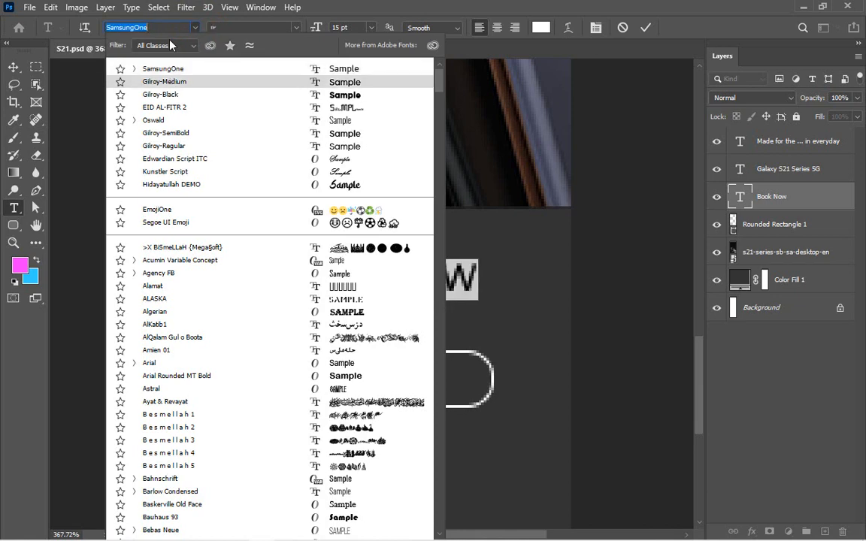
pyautogui.click(196, 30)
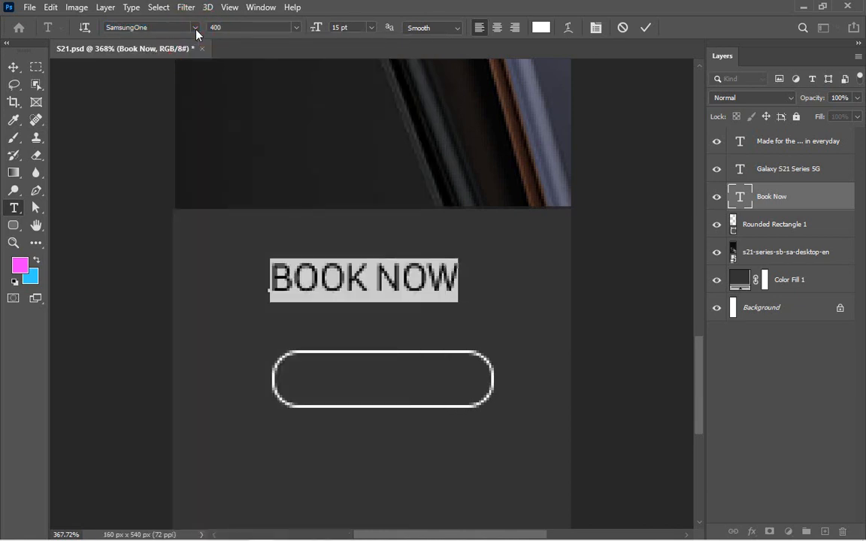
pyautogui.click(195, 30)
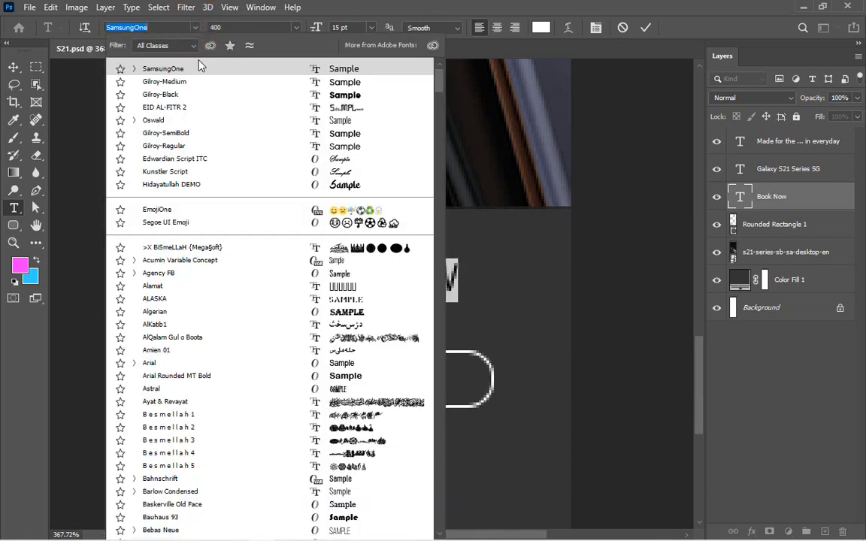
pyautogui.click(175, 30)
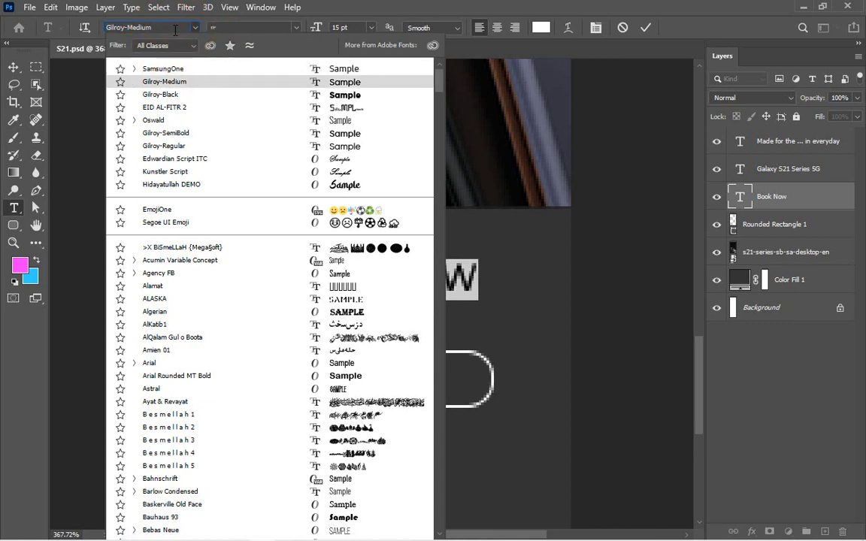
pyautogui.press('BackSpace')
pyautogui.press('BackSpace')
pyautogui.press('BackSpace')
pyautogui.press('BackSpace')
pyautogui.press('BackSpace')
pyautogui.press('BackSpace')
pyautogui.press('BackSpace')
pyautogui.press('BackSpace')
pyautogui.press('BackSpace')
pyautogui.press('BackSpace')
pyautogui.press('BackSpace')
pyautogui.press('BackSpace')
pyautogui.press('BackSpace')
pyautogui.write('sa')
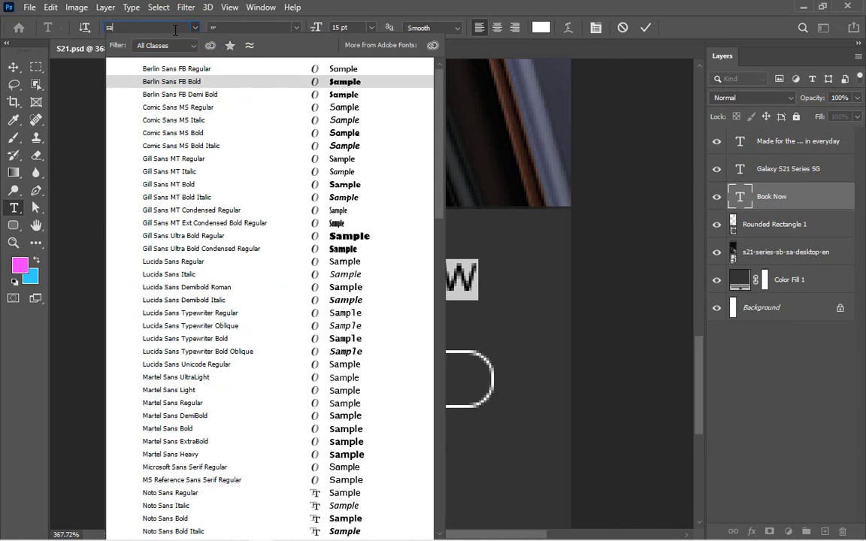
pyautogui.write('m')
pyautogui.press('Down')
pyautogui.press('Down')
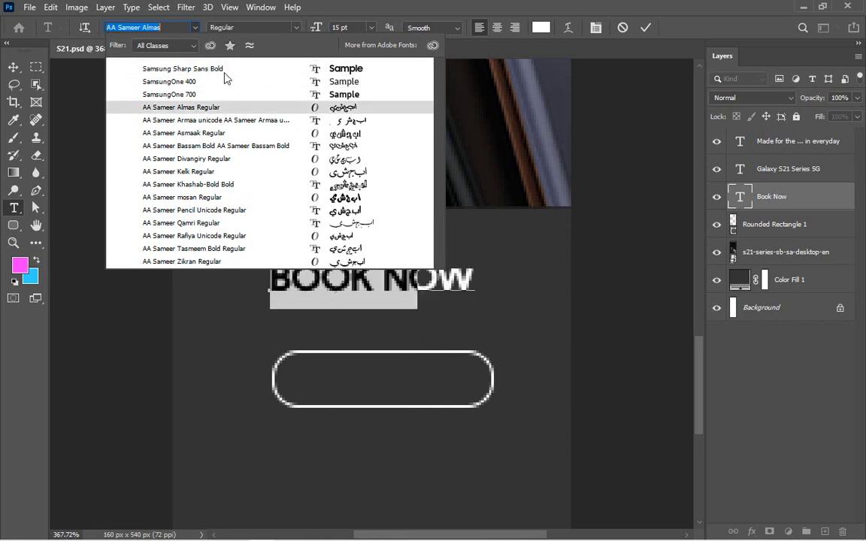
pyautogui.click(200, 66)
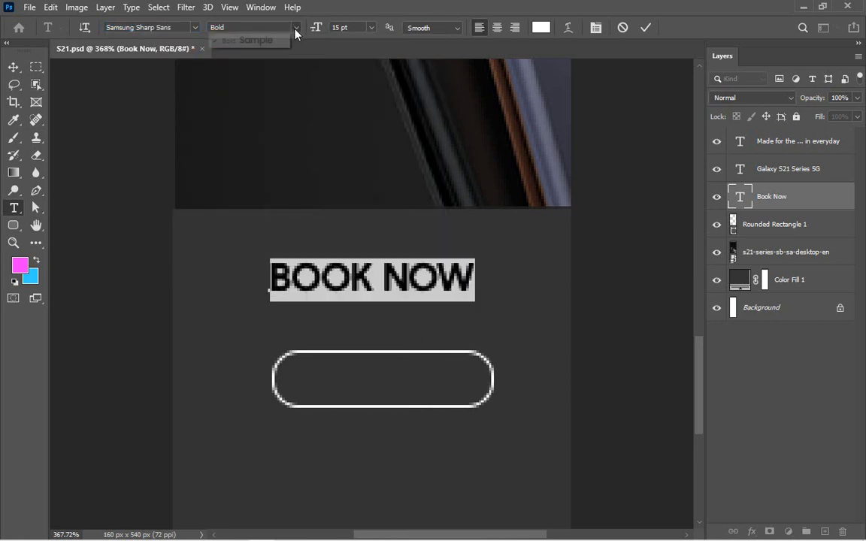
# Switch the BOOK NOW text back to the SamsungOne font.
pyautogui.click(194, 28)
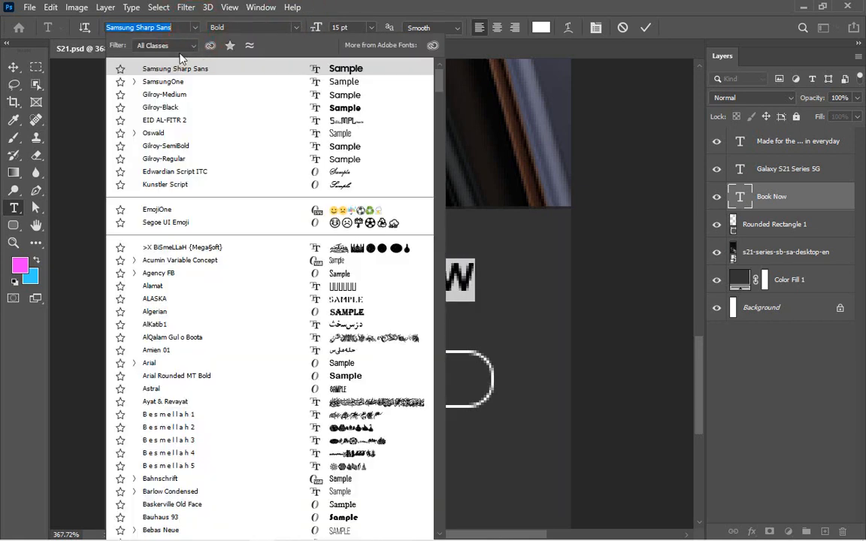
pyautogui.click(176, 80)
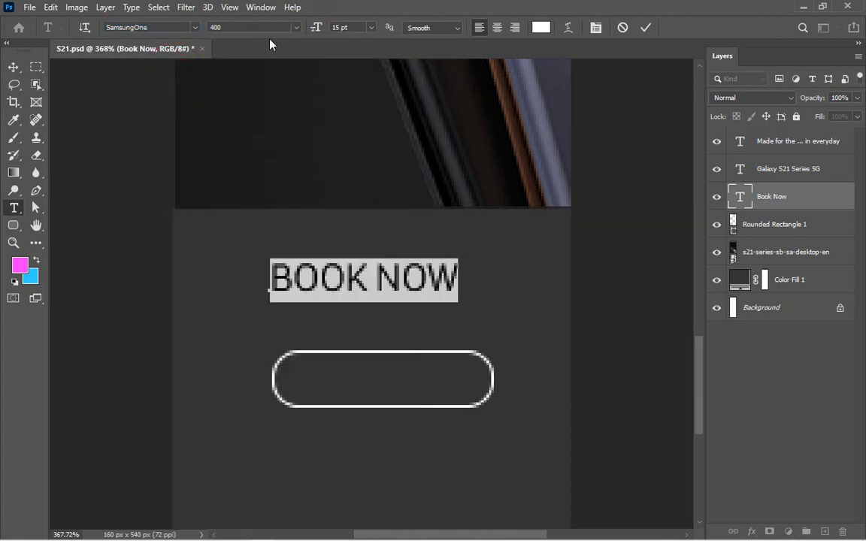
pyautogui.click(200, 28)
# Move the BOOK NOW text inside the rounded rectangle and select both of their layers.
pyautogui.click(14, 67)
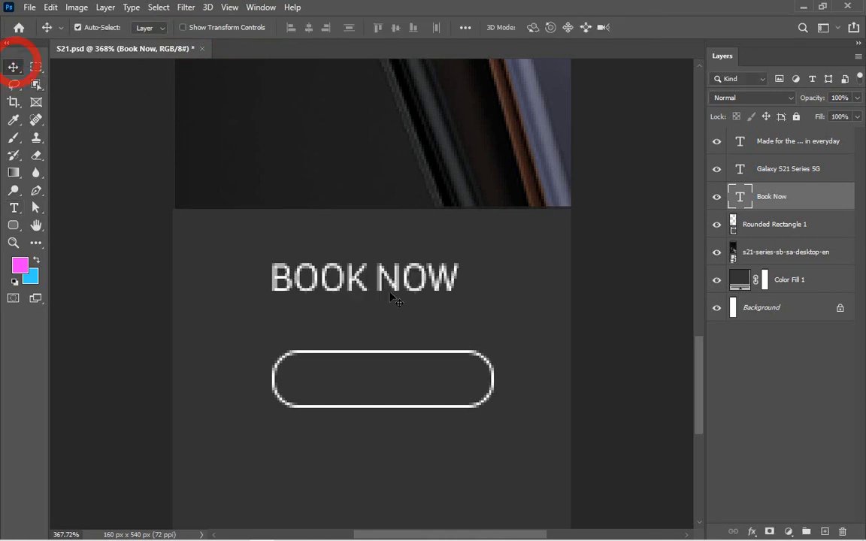
pyautogui.moveTo(363, 301); pyautogui.dragTo(379, 406)
pyautogui.keyDown('shift'); pyautogui.click(481, 405); pyautogui.keyUp('shift')
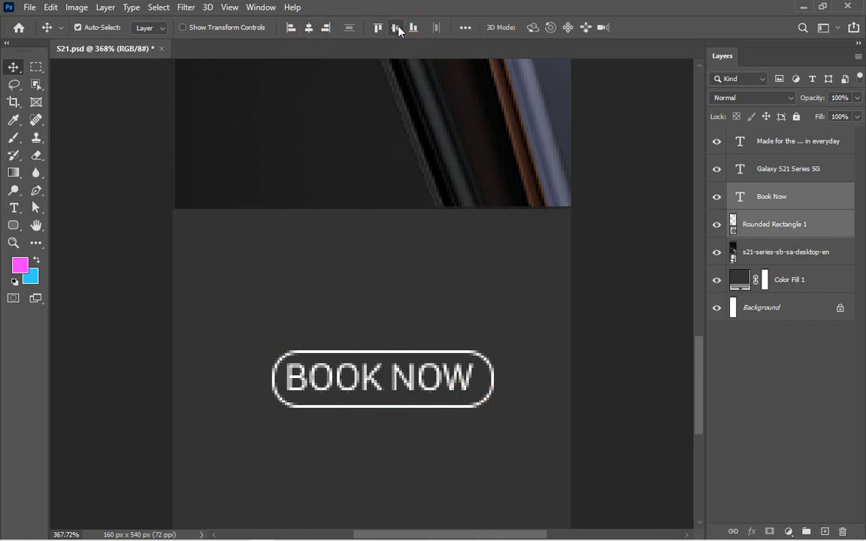
# Check the Rounded Rectangle 1 and Book Now layers by toggling the visibility of each one.
pyautogui.click(712, 227)
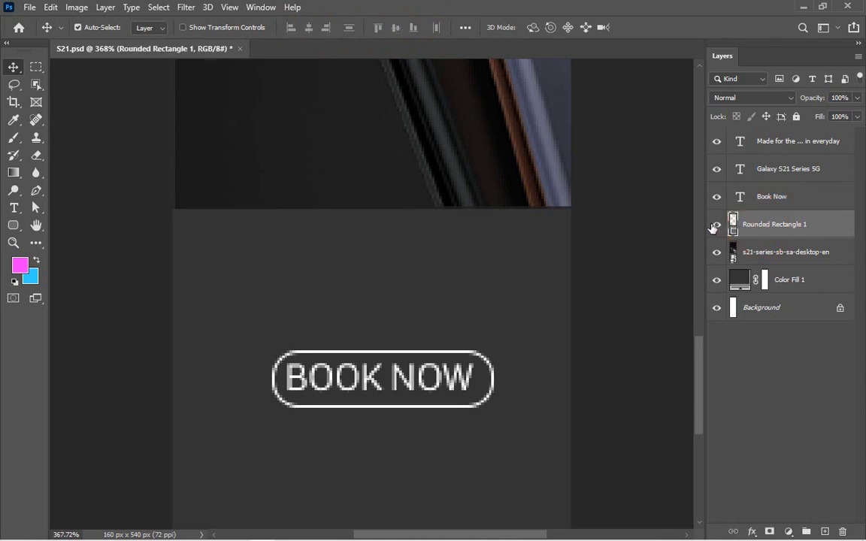
pyautogui.click(712, 227)
pyautogui.click(713, 227)
pyautogui.click(795, 205)
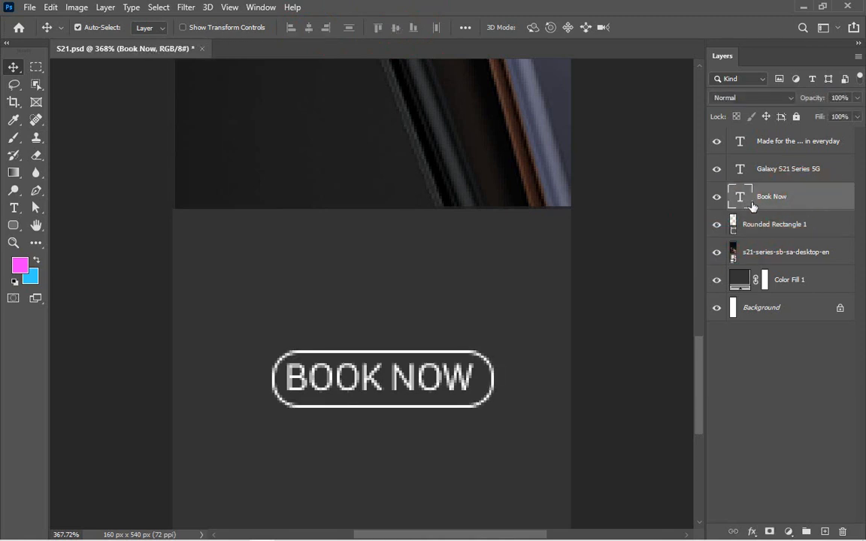
pyautogui.click(718, 201)
pyautogui.click(718, 200)
pyautogui.click(758, 232)
pyautogui.click(711, 227)
pyautogui.click(711, 227)
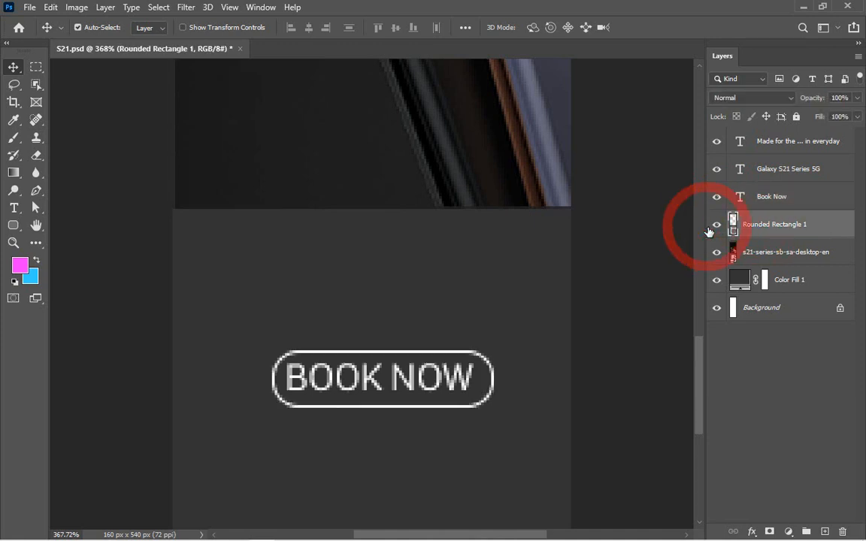
# Load the rounded rectangle's outline as a selection with the Book Now layer active for alignment, and deselect it.
pyautogui.keyDown('ctrl'); pyautogui.click(790, 200); pyautogui.keyUp('ctrl')
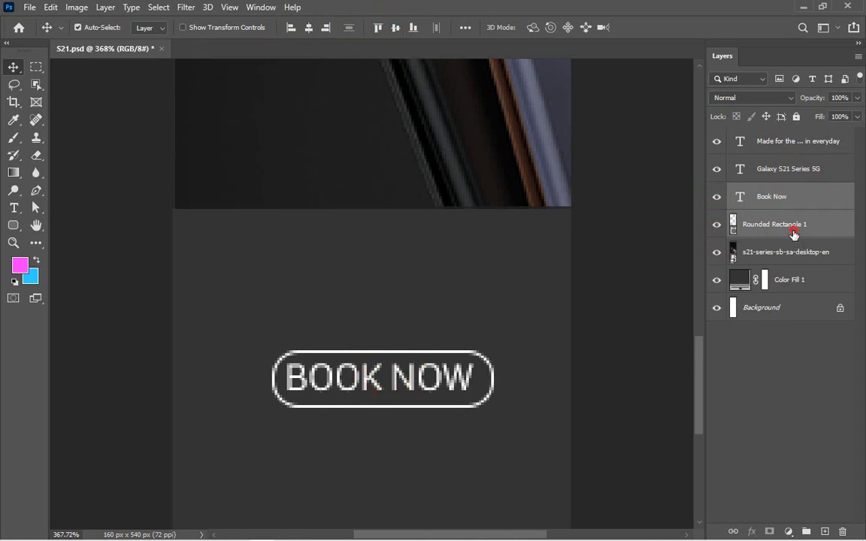
pyautogui.click(793, 233)
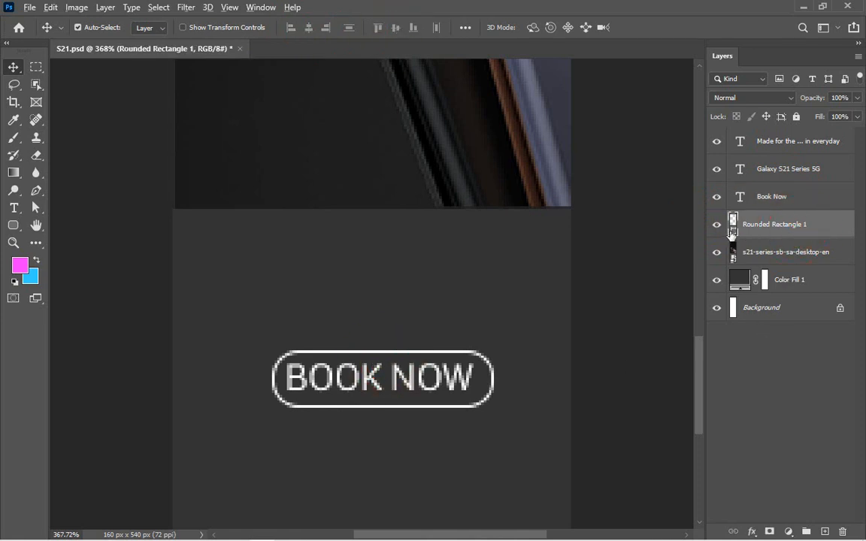
pyautogui.keyDown('alt'); pyautogui.click(733, 233); pyautogui.keyUp('alt')
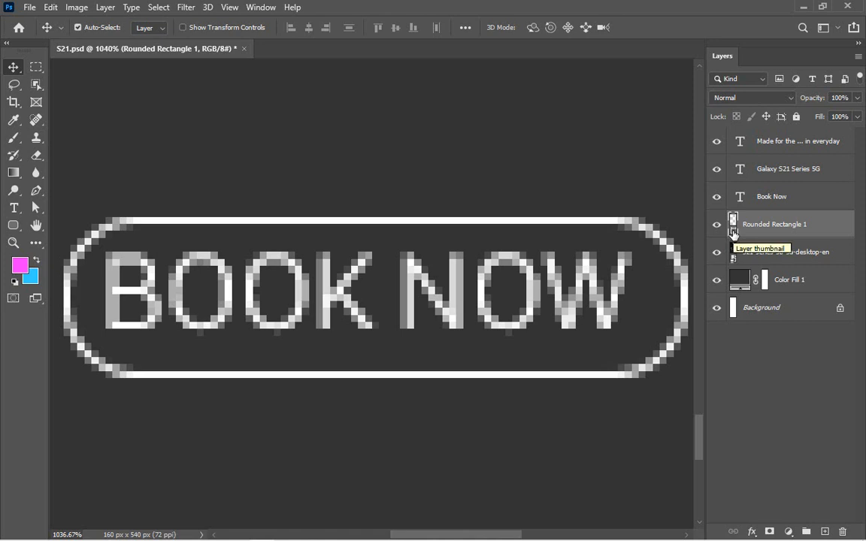
pyautogui.keyDown('ctrl'); pyautogui.click(732, 233); pyautogui.keyUp('ctrl')
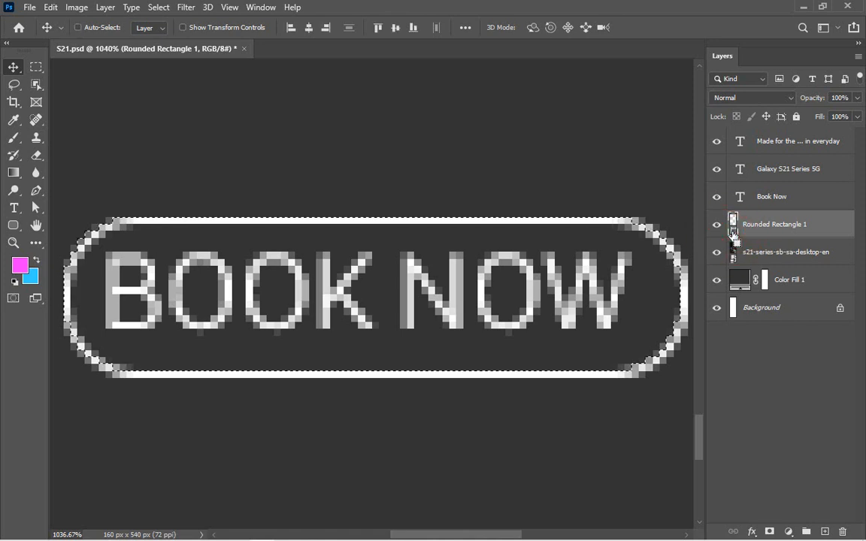
pyautogui.click(772, 202)
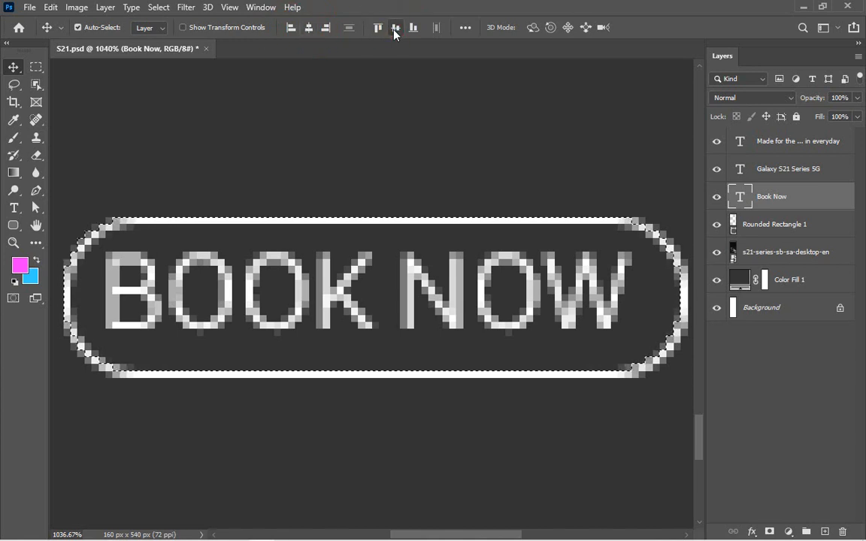
pyautogui.hotkey('ctrl', '0')
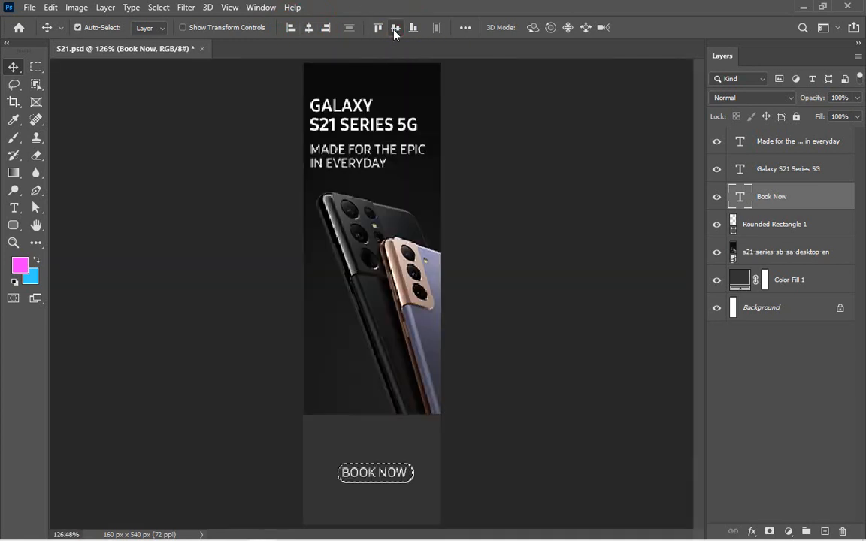
pyautogui.hotkey('ctrl', 'd')
# Set the BOOK NOW text in the Gilroy-Light font at a size of 12 pt.
pyautogui.moveTo(295, 482); pyautogui.dragTo(496, 463)
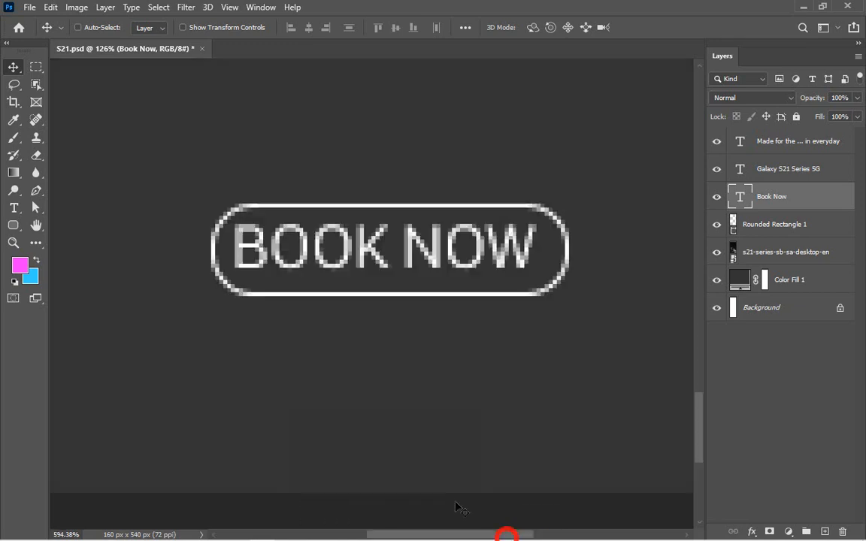
pyautogui.doubleClick(406, 261)
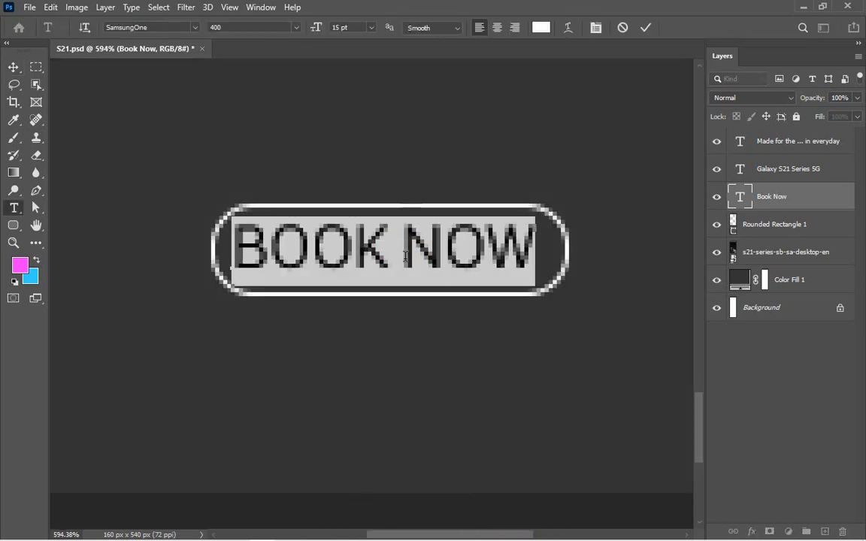
pyautogui.click(178, 28)
pyautogui.press('BackSpace')
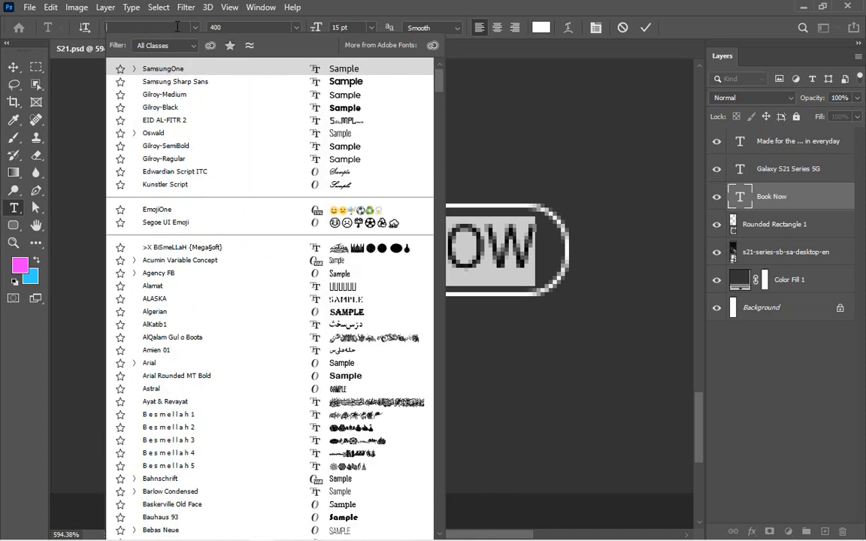
pyautogui.write('gil')
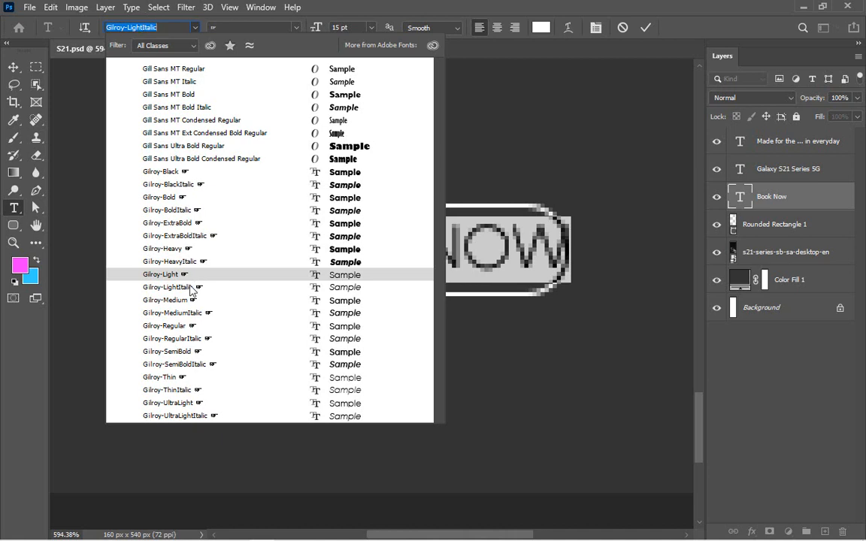
pyautogui.click(192, 277)
pyautogui.hotkey('ctrl', 'z')
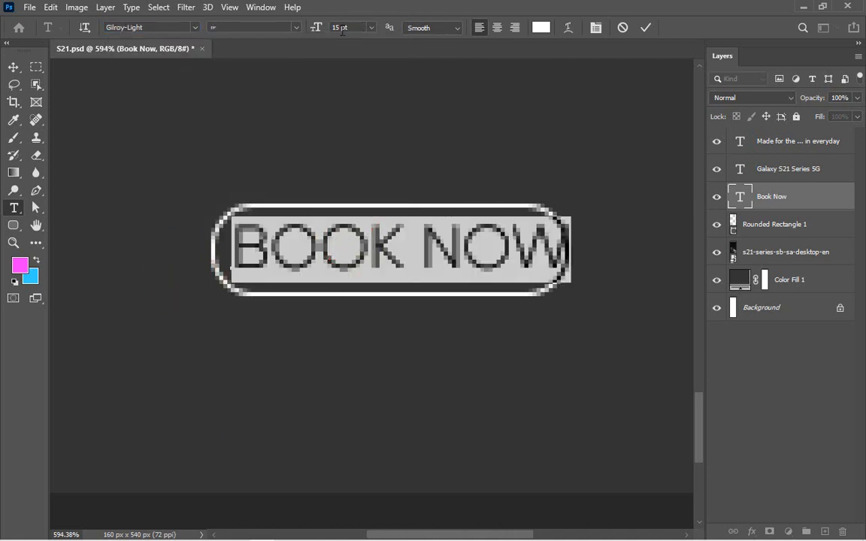
pyautogui.write('12')
pyautogui.press('Return')
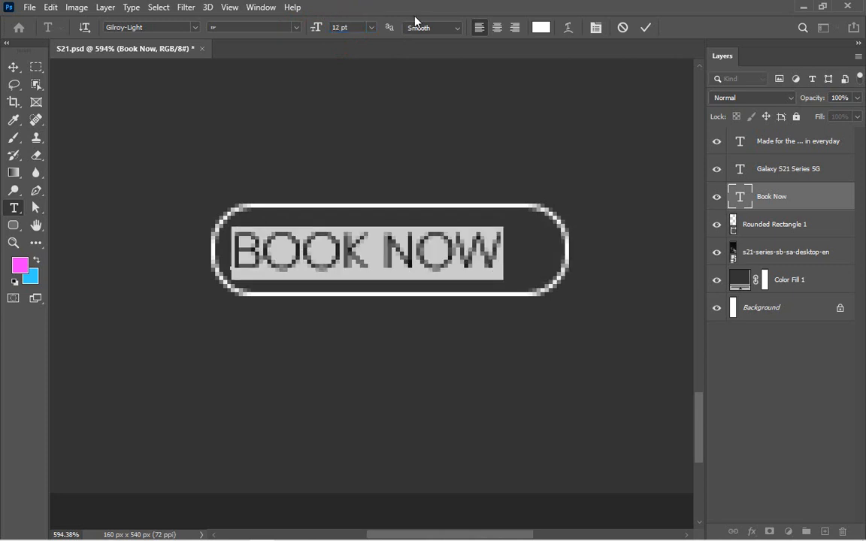
pyautogui.click(645, 29)
pyautogui.press('v')
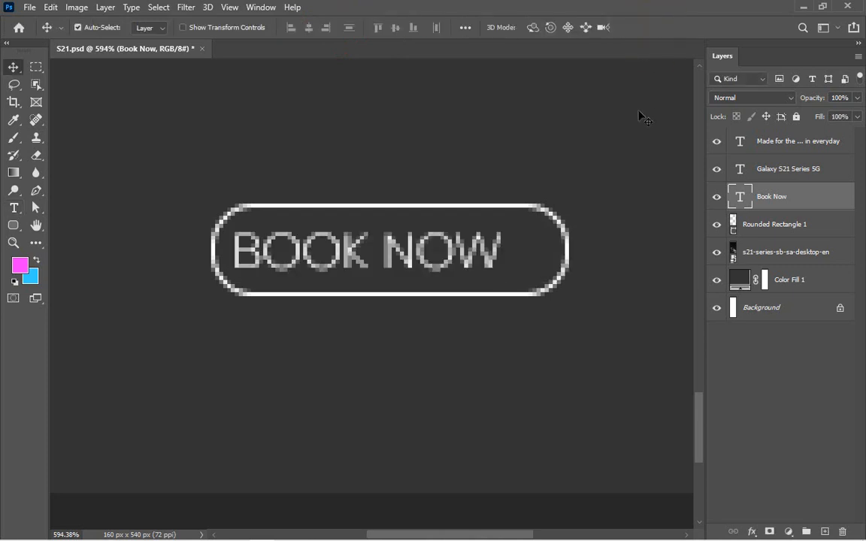
# Center the BOOK NOW text horizontally and vertically with the rounded rectangle.
pyautogui.click(763, 229)
pyautogui.click(777, 197)
pyautogui.keyDown('shift'); pyautogui.click(767, 224); pyautogui.keyUp('shift')
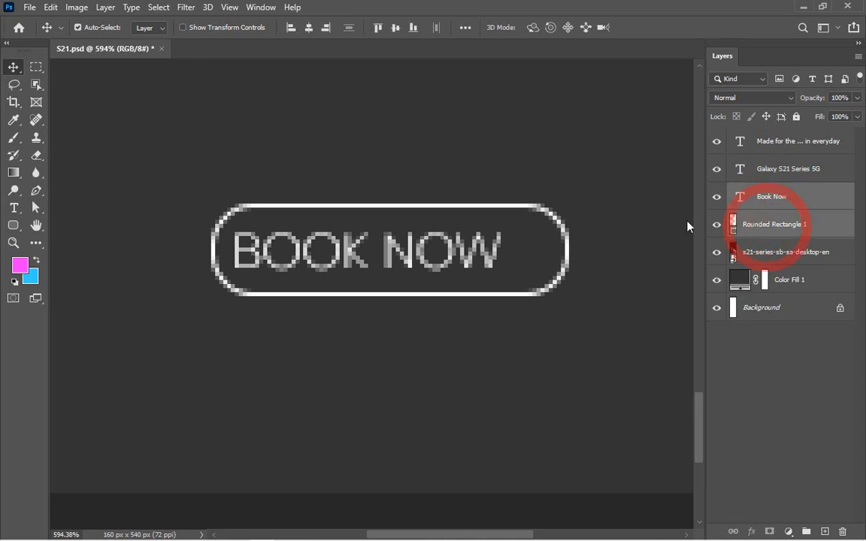
pyautogui.click(308, 28)
pyautogui.click(397, 27)
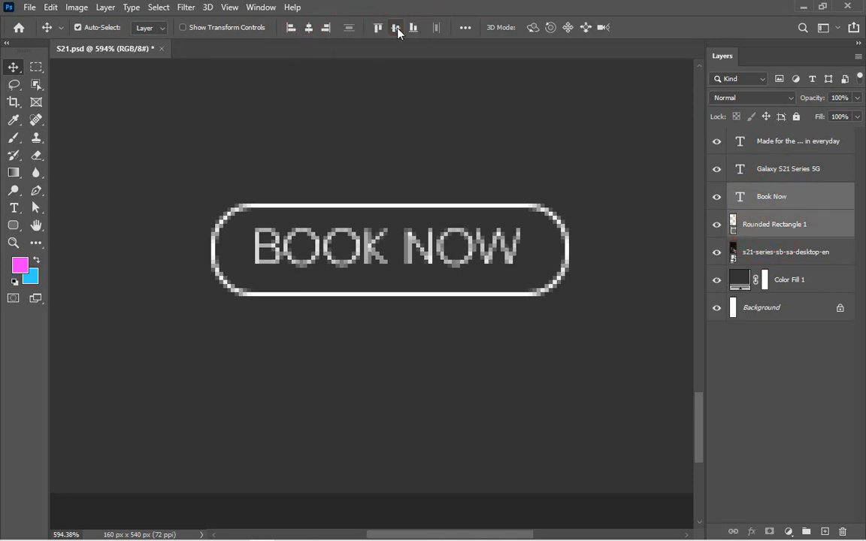
pyautogui.hotkey('ctrl', '0')
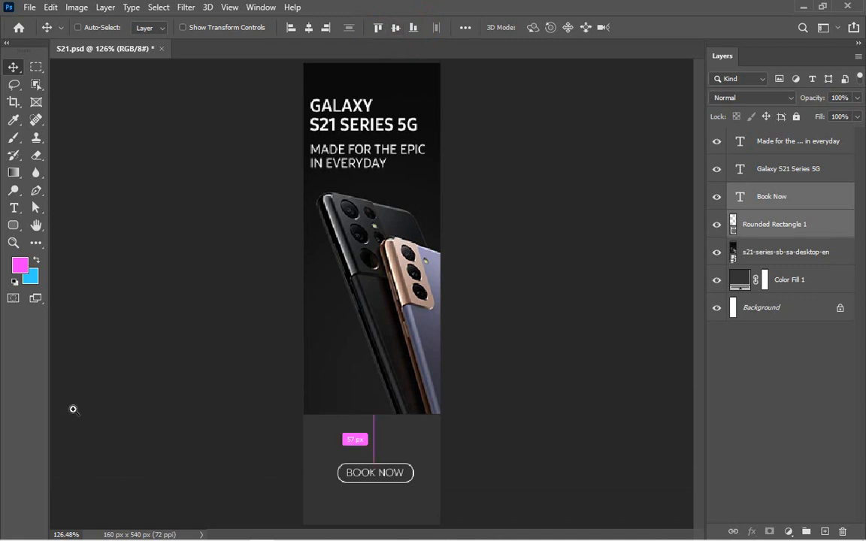
# Try a 0.5 px stroke on the rounded rectangle around BOOK NOW, and settle on a 0.75 px stroke width.
pyautogui.scroll(5, 360, 322)
pyautogui.click(363, 295)
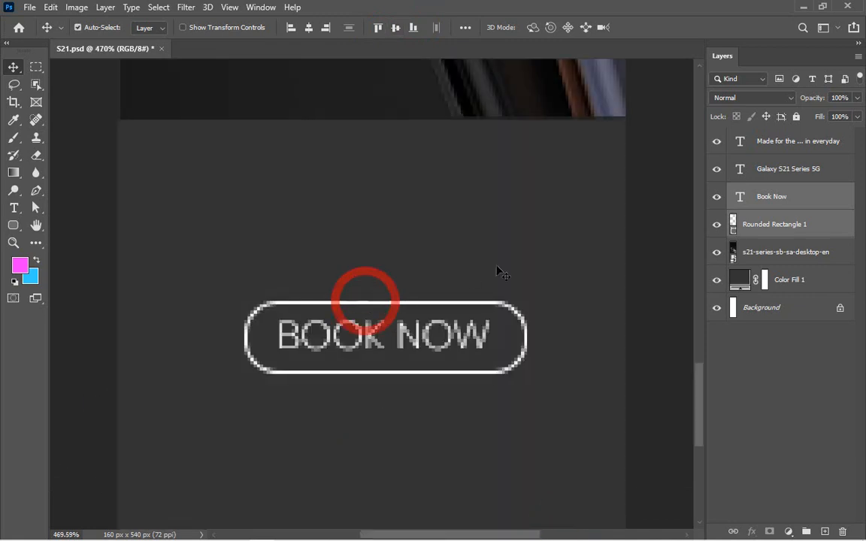
pyautogui.click(717, 225)
pyautogui.click(717, 226)
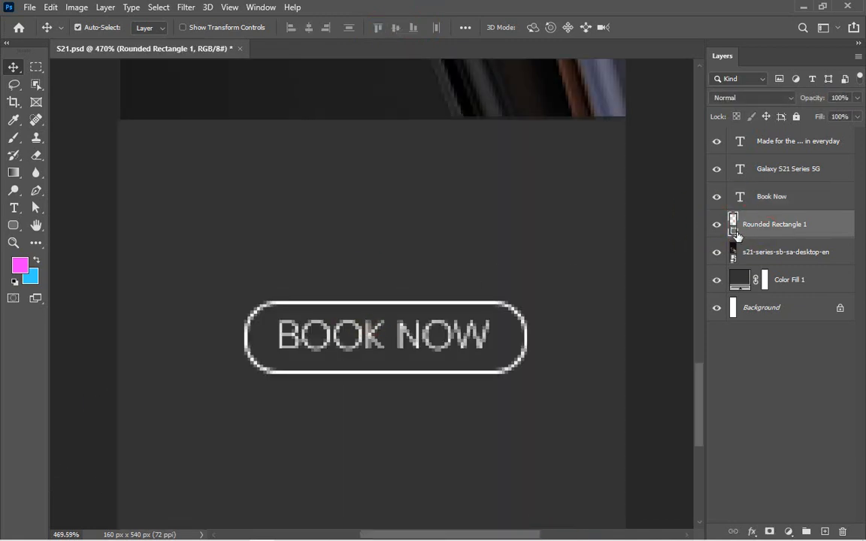
pyautogui.click(12, 226)
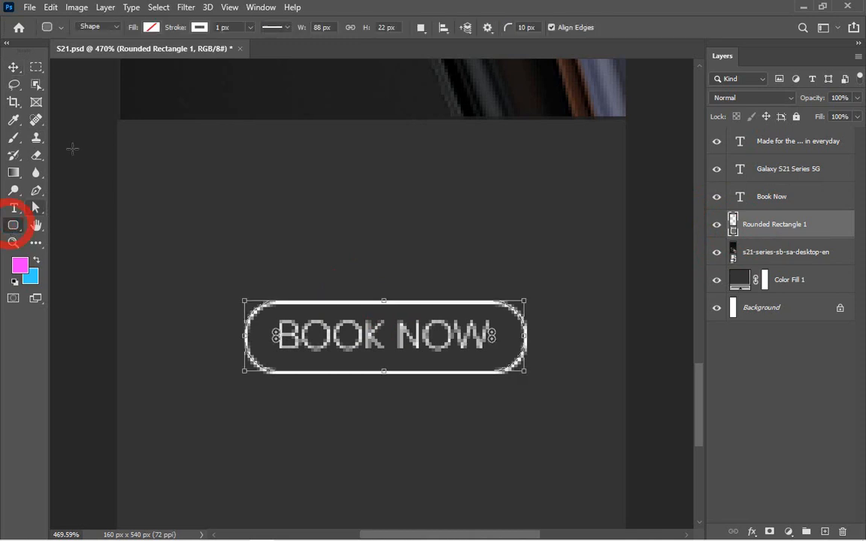
pyautogui.click(225, 27)
pyautogui.write('0.5')
pyautogui.press('Return')
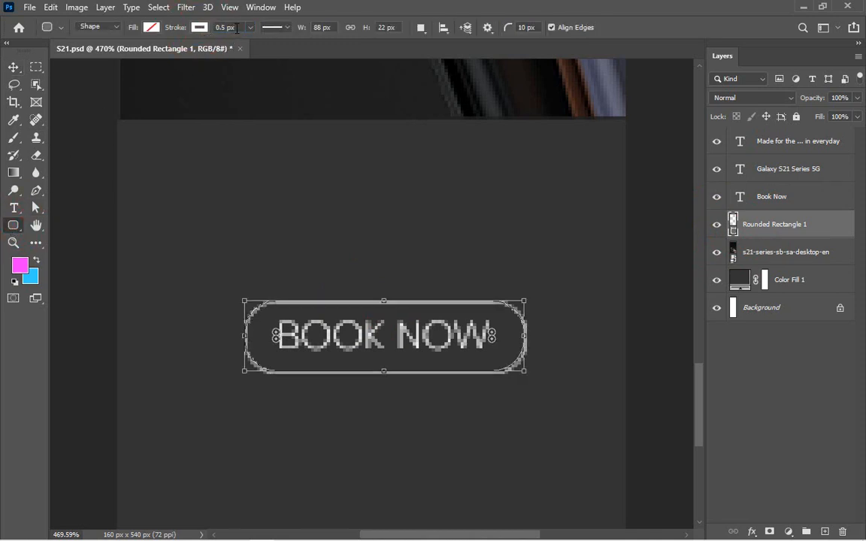
pyautogui.moveTo(233, 27); pyautogui.dragTo(203, 28)
pyautogui.write('0.7')
pyautogui.press('Return')
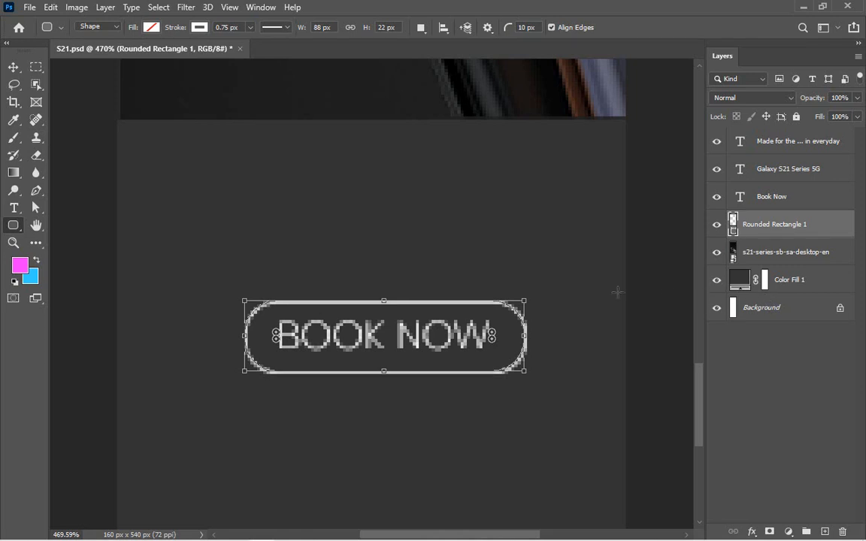
# Scale the rounded rectangle proportionally around its center to about 119.5 %.
pyautogui.hotkey('ctrl', '0')
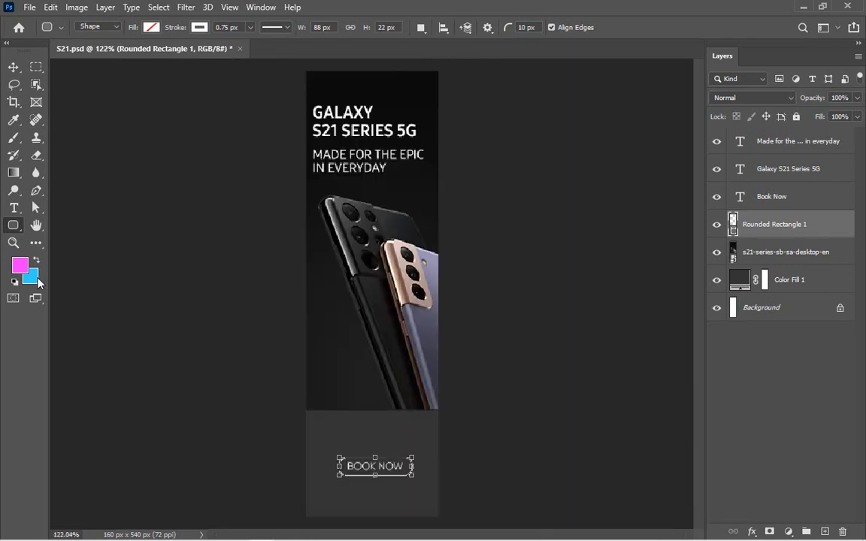
pyautogui.moveTo(219, 409); pyautogui.dragTo(607, 538)
pyautogui.hotkey('ctrl', 't')
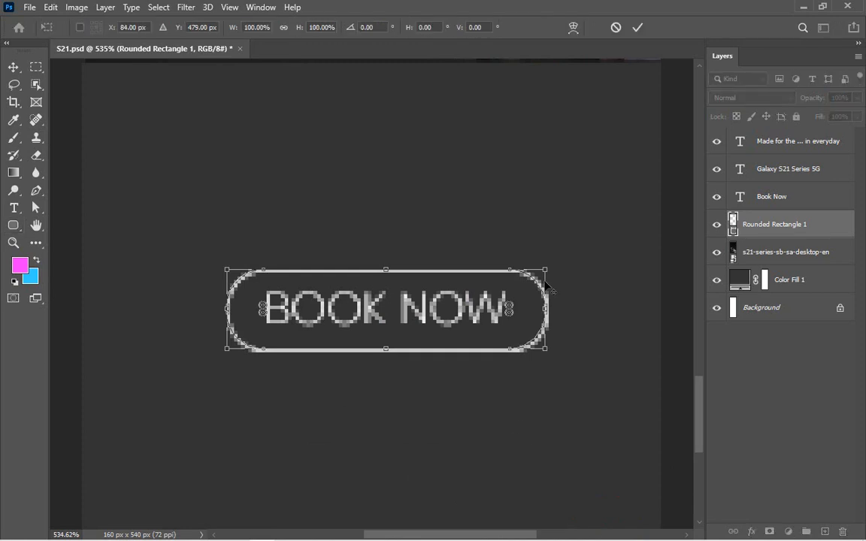
pyautogui.moveTo(545, 269); pyautogui.dragTo(576, 261)
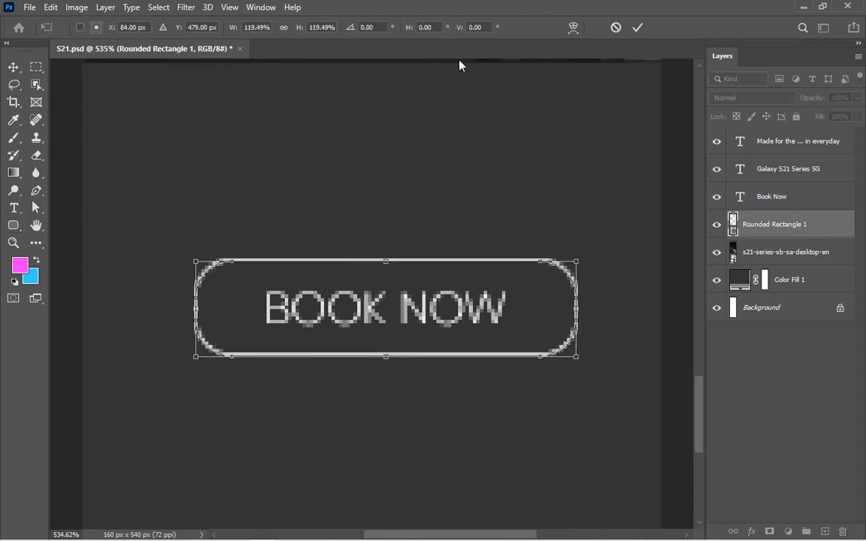
pyautogui.click(640, 28)
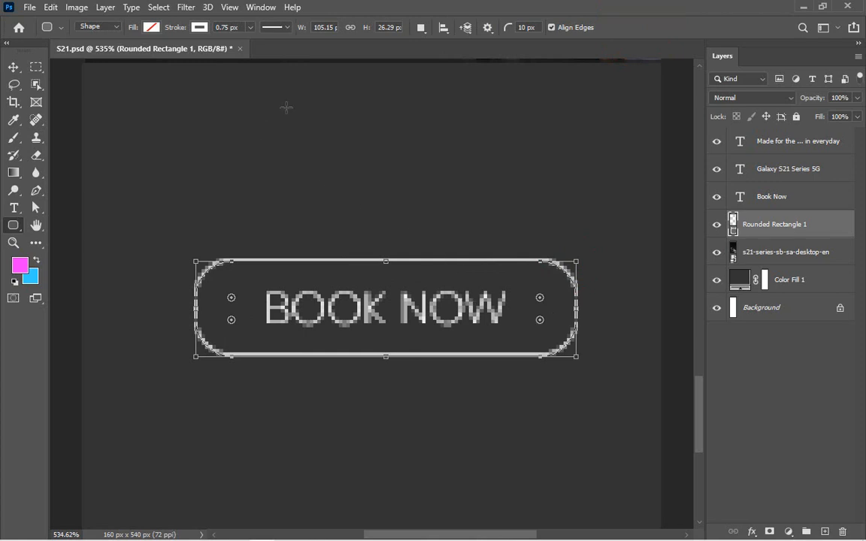
pyautogui.click(819, 425)
pyautogui.hotkey('ctrl', '0')
pyautogui.moveTo(303, 433); pyautogui.dragTo(419, 497)
pyautogui.click(417, 342)
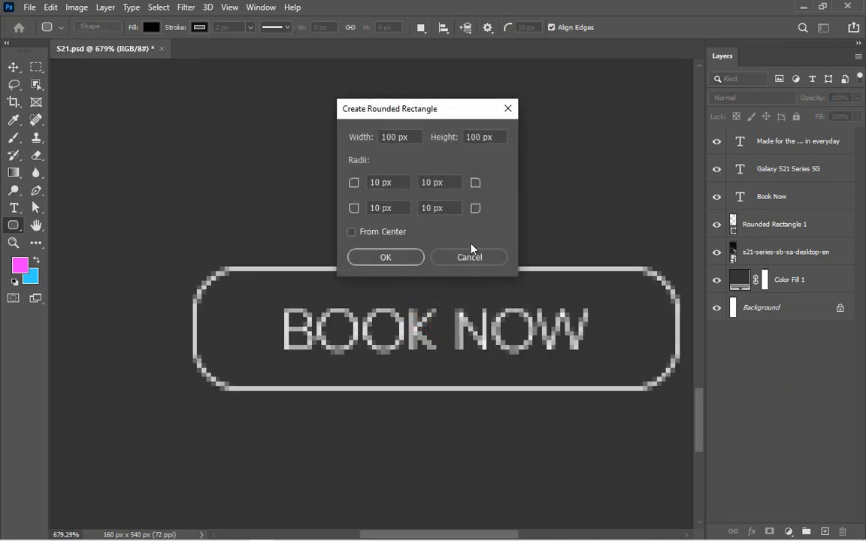
pyautogui.click(474, 263)
# Try the BOOK NOW text at 15 pt, and set its size to 14 pt.
pyautogui.click(788, 172)
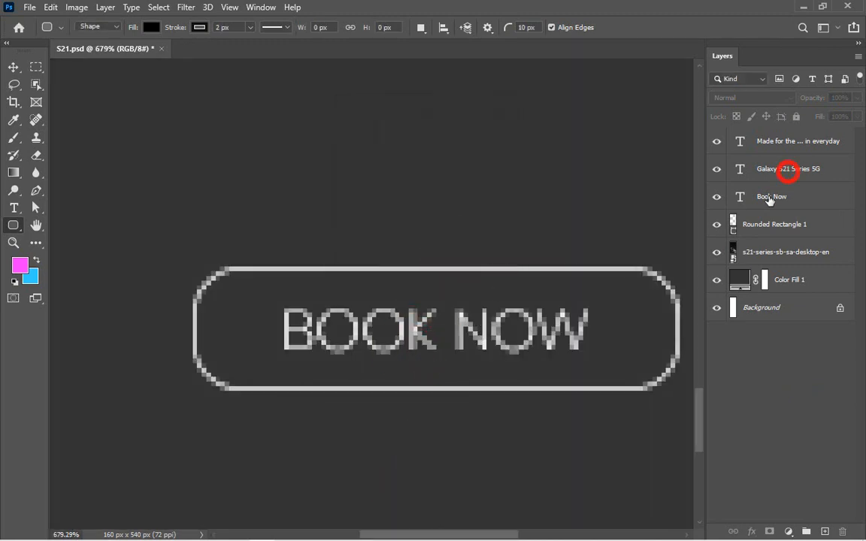
pyautogui.click(776, 193)
pyautogui.doubleClick(740, 196)
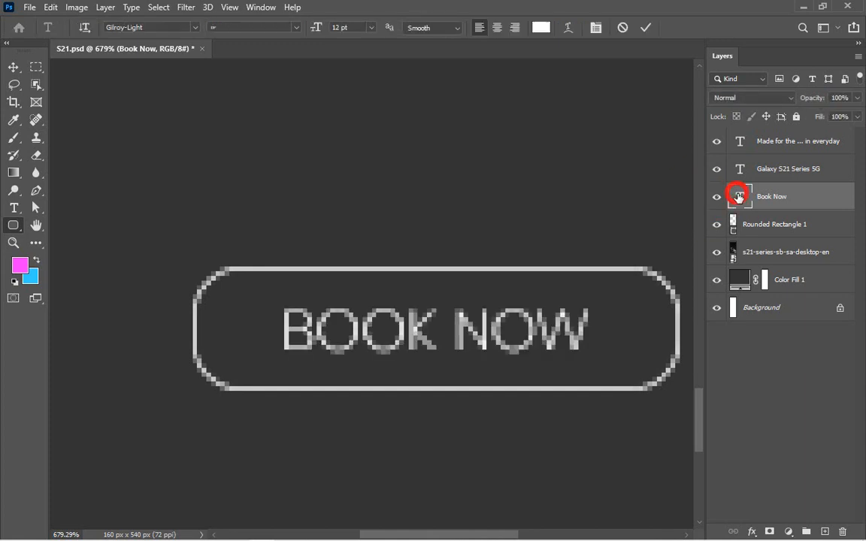
pyautogui.click(355, 28)
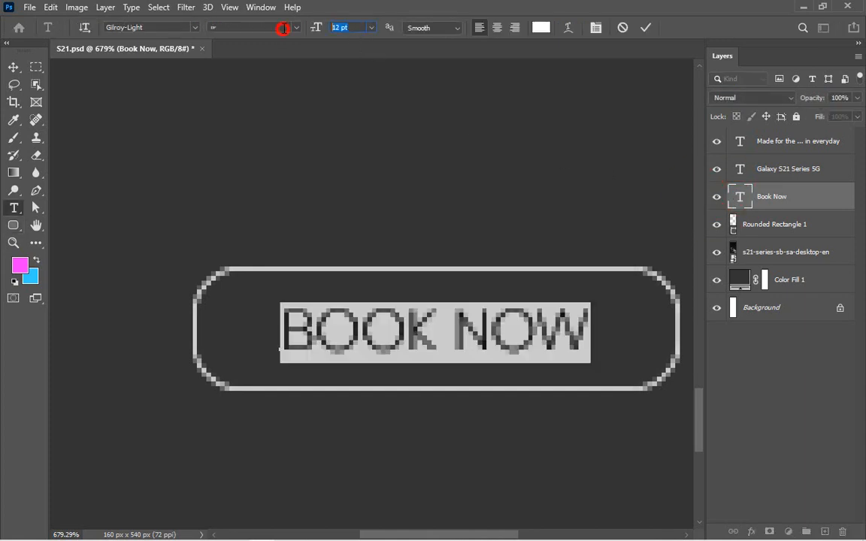
pyautogui.write('15')
pyautogui.press('Return')
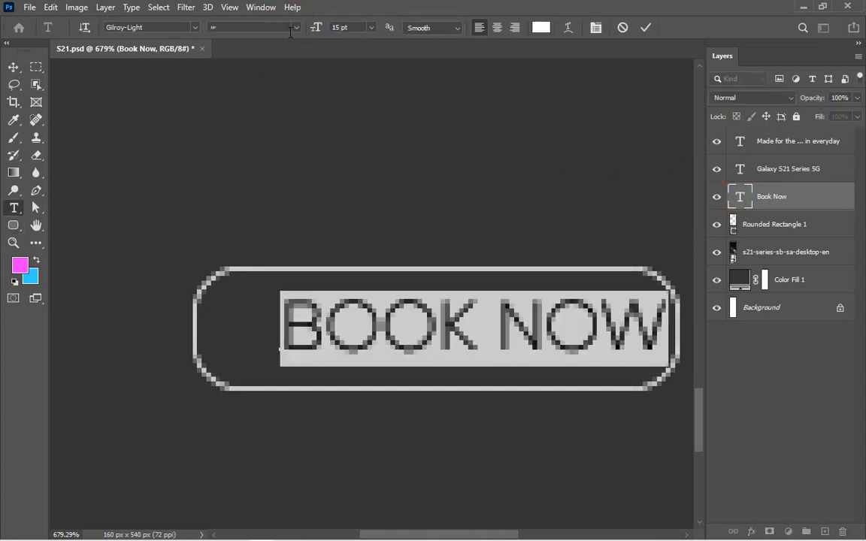
pyautogui.click(309, 35)
pyautogui.write('14')
pyautogui.press('Return')
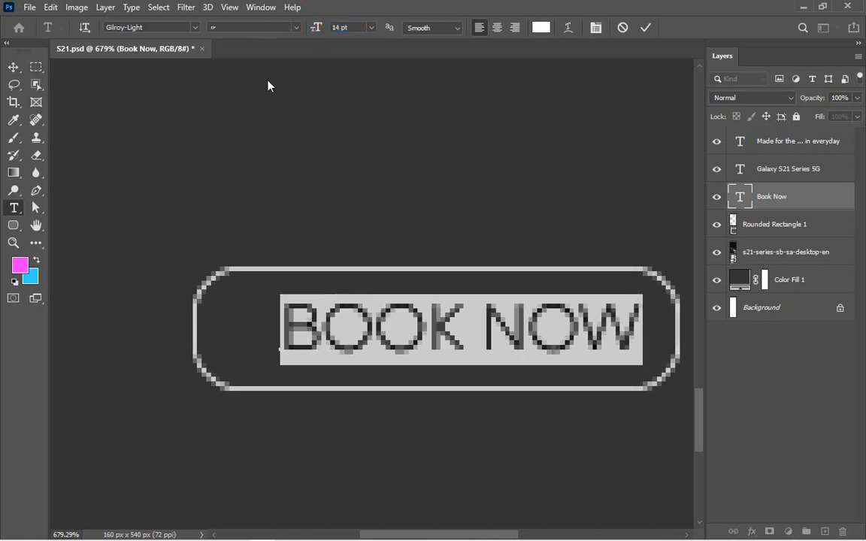
pyautogui.click(645, 27)
# Realign the resized BOOK NOW text to the horizontal and vertical center of the enlarged rounded rectangle.
pyautogui.press('u')
pyautogui.keyDown('shift'); pyautogui.click(769, 228); pyautogui.keyUp('shift')
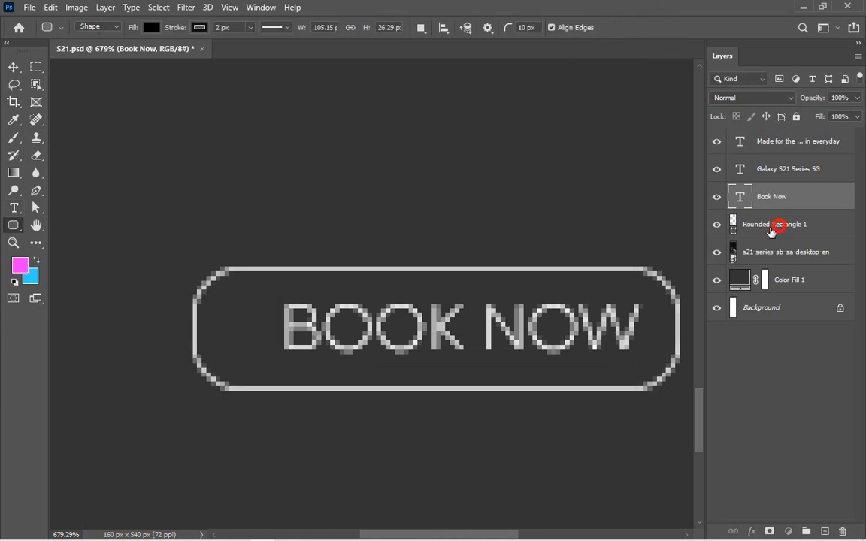
pyautogui.click(14, 68)
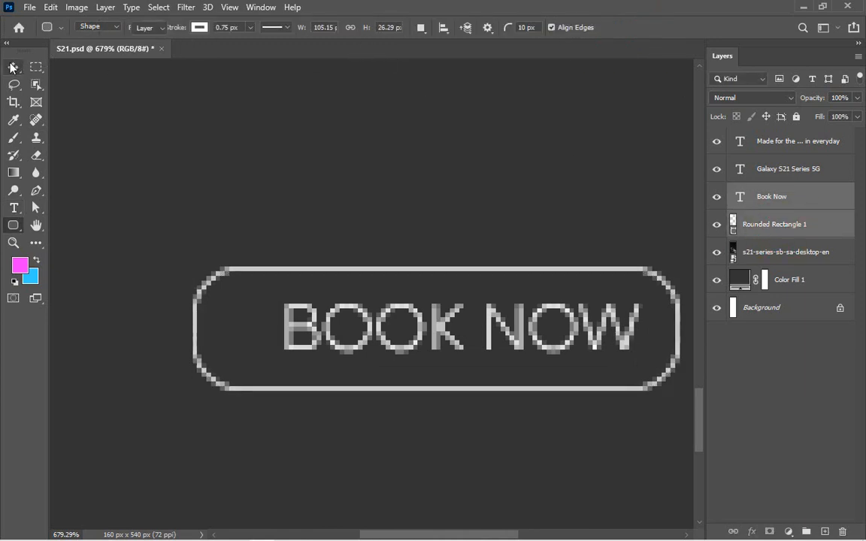
pyautogui.click(308, 27)
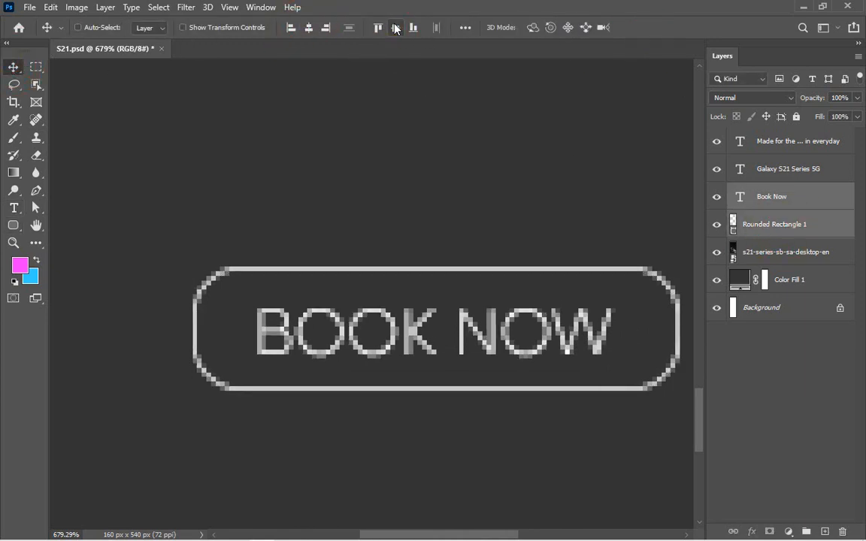
pyautogui.hotkey('ctrl', '0')
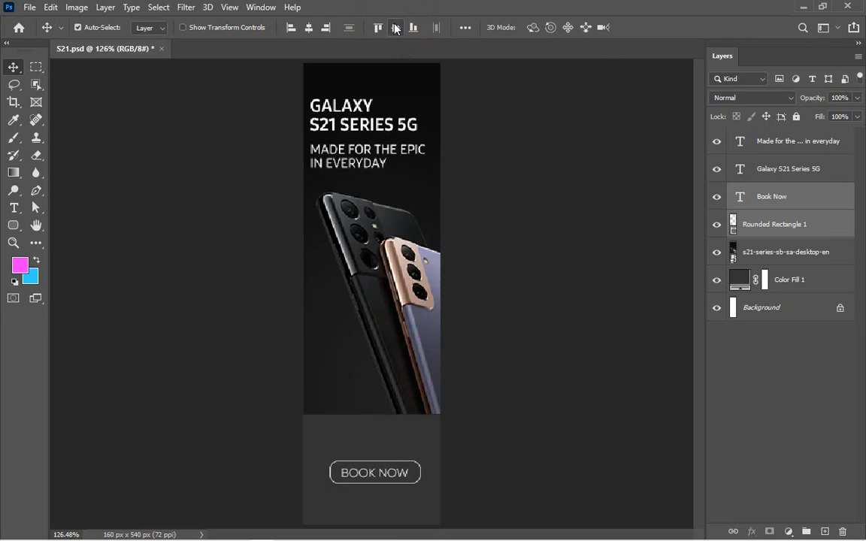
# Group the Book Now text layer with the Rounded Rectangle 1 layer.
pyautogui.moveTo(154, 299); pyautogui.dragTo(446, 518)
pyautogui.hotkey('ctrl', '0')
pyautogui.moveTo(206, 406); pyautogui.dragTo(563, 533)
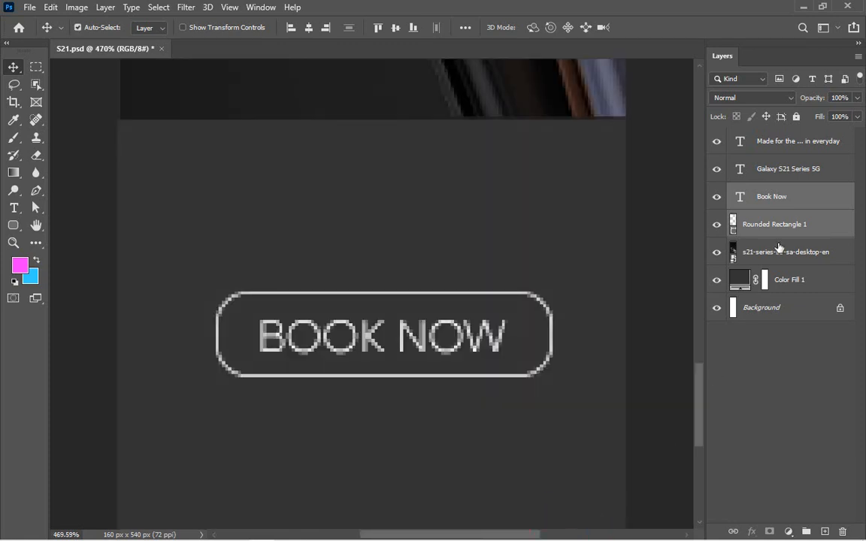
pyautogui.hotkey('ctrl', '-')
pyautogui.hotkey('ctrl', '-')
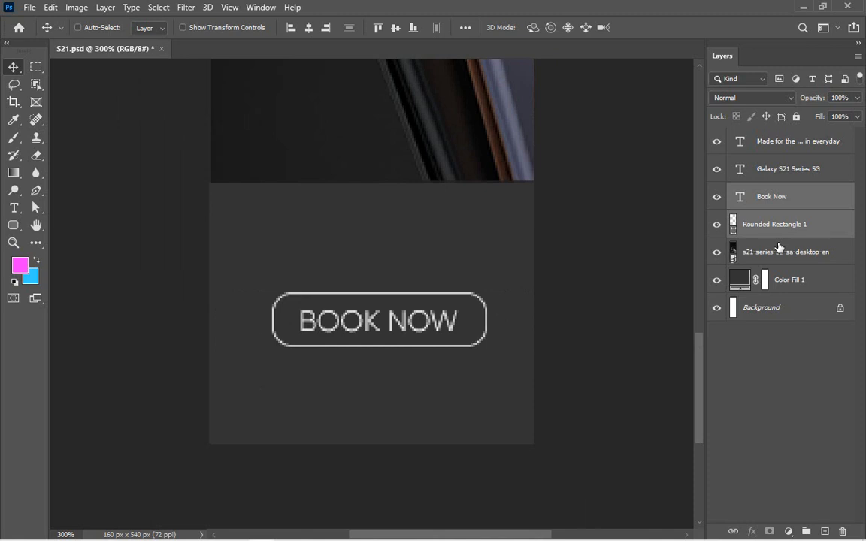
pyautogui.hotkey('ctrl', 'g')
# Group the two headline text layers, Galaxy S21 Series 5G and Made for the Epic in Everyday, and name the group "text".
pyautogui.click(775, 169)
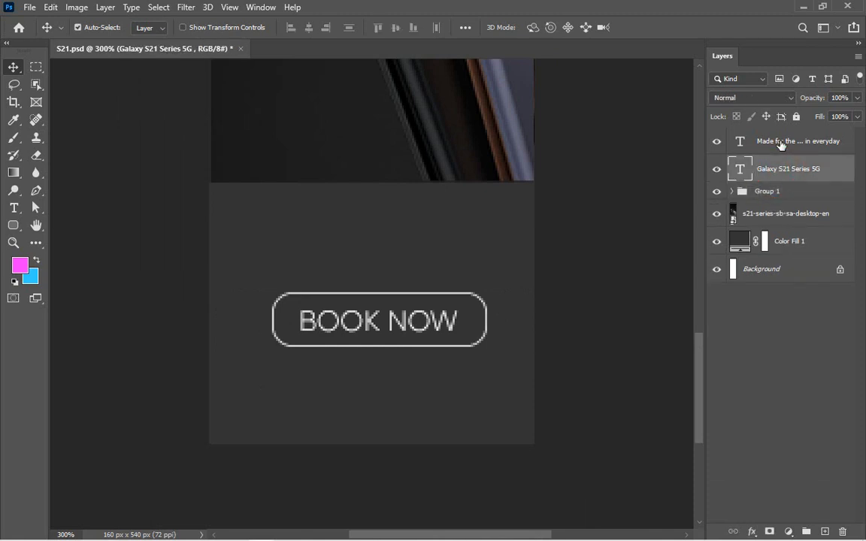
pyautogui.keyDown('shift'); pyautogui.click(780, 143); pyautogui.keyUp('shift')
pyautogui.hotkey('ctrl', 'g')
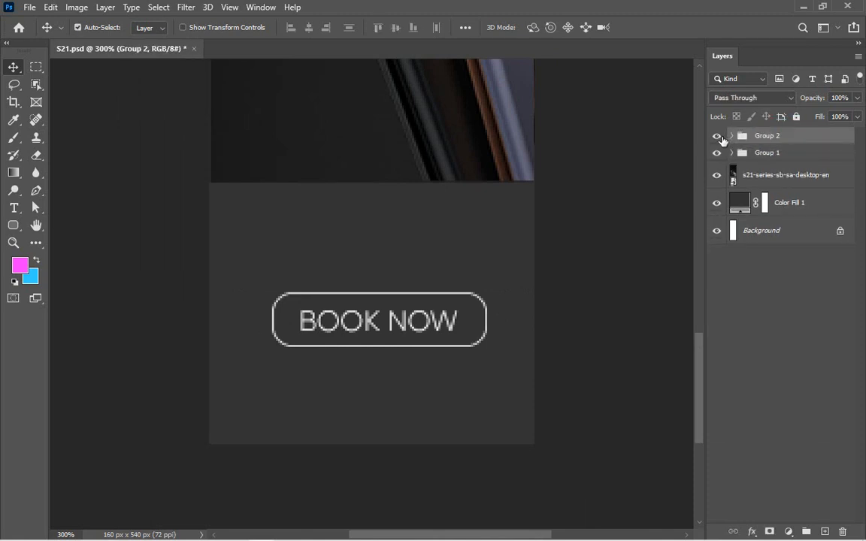
pyautogui.hotkey('ctrl', '0')
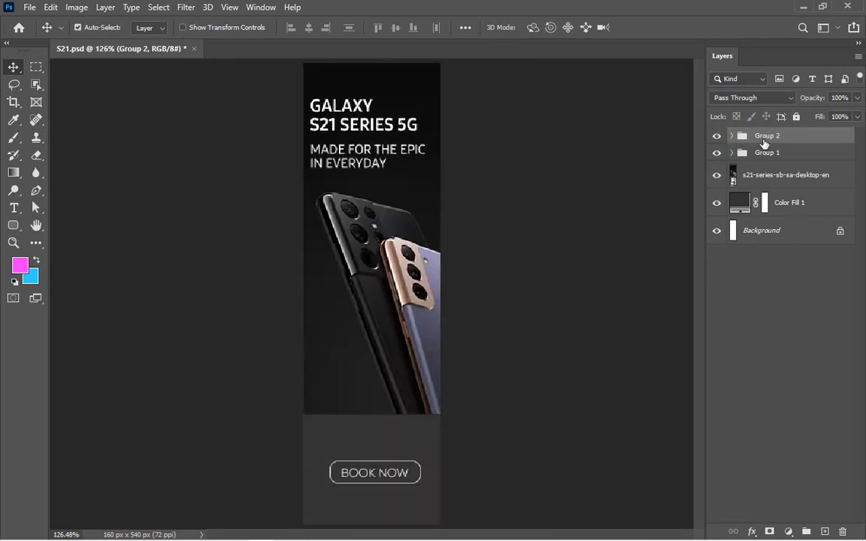
pyautogui.doubleClick(763, 139)
pyautogui.write('text')
pyautogui.press('Return')
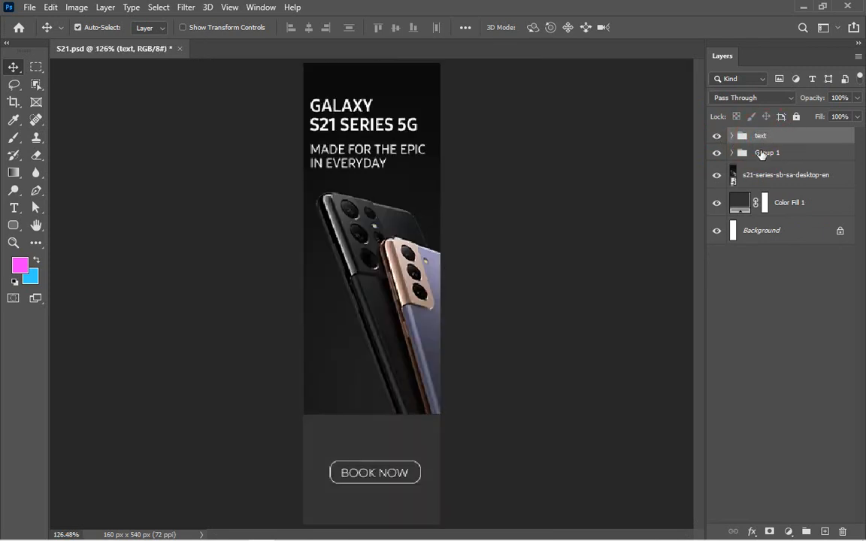
# Rename the Group 1 layer group that holds the BOOK NOW button as "Batton".
pyautogui.doubleClick(763, 153)
pyautogui.write('Button')
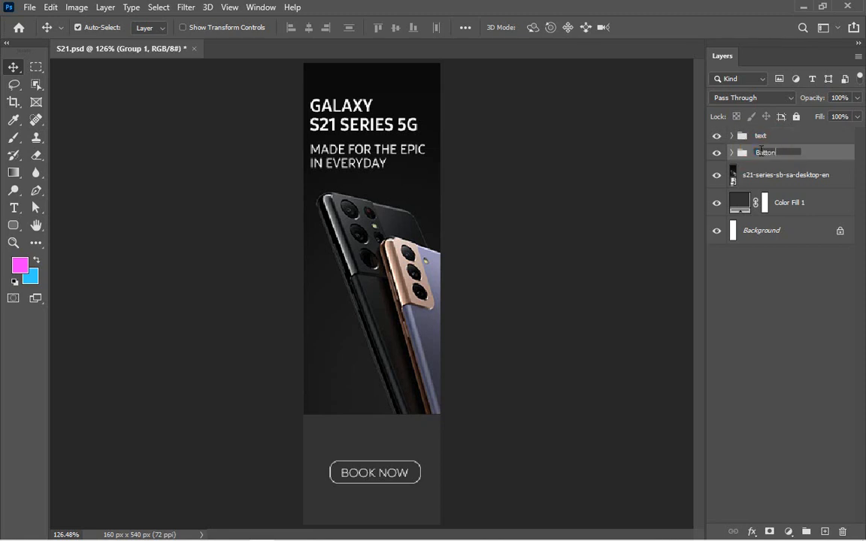
pyautogui.press('Return')
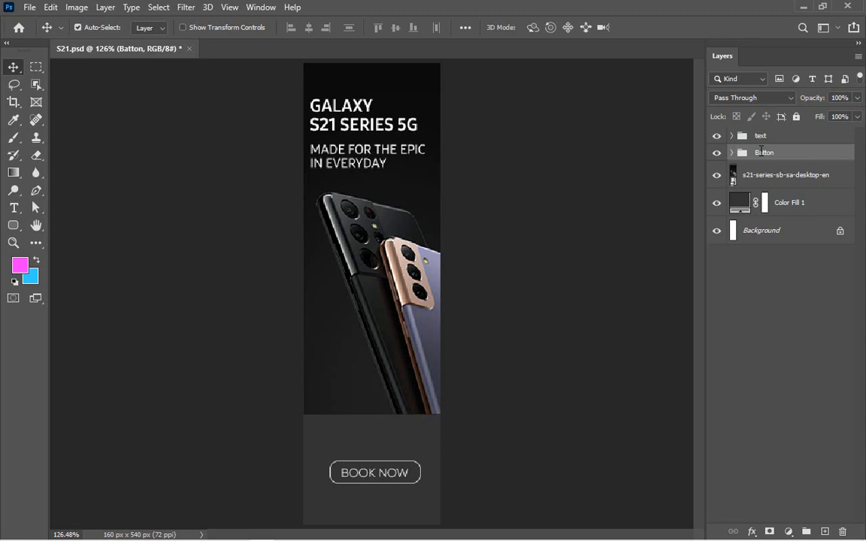
# Move the Batton group up and left onto the phone image's lower-left corner, at X 54 px, Y 399 px.
pyautogui.hotkey('ctrl', 't')
pyautogui.hotkey('shift', 'Up')
pyautogui.hotkey('shift', 'Up')
pyautogui.hotkey('shift', 'Up')
pyautogui.hotkey('shift', 'Up')
pyautogui.hotkey('shift', 'Up')
pyautogui.hotkey('shift', 'Up')
pyautogui.hotkey('shift', 'Up')
pyautogui.hotkey('shift', 'Up')
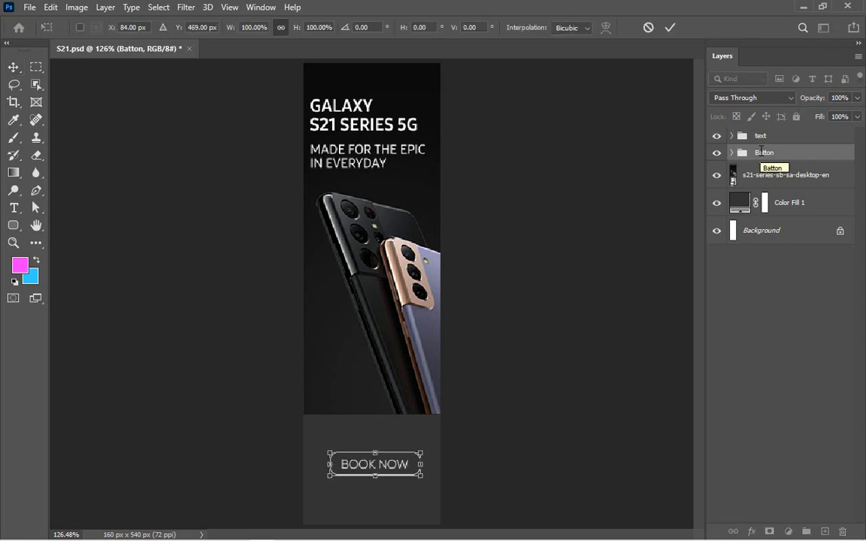
pyautogui.hotkey('shift', 'Left')
pyautogui.hotkey('shift', 'Left')
pyautogui.hotkey('shift', 'Left')
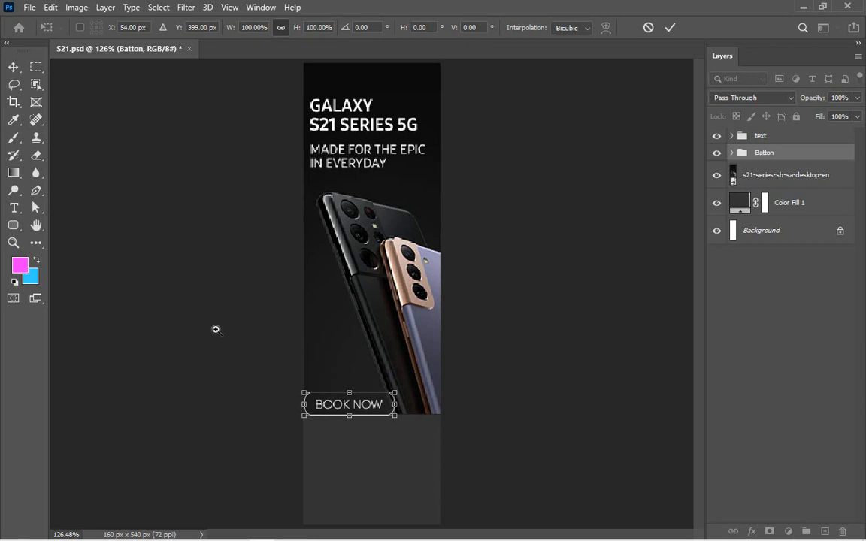
# Scale the Batton group to about 70% and place it near X 48.5 px, Y 389.5 px, clear of the phones.
pyautogui.moveTo(304, 329); pyautogui.dragTo(421, 454)
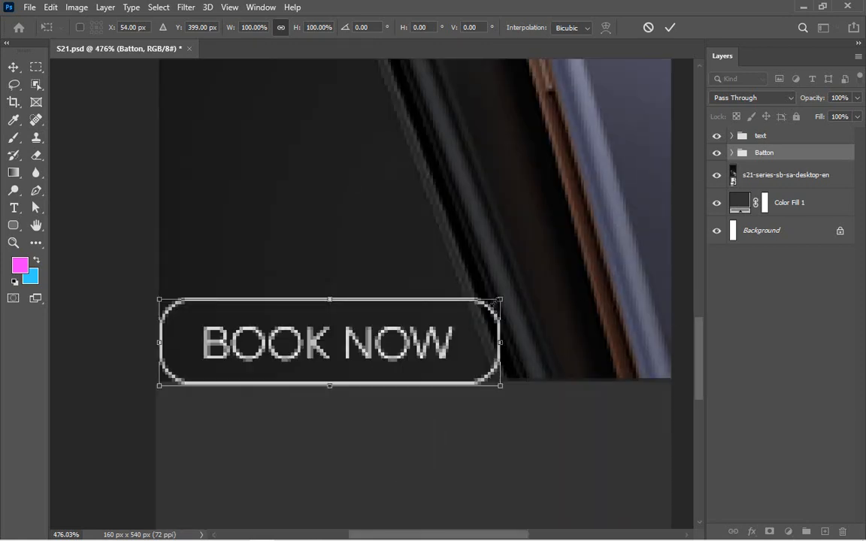
pyautogui.moveTo(499, 299); pyautogui.dragTo(472, 307)
pyautogui.moveTo(354, 344); pyautogui.dragTo(336, 313)
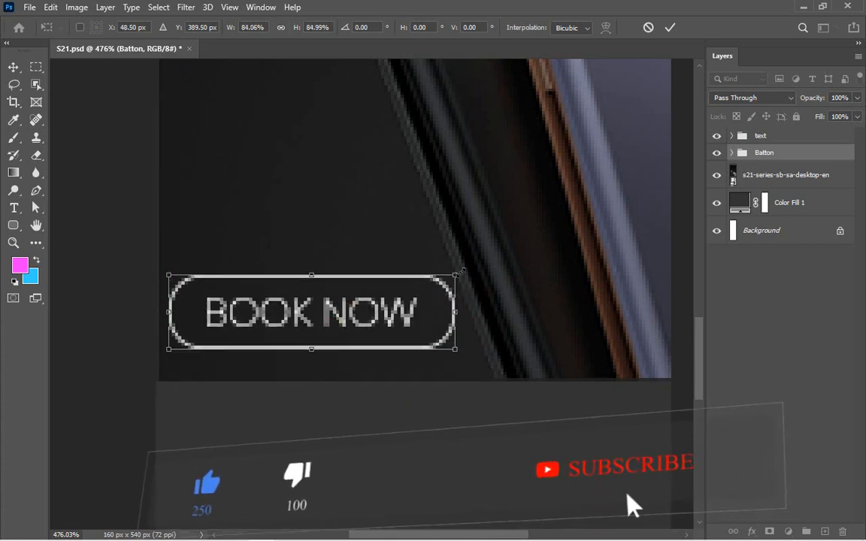
pyautogui.moveTo(456, 275); pyautogui.dragTo(430, 284)
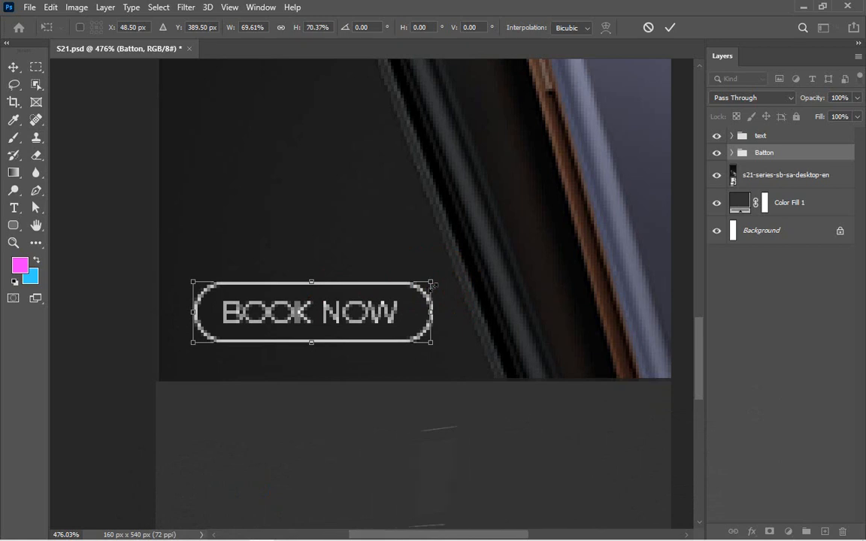
pyautogui.click(668, 31)
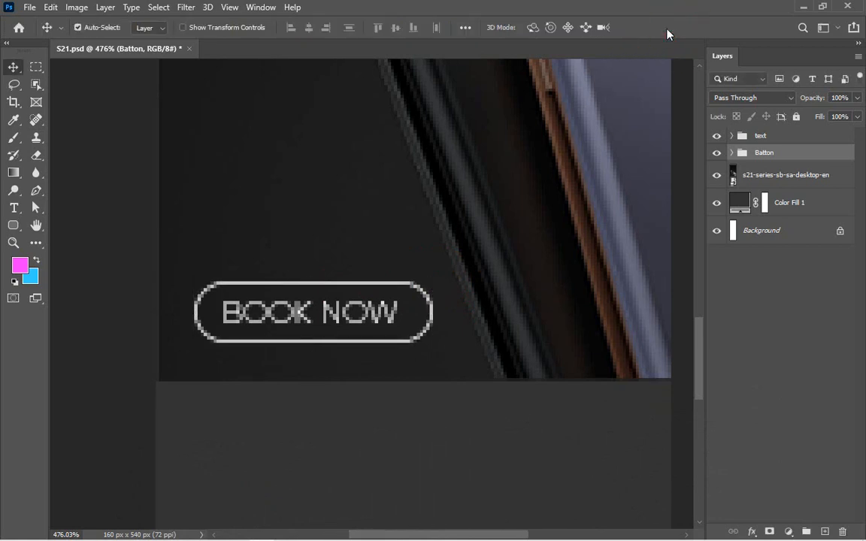
# Set the font size of the BOOK NOW text to 10 pt.
pyautogui.hotkey('ctrl', '0')
pyautogui.moveTo(304, 328); pyautogui.dragTo(412, 460)
pyautogui.doubleClick(299, 284)
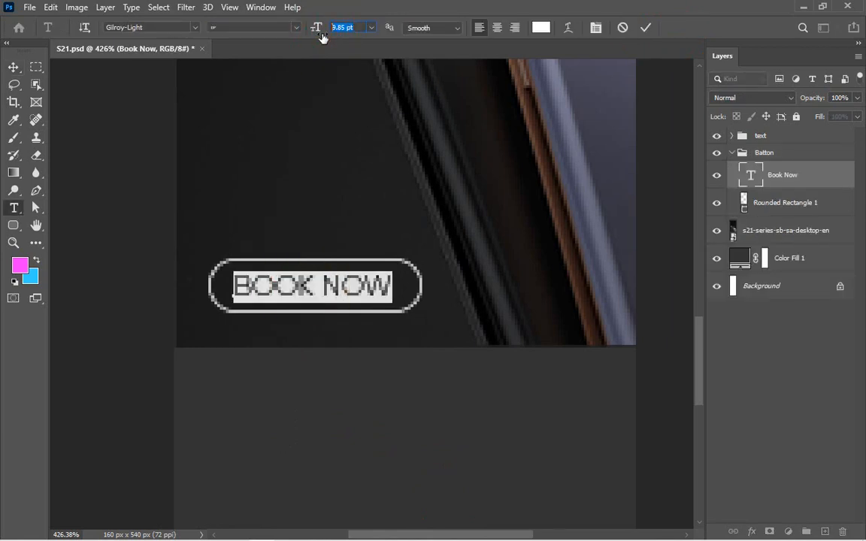
pyautogui.write('10')
pyautogui.press('Return')
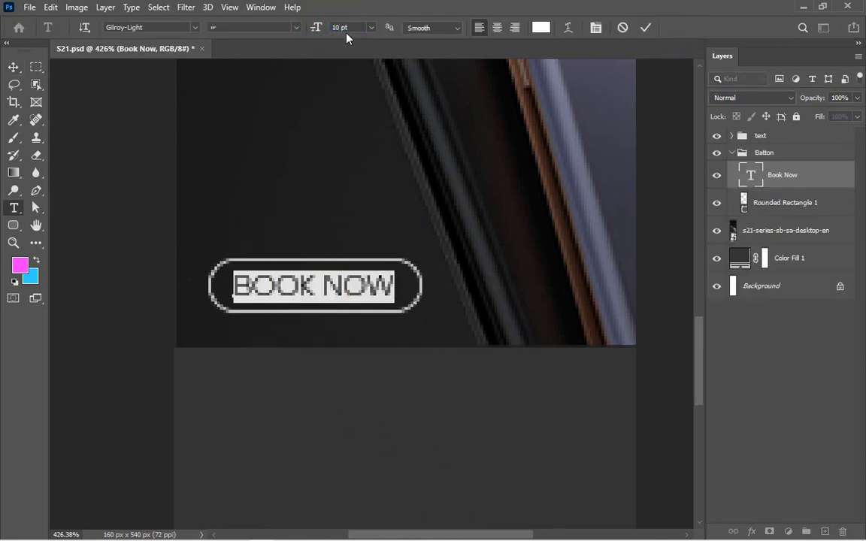
pyautogui.click(644, 28)
pyautogui.hotkey('ctrl', '0')
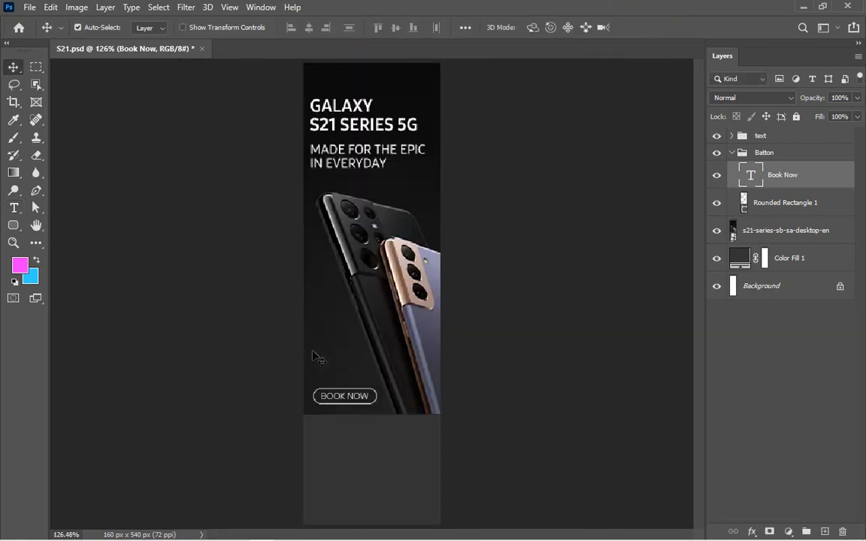
# Shift the Book Now text and Rounded Rectangle 1 together about 3 px up and left, and scale them down slightly.
pyautogui.hotkey('ctrl', 'space')
pyautogui.moveTo(202, 326); pyautogui.dragTo(416, 458)
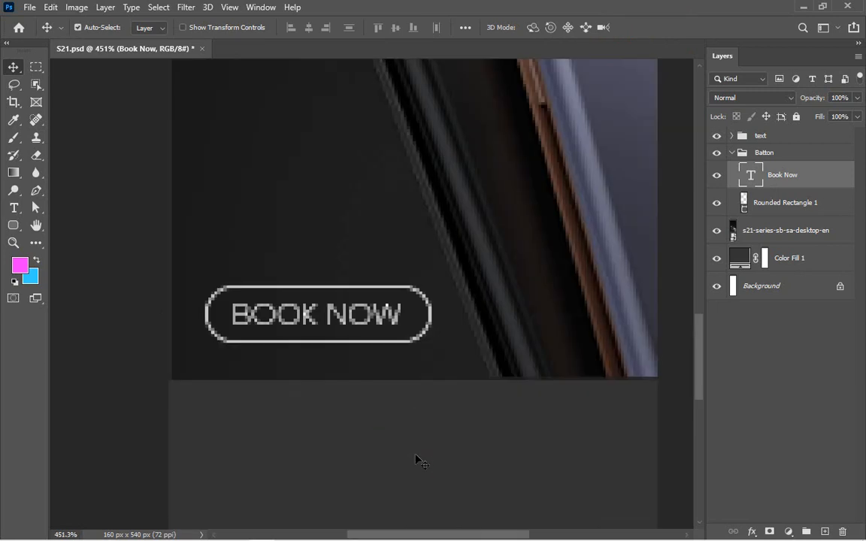
pyautogui.hotkey('ctrl', '-')
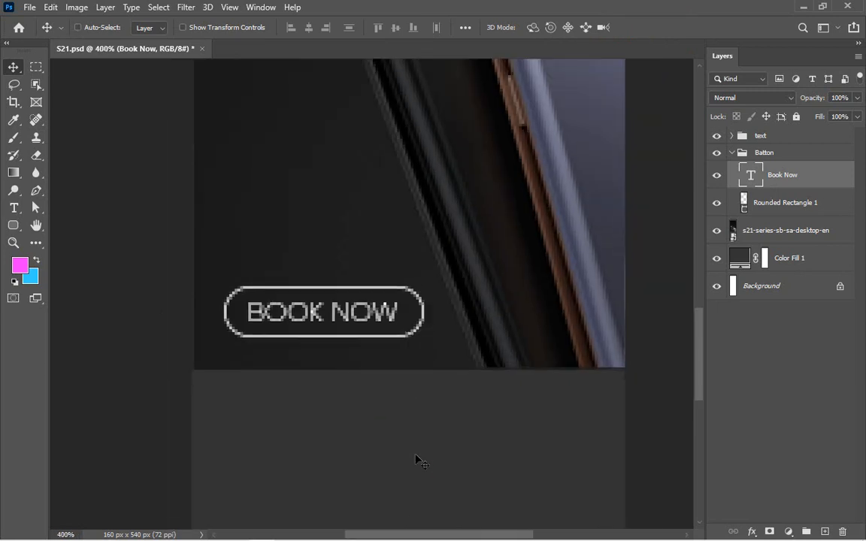
pyautogui.hotkey('ctrl', 't')
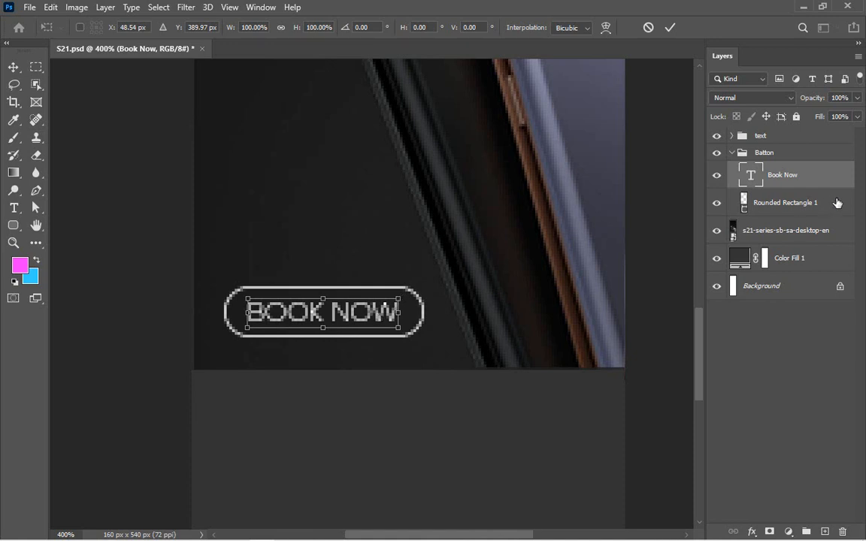
pyautogui.click(801, 207)
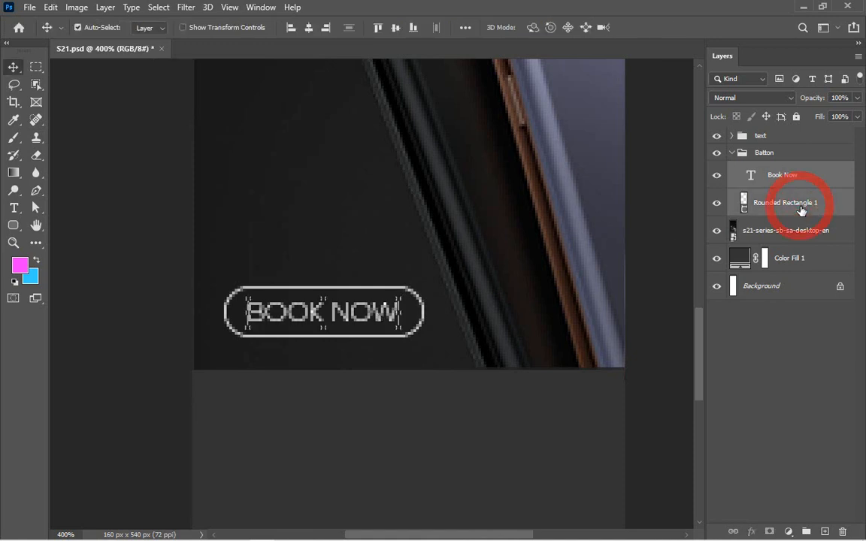
pyautogui.hotkey('ctrl', 't')
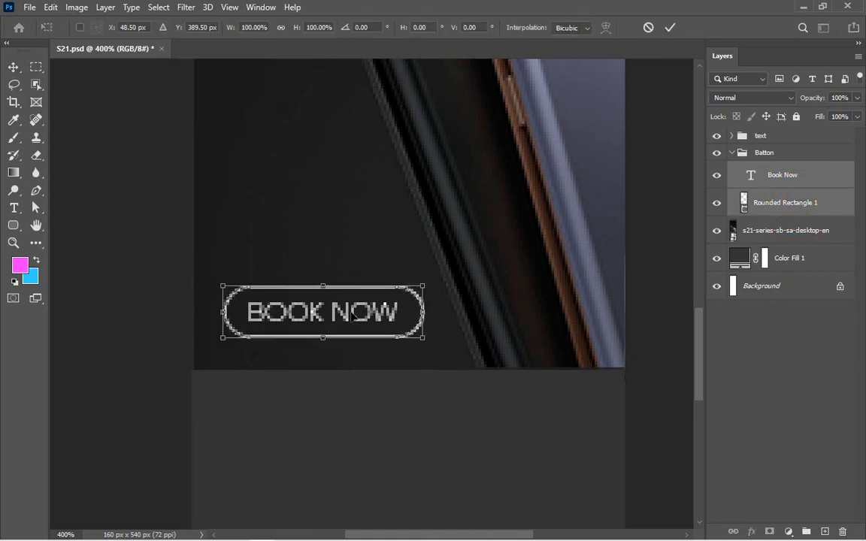
pyautogui.moveTo(351, 315); pyautogui.dragTo(343, 307)
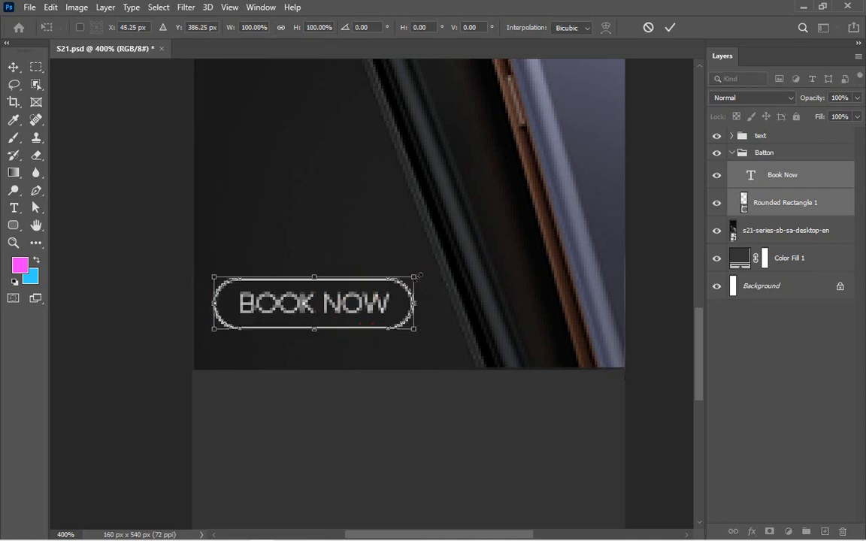
pyautogui.moveTo(416, 278); pyautogui.dragTo(410, 281)
pyautogui.click(670, 28)
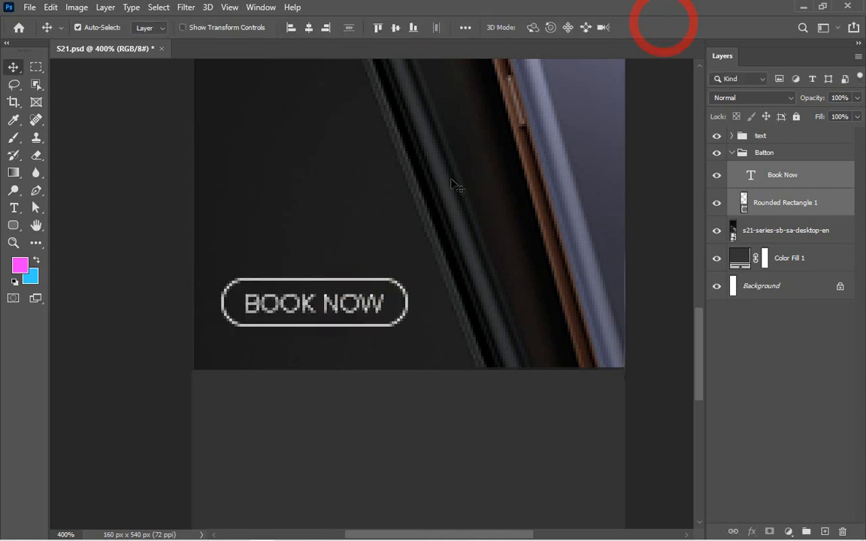
# Set the font size of the scaled BOOK NOW text to 9 pt.
pyautogui.click(358, 306)
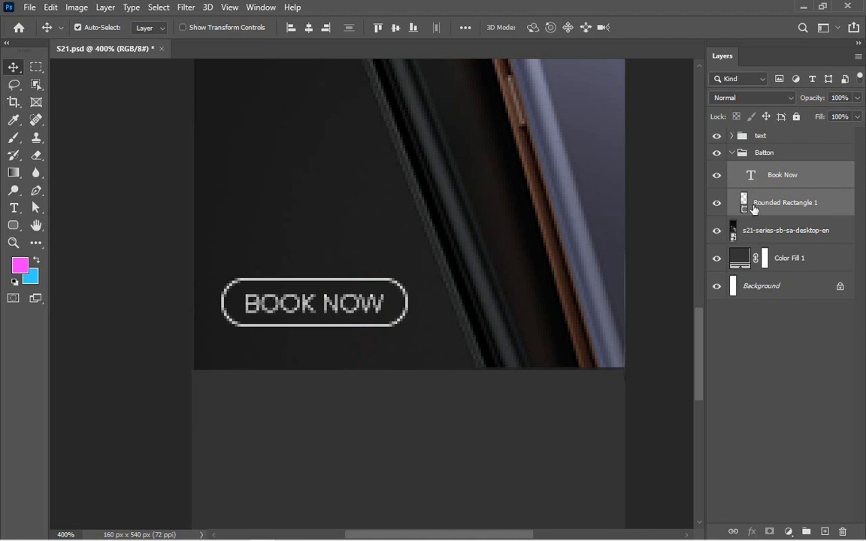
pyautogui.click(756, 203)
pyautogui.doubleClick(749, 175)
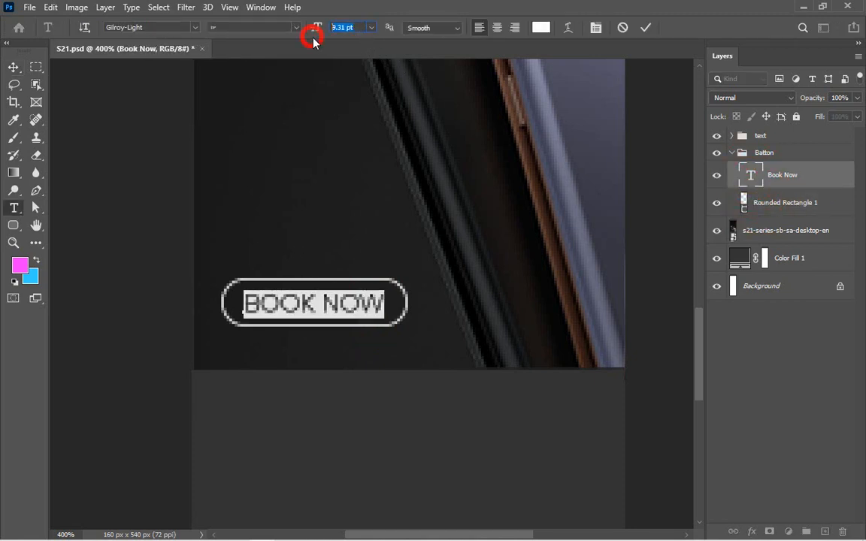
pyautogui.write('9')
pyautogui.press('Return')
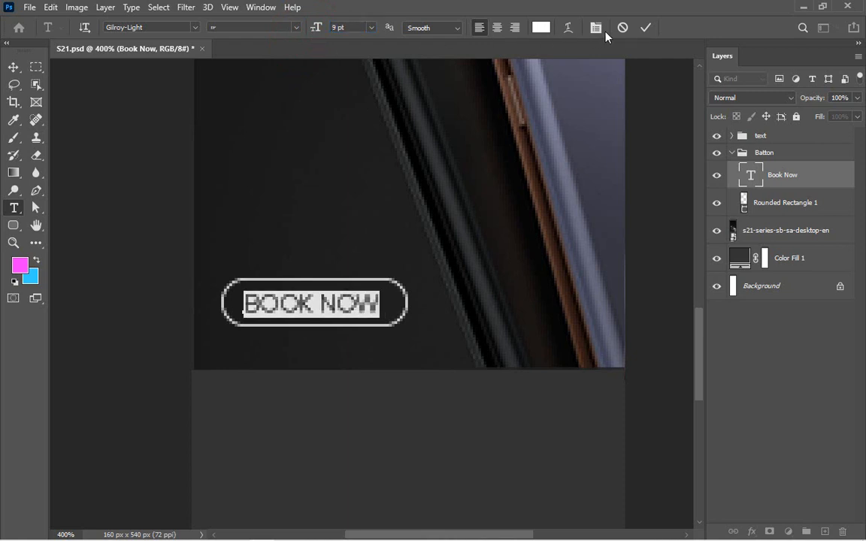
pyautogui.click(640, 30)
pyautogui.press('v')
# Align the 9 pt BOOK NOW text and its rounded rectangle on their horizontal and vertical centers.
pyautogui.keyDown('shift'); pyautogui.click(740, 201); pyautogui.keyUp('shift')
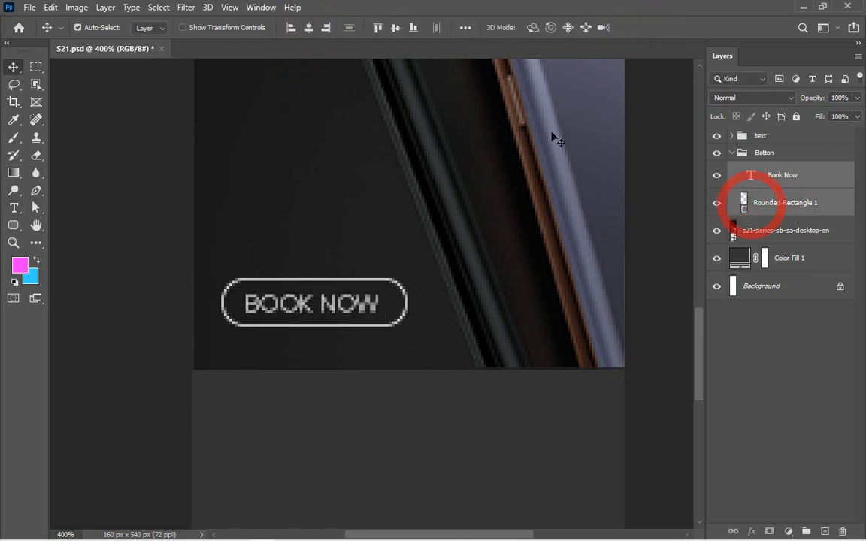
pyautogui.click(309, 28)
pyautogui.click(396, 27)
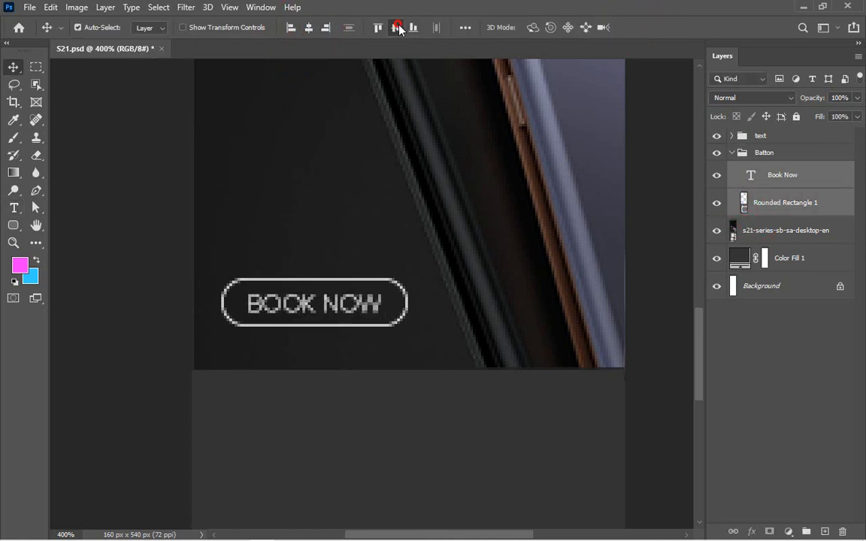
# Check the button's placement against the whole banner and save the S21.psd document.
pyautogui.hotkey('ctrl', '0')
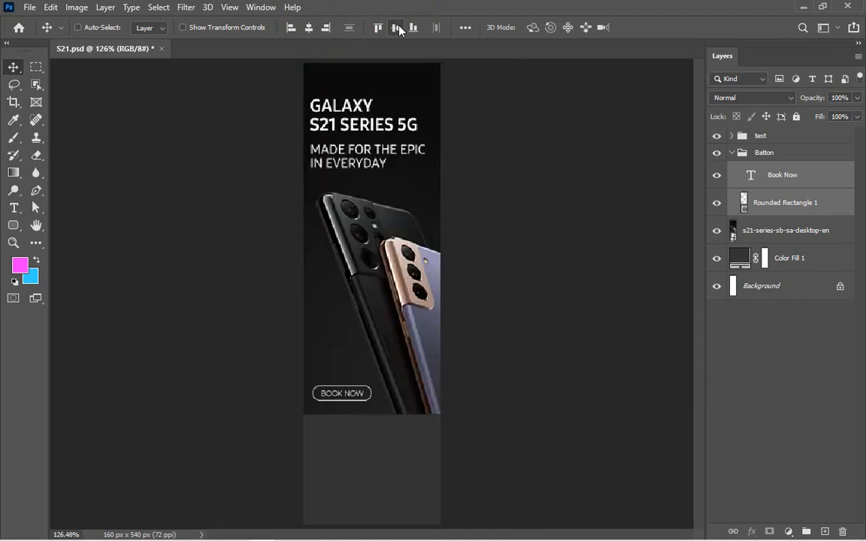
pyautogui.hotkey('ctrl', 'space')
pyautogui.moveTo(170, 313); pyautogui.dragTo(526, 491)
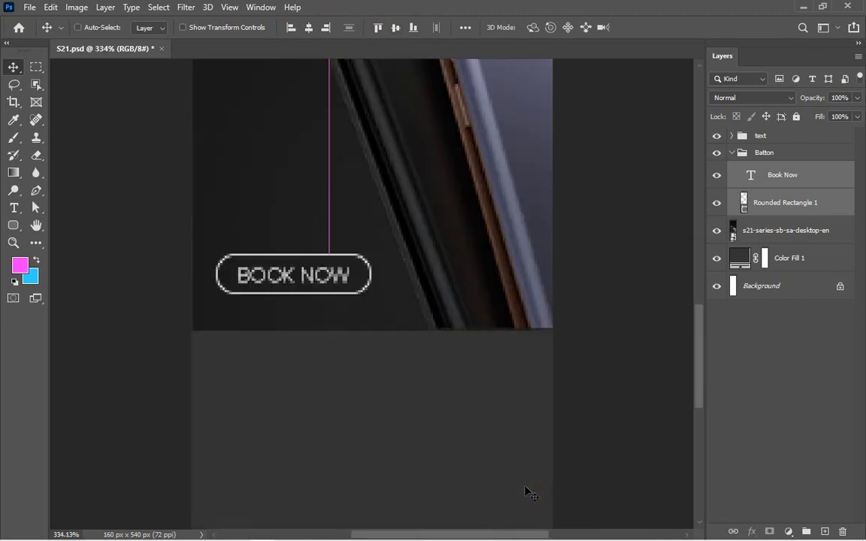
pyautogui.hotkey('ctrl', '0')
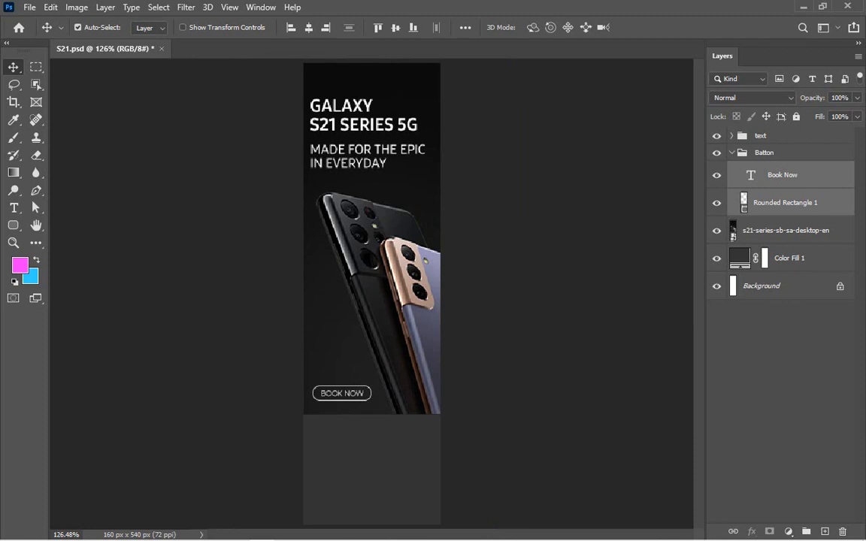
pyautogui.press('ctrl')
pyautogui.press('ctrl')
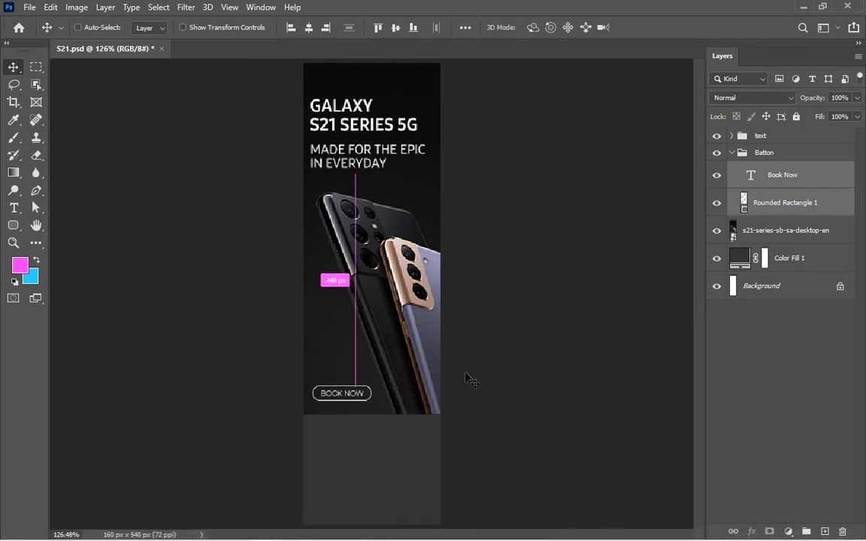
pyautogui.hotkey('ctrl', 's')
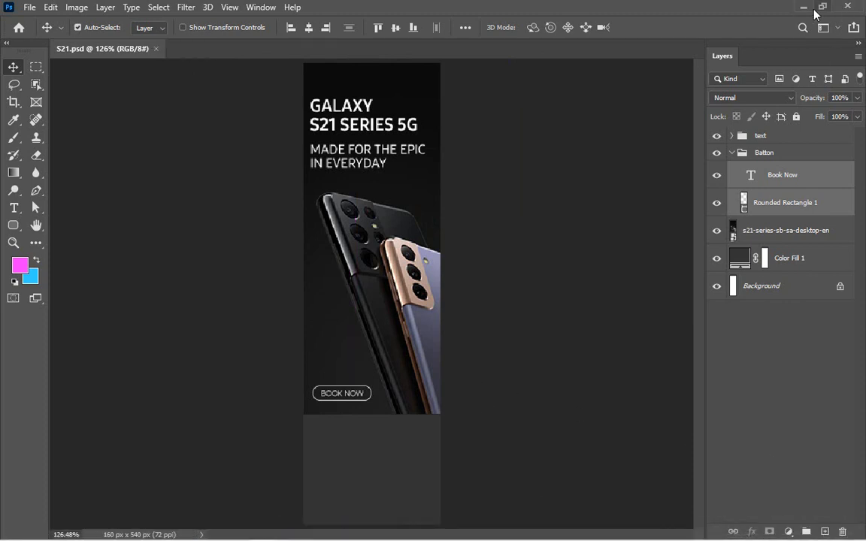
# Switch to File Explorer and place the Logo-Samsung image from the Today Banner Video folder into the banner.
pyautogui.click(803, 7)
pyautogui.rightClick(406, 362)
pyautogui.doubleClick(226, 175)
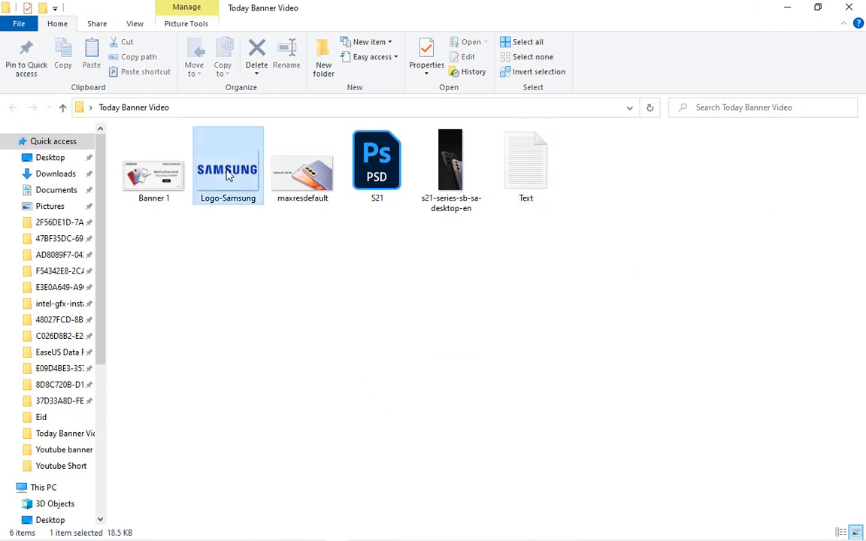
pyautogui.rightClick(495, 200)
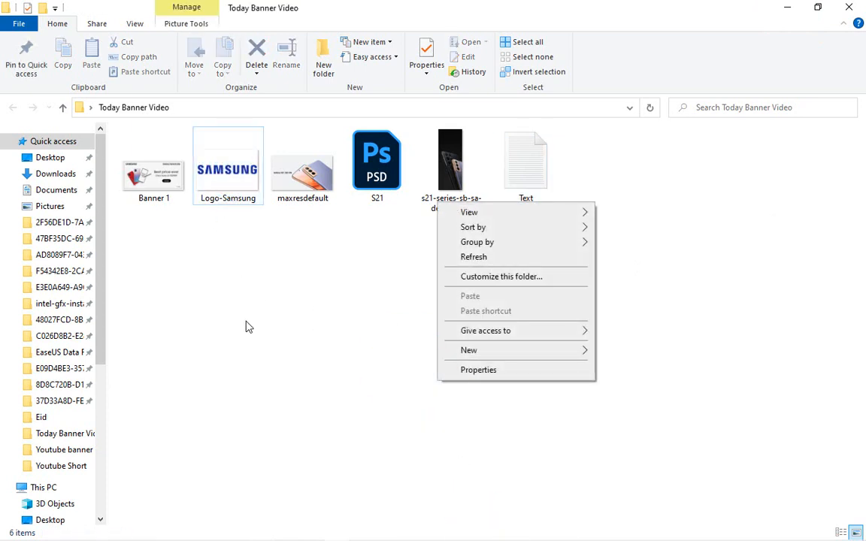
pyautogui.click(242, 327)
pyautogui.moveTo(228, 177); pyautogui.dragTo(358, 305)
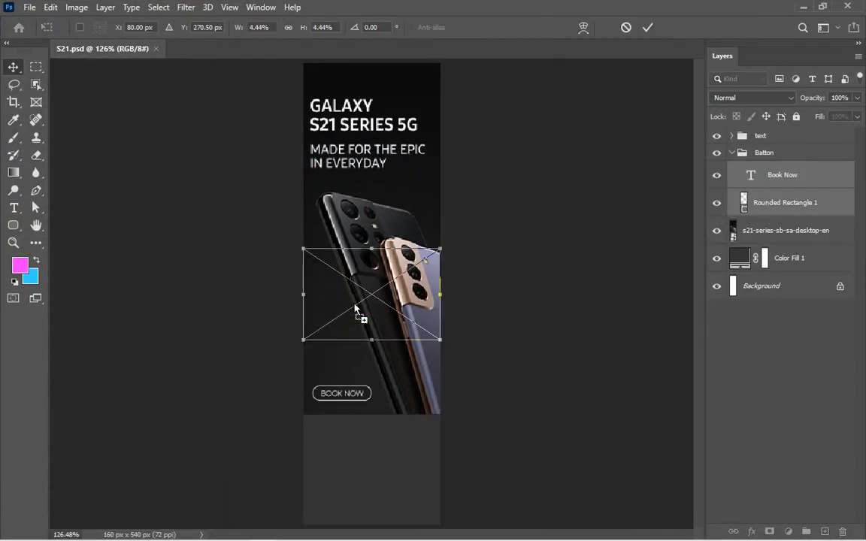
# Shrink the placed Samsung logo and position it beside the word GALAXY near the banner's right edge.
pyautogui.moveTo(444, 246); pyautogui.dragTo(380, 442)
pyautogui.moveTo(404, 268); pyautogui.dragTo(442, 80)
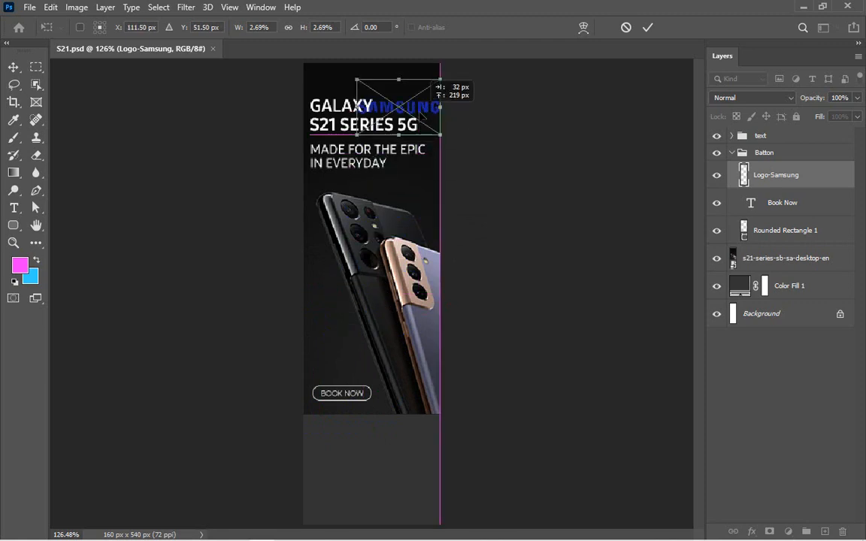
pyautogui.hotkey('ctrl', '-')
pyautogui.hotkey('ctrl', '-')
pyautogui.moveTo(290, 141); pyautogui.dragTo(573, 142)
pyautogui.moveTo(629, 121); pyautogui.dragTo(590, 136)
pyautogui.click(647, 27)
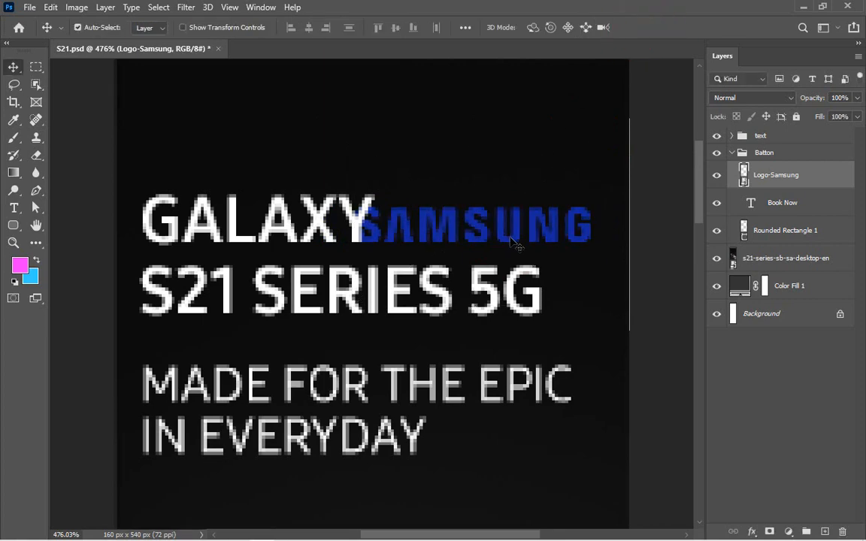
# Move the Logo-Samsung layer out of the Batton group to the top of the layer stack.
pyautogui.moveTo(501, 200); pyautogui.dragTo(444, 120)
pyautogui.hotkey('ctrl', 'z')
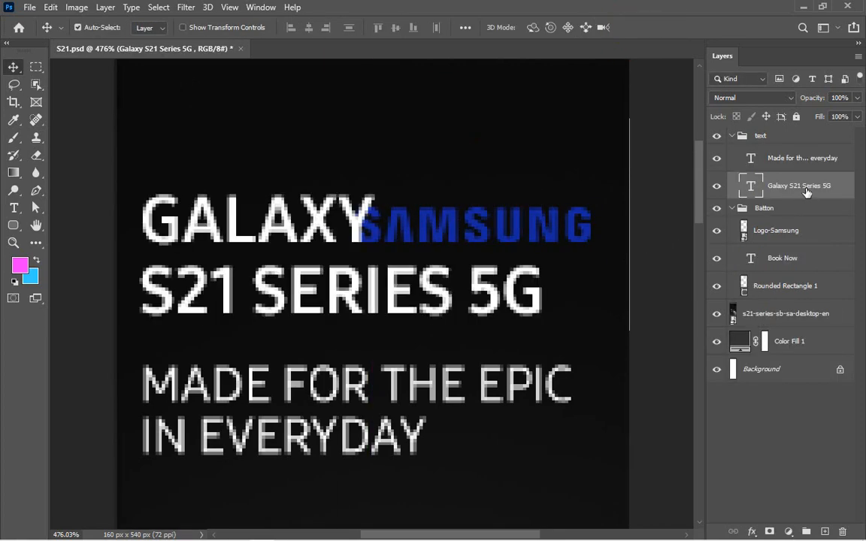
pyautogui.click(792, 237)
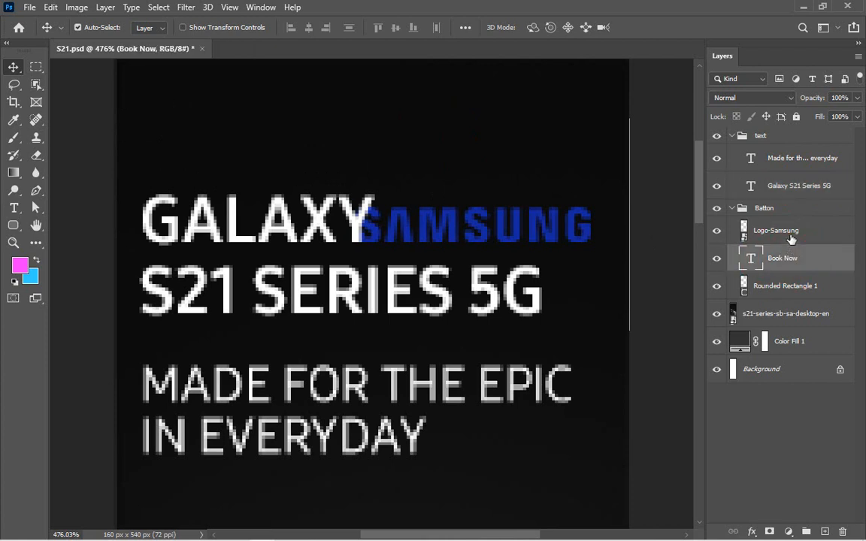
pyautogui.click(718, 235)
pyautogui.moveTo(718, 235); pyautogui.dragTo(782, 131)
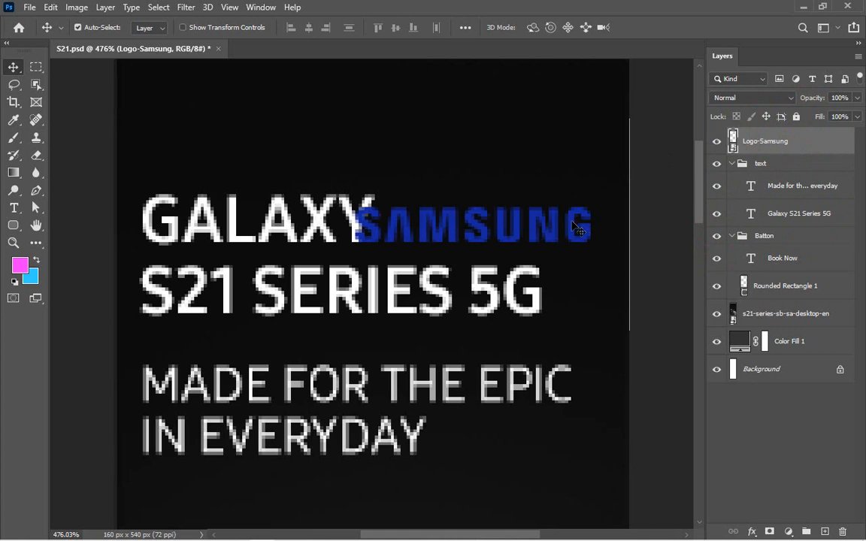
# Move the Samsung logo above the GALAXY headline and align its left edge with the MADE FOR THE EPIC tagline.
pyautogui.moveTo(578, 230); pyautogui.dragTo(559, 111)
pyautogui.hotkey('ctrl', '-')
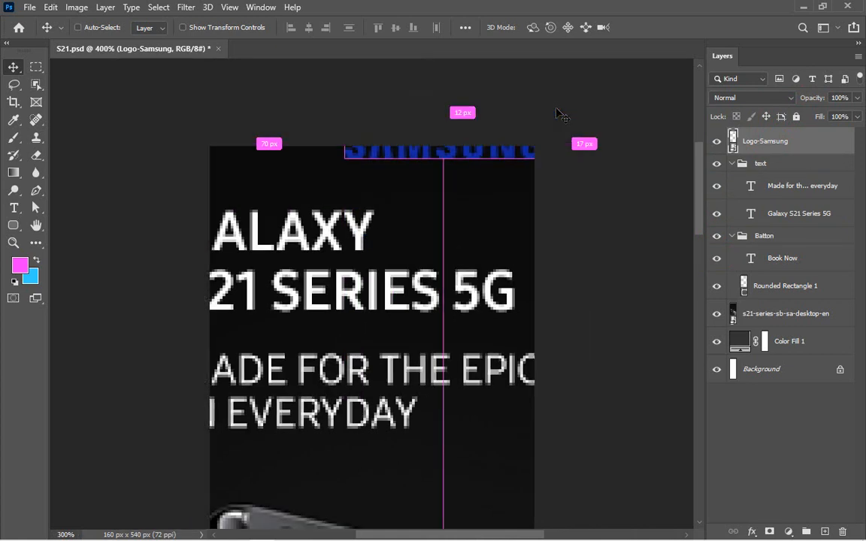
pyautogui.hotkey('ctrl', '-')
pyautogui.moveTo(398, 190); pyautogui.dragTo(286, 198)
pyautogui.keyDown('shift'); pyautogui.click(771, 193); pyautogui.keyUp('shift')
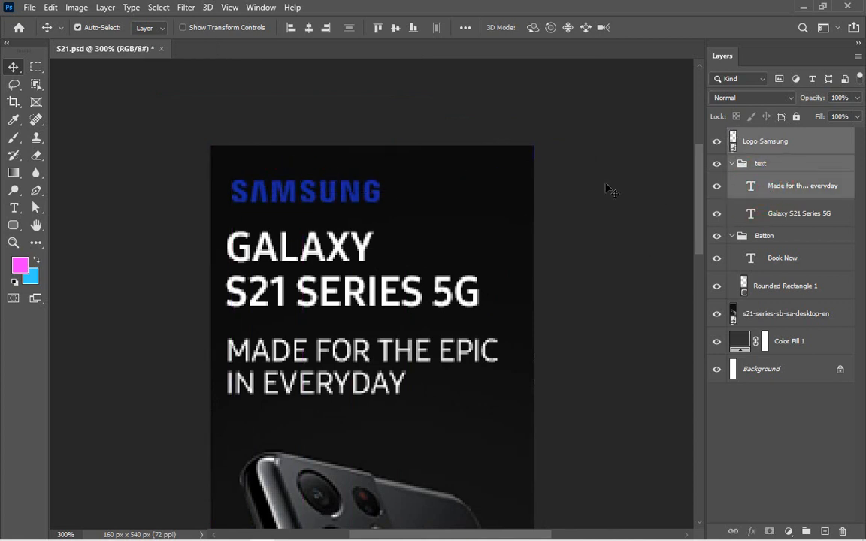
pyautogui.click(288, 29)
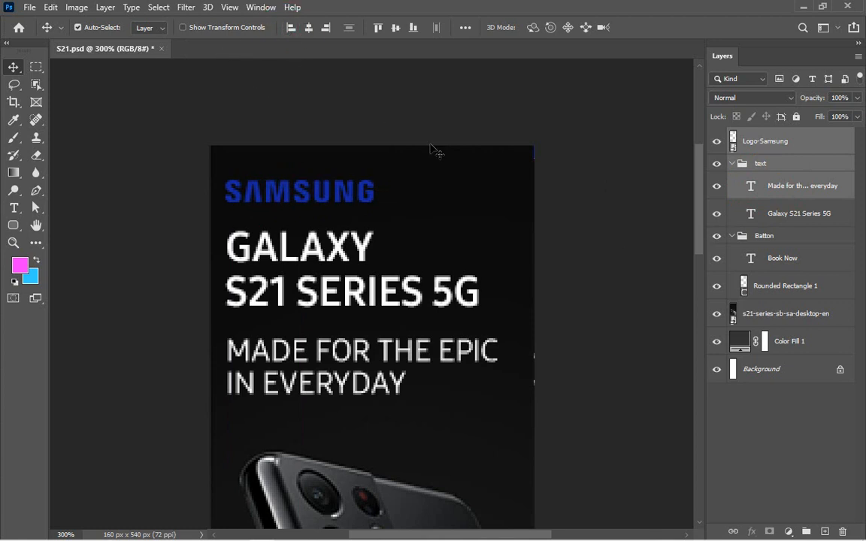
# Nudge the Samsung logo up 10 px toward the banner's upper edge.
pyautogui.click(763, 186)
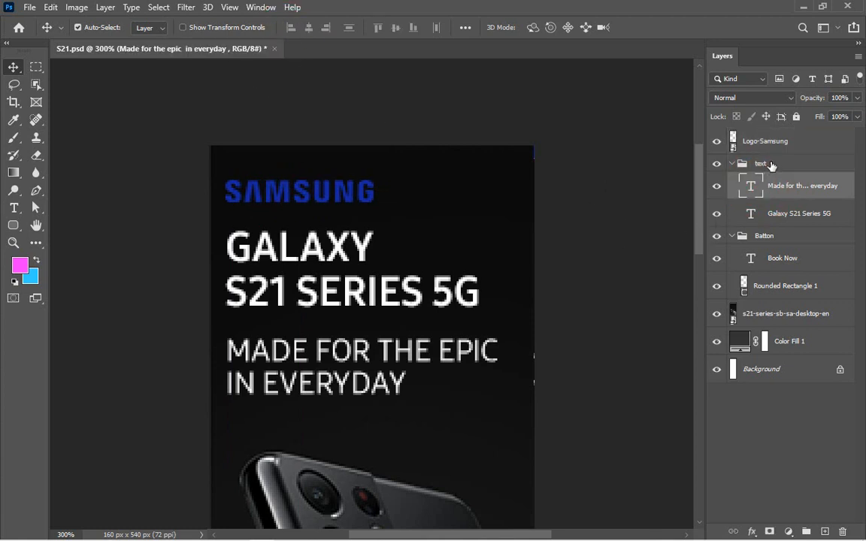
pyautogui.click(768, 164)
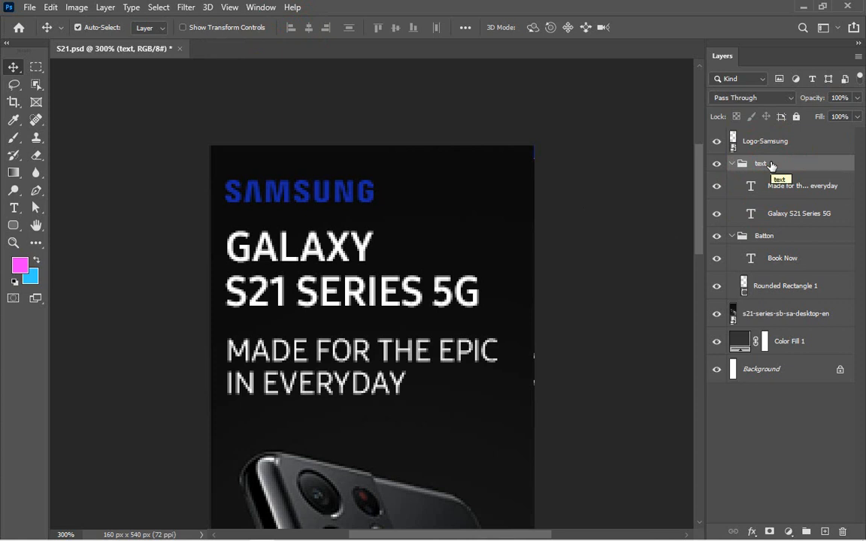
pyautogui.doubleClick(761, 164)
pyautogui.click(827, 173)
pyautogui.click(797, 150)
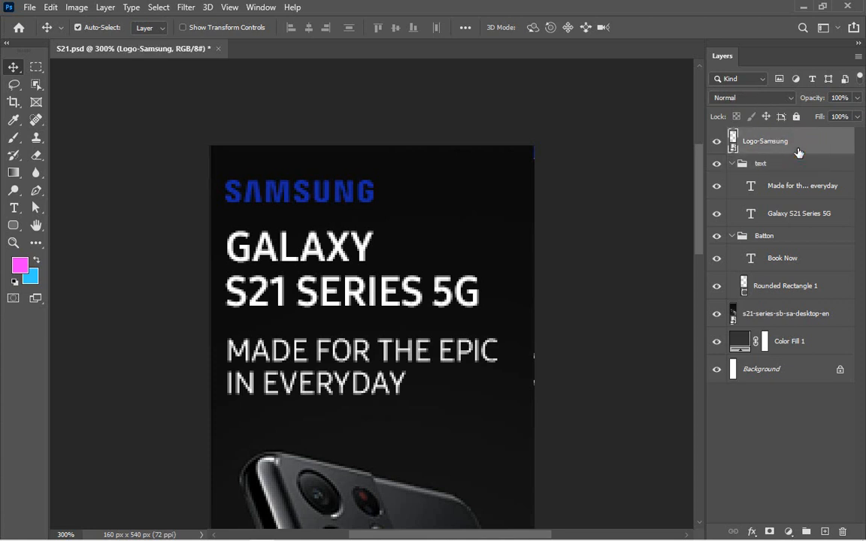
pyautogui.hotkey('shift', 'Up')
pyautogui.hotkey('shift', 'Up')
pyautogui.hotkey('shift', 'Down')
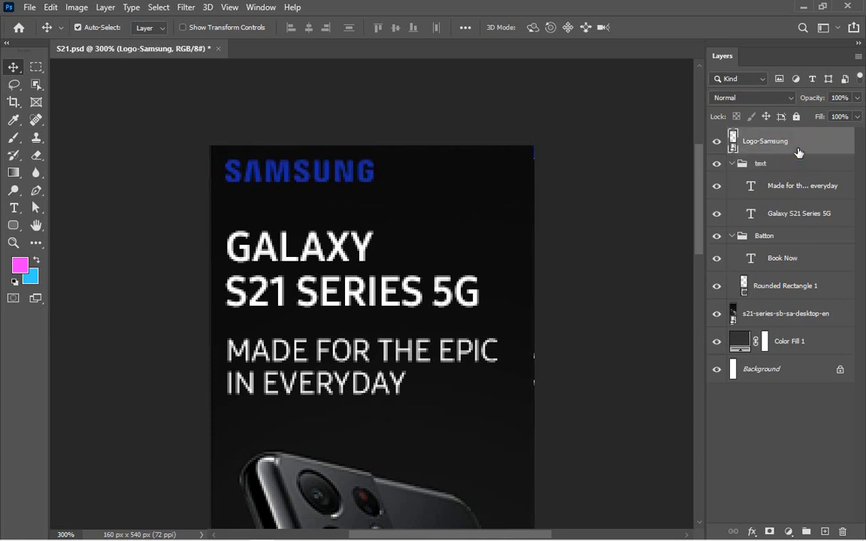
pyautogui.hotkey('ctrl', '0')
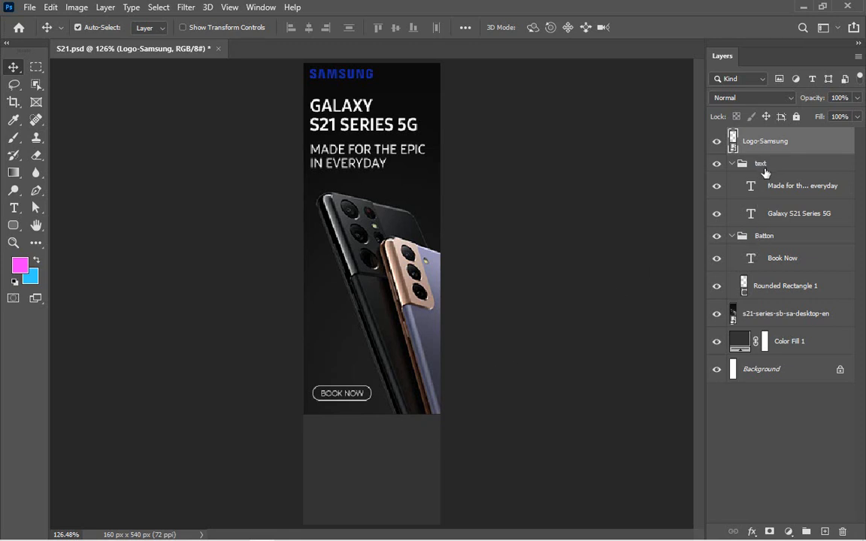
# Collapse the text group and check the s21-series-sb-sa-desktop-en phone image by hiding and showing it.
pyautogui.click(732, 164)
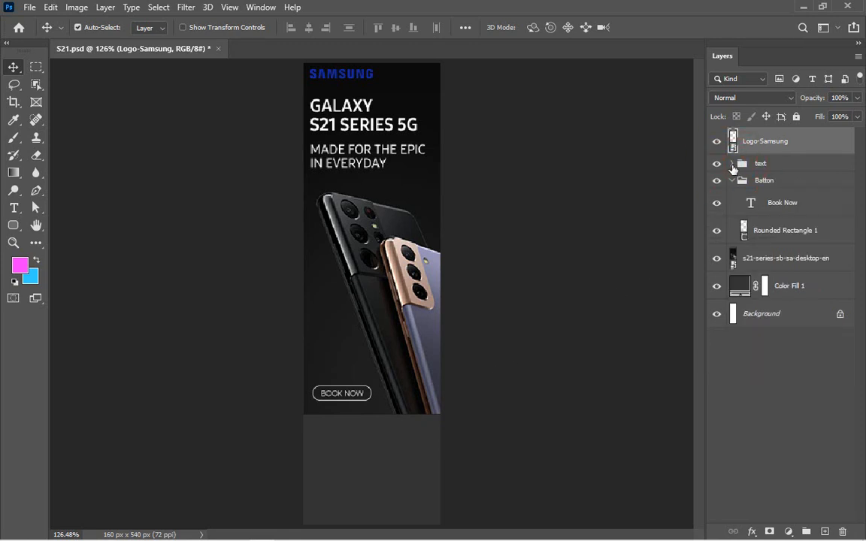
pyautogui.click(734, 214)
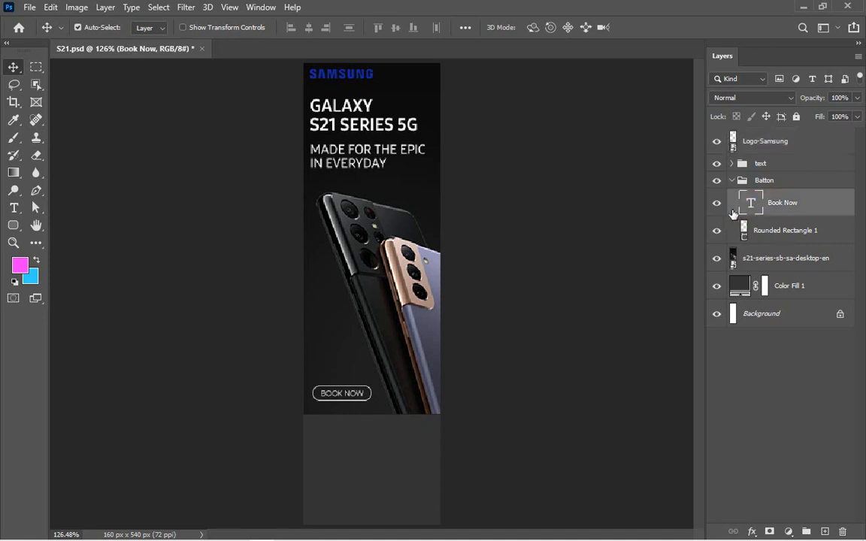
pyautogui.click(716, 204)
pyautogui.click(760, 238)
pyautogui.click(715, 260)
pyautogui.click(715, 260)
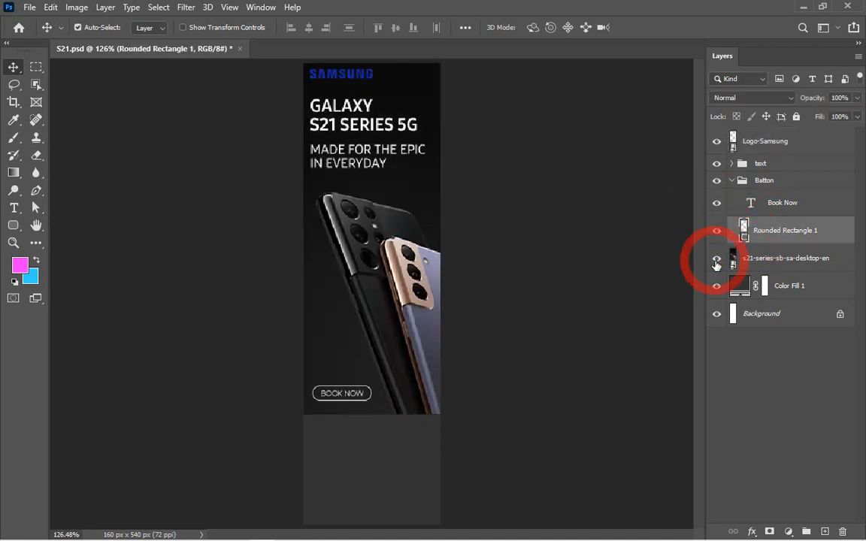
pyautogui.hotkey('ctrl', '1')
pyautogui.hotkey('ctrl', 't')
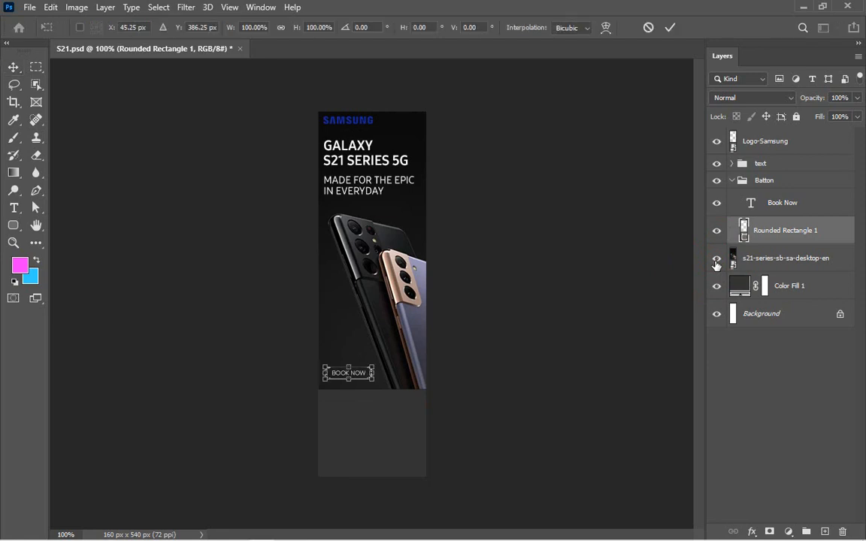
pyautogui.click(752, 259)
pyautogui.click(716, 259)
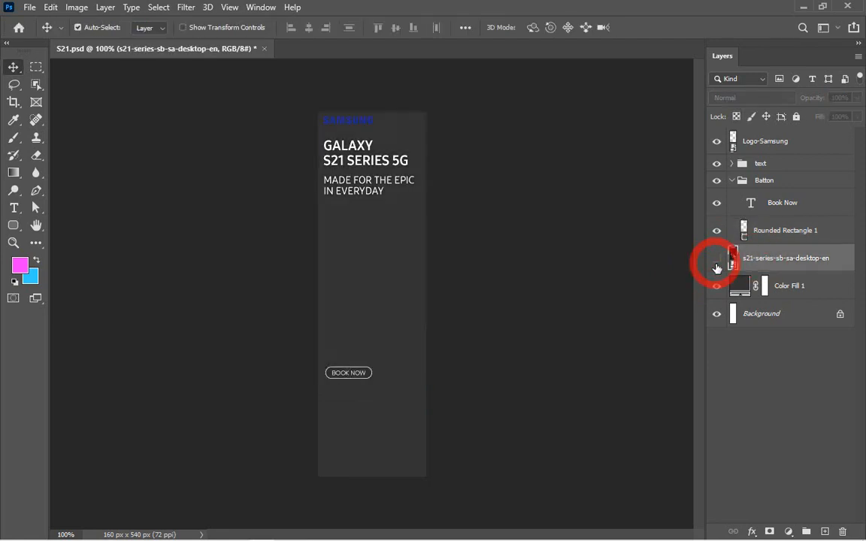
pyautogui.click(717, 259)
# Try shifting the phone image 3 px left in Free Transform, and return it to X 80 px.
pyautogui.hotkey('ctrl', 't')
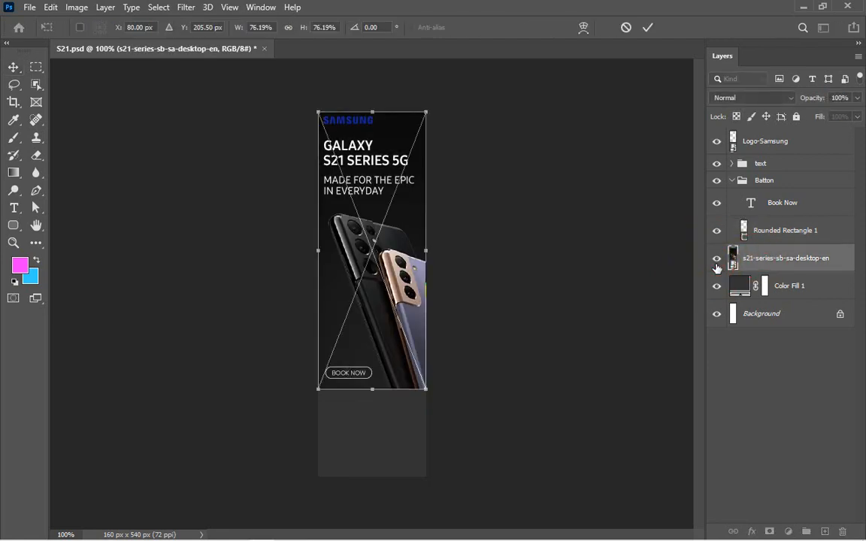
pyautogui.press('Right')
pyautogui.press('Left')
pyautogui.press('Left')
pyautogui.press('Left')
pyautogui.press('Left')
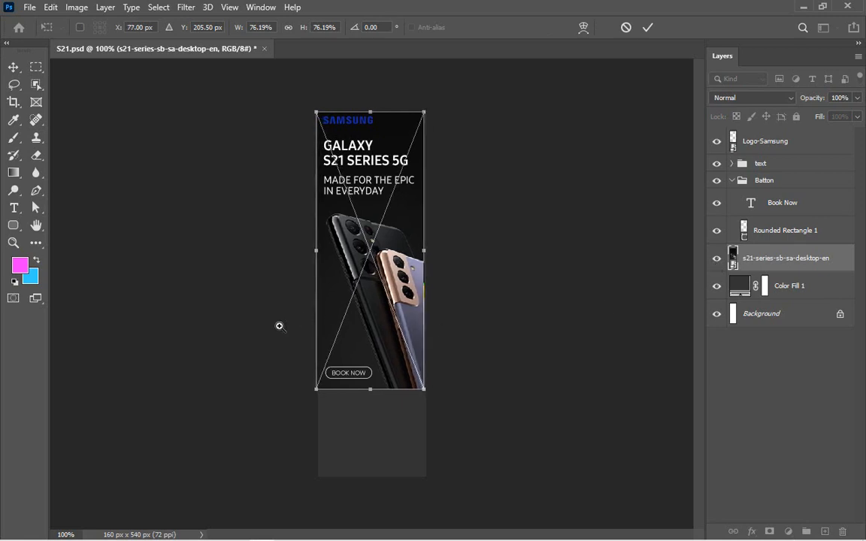
pyautogui.moveTo(314, 329); pyautogui.dragTo(368, 393)
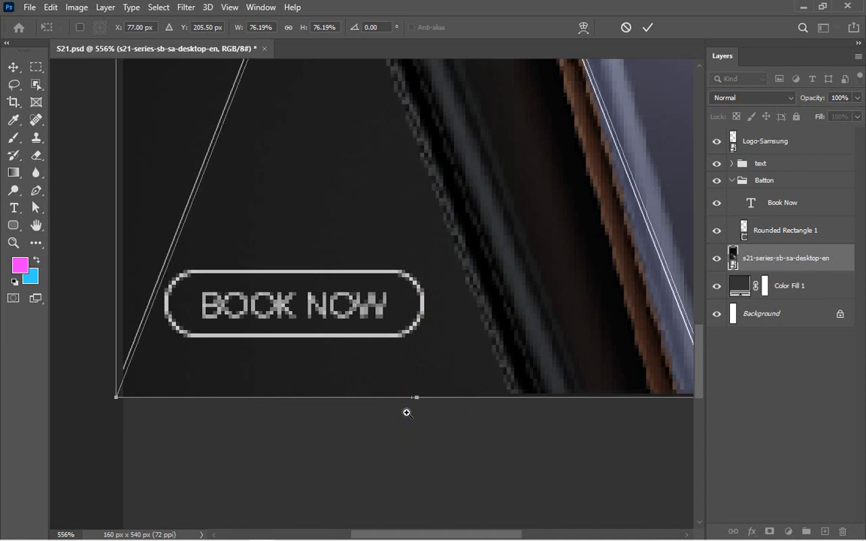
pyautogui.press('Right')
pyautogui.hotkey('ctrl', '-')
pyautogui.hotkey('ctrl', '-')
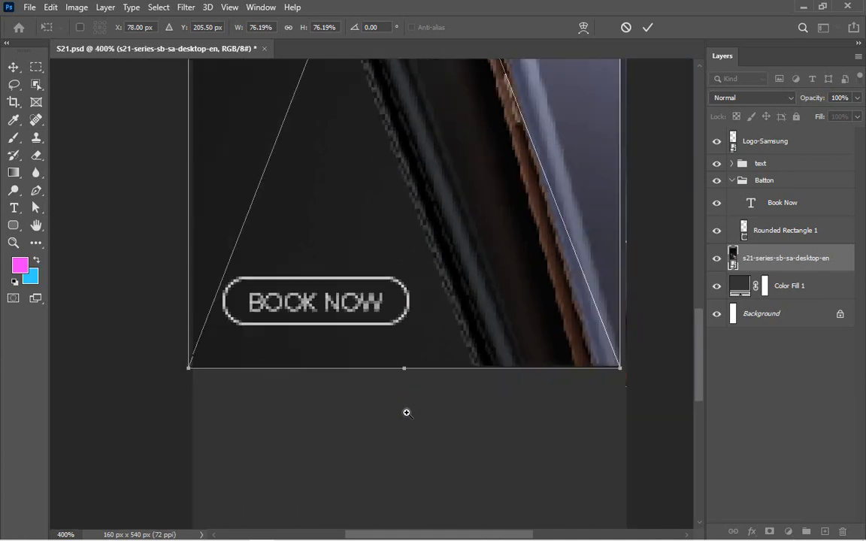
pyautogui.moveTo(565, 325); pyautogui.dragTo(697, 411)
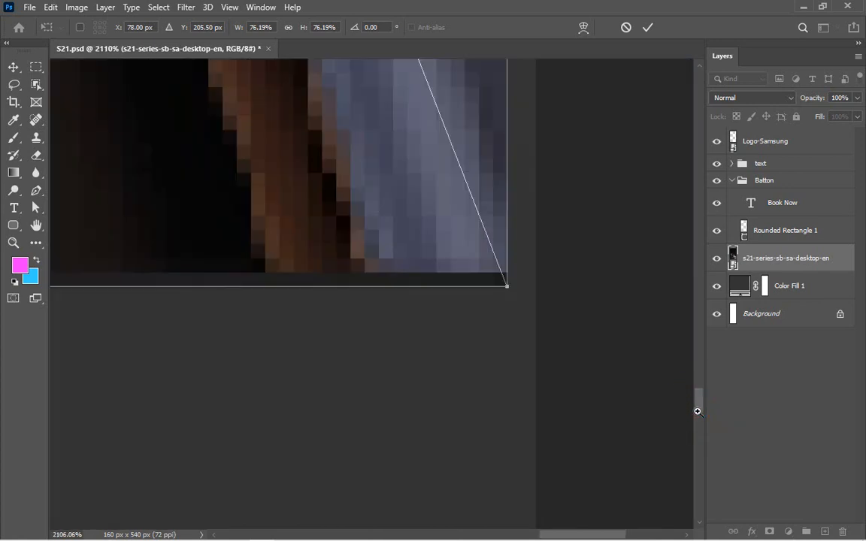
pyautogui.press('Right')
pyautogui.press('Right')
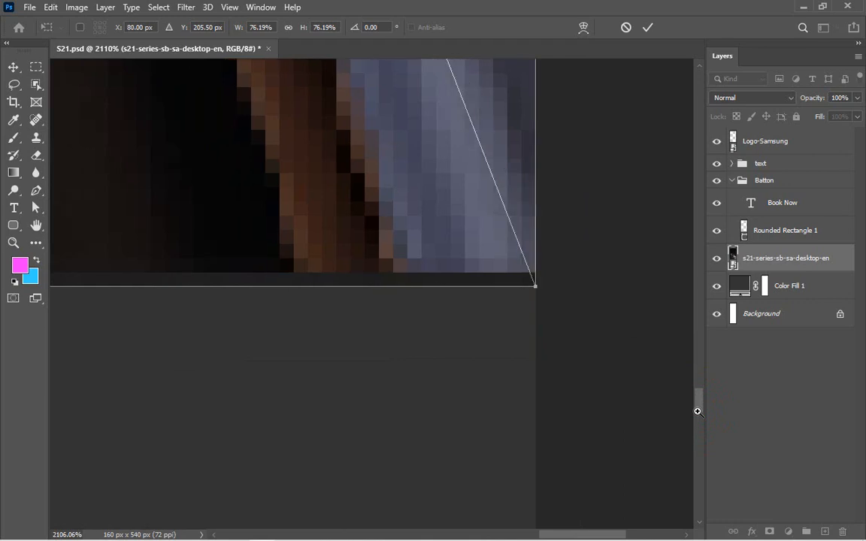
# Stretch the phone image slightly beyond the banner's left edge, to 76.67% width and 76.11% height.
pyautogui.hotkey('ctrl', '0')
pyautogui.click(355, 438)
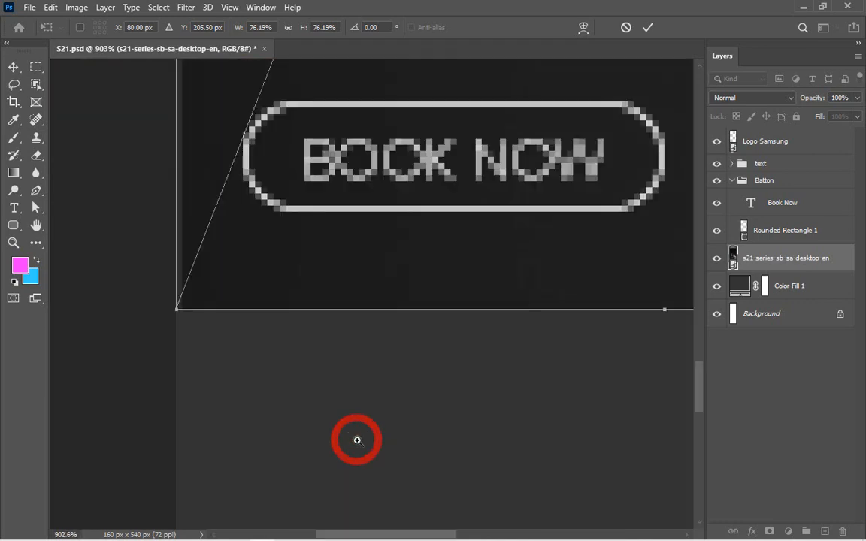
pyautogui.moveTo(172, 313); pyautogui.dragTo(171, 309)
pyautogui.hotkey('ctrl', '-')
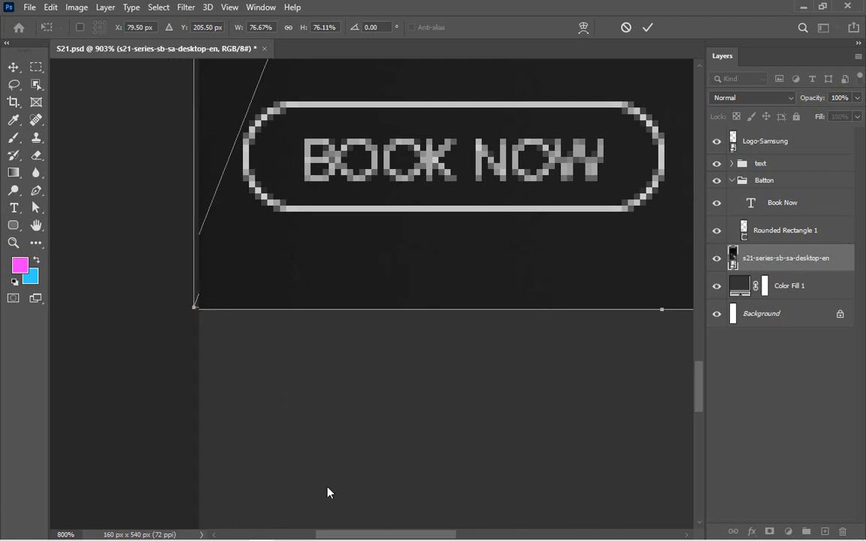
pyautogui.press('Right')
pyautogui.press('Left')
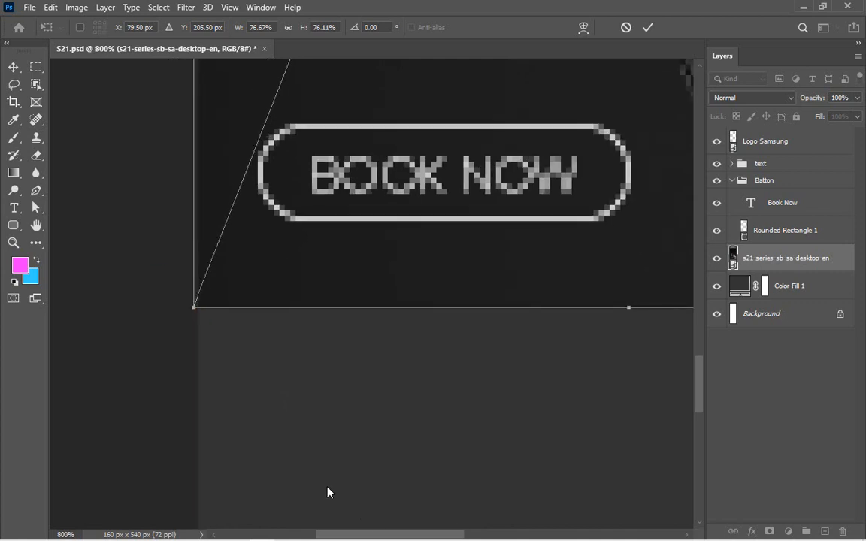
# Inspect the phone image's lower corner, shift the image up to Y 204.50 px and apply the transform.
pyautogui.hotkey('ctrl', '-')
pyautogui.hotkey('ctrl', '-')
pyautogui.hotkey('ctrl', '-')
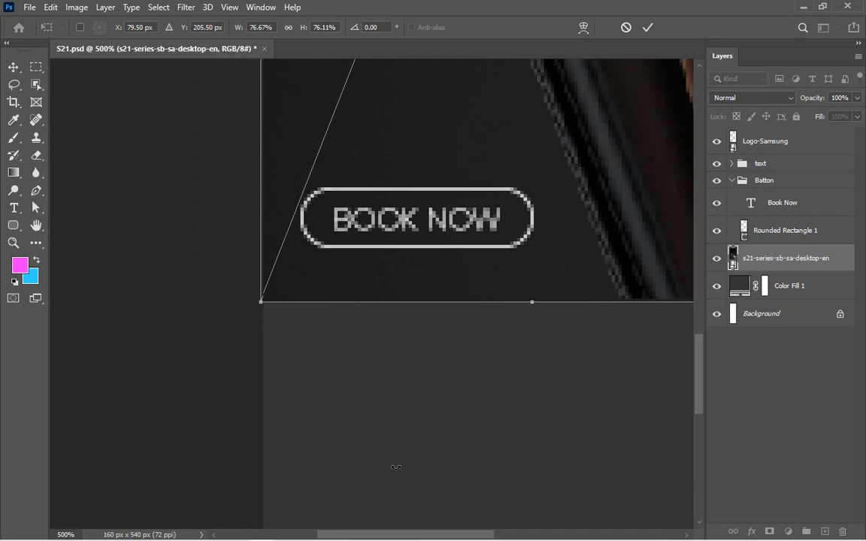
pyautogui.hotkey('ctrl', '0')
pyautogui.moveTo(423, 403); pyautogui.dragTo(504, 441)
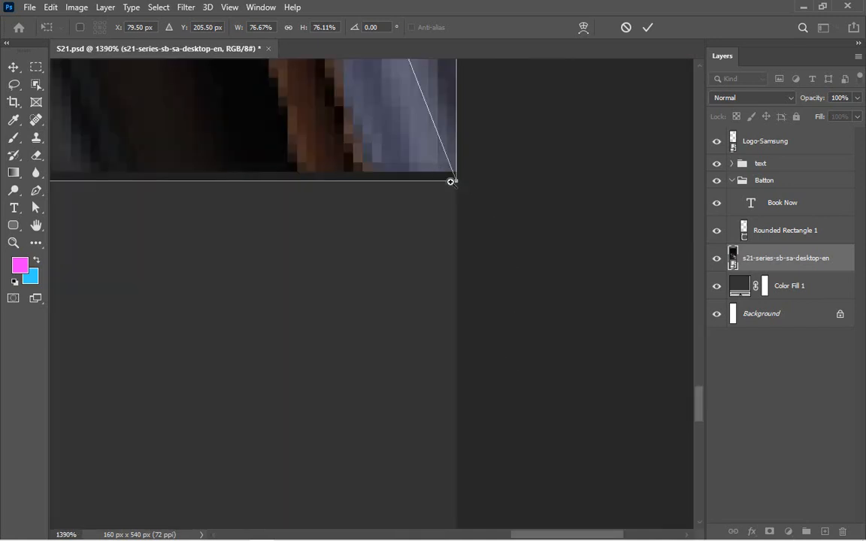
pyautogui.moveTo(450, 181); pyautogui.dragTo(506, 218)
pyautogui.hotkey('ctrl', '0')
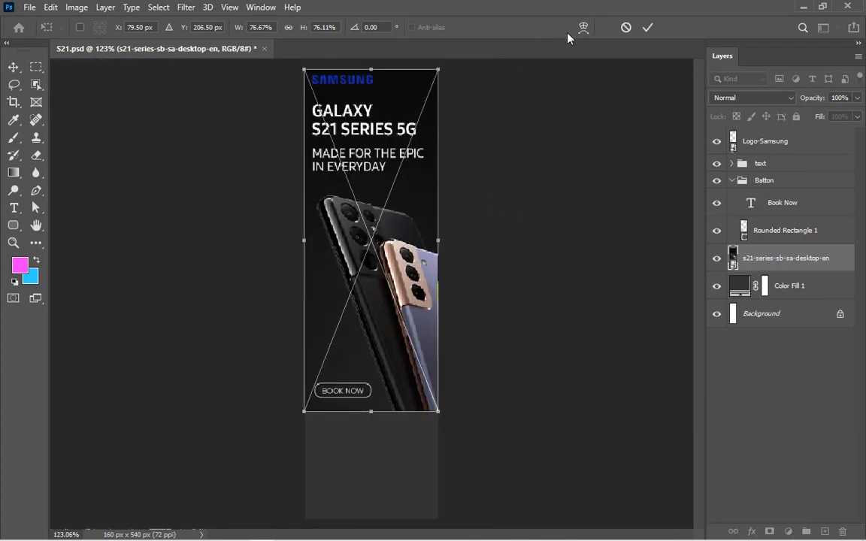
pyautogui.press('Up')
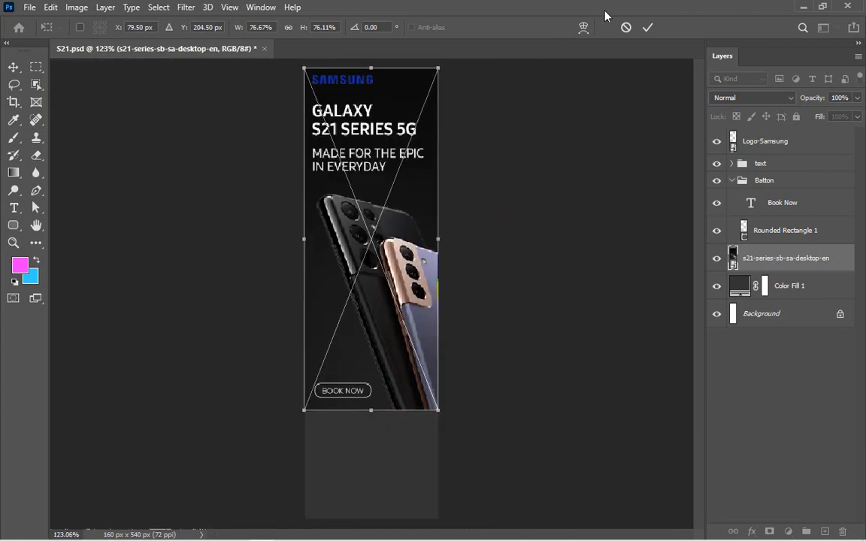
pyautogui.click(645, 28)
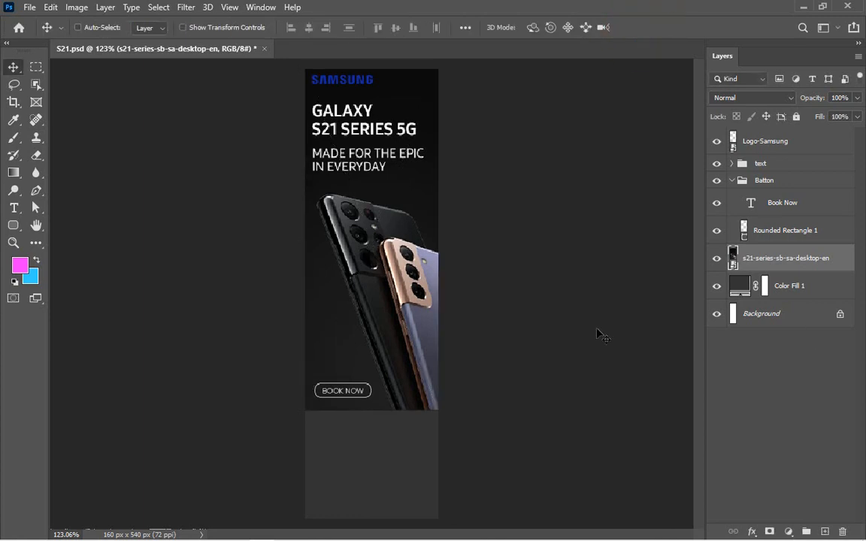
pyautogui.hotkey('ctrl', '1')
pyautogui.hotkey('ctrl', '0')
# Apply a white (ffffff) Color Overlay at 100% opacity to the Logo-Samsung layer.
pyautogui.click(835, 141)
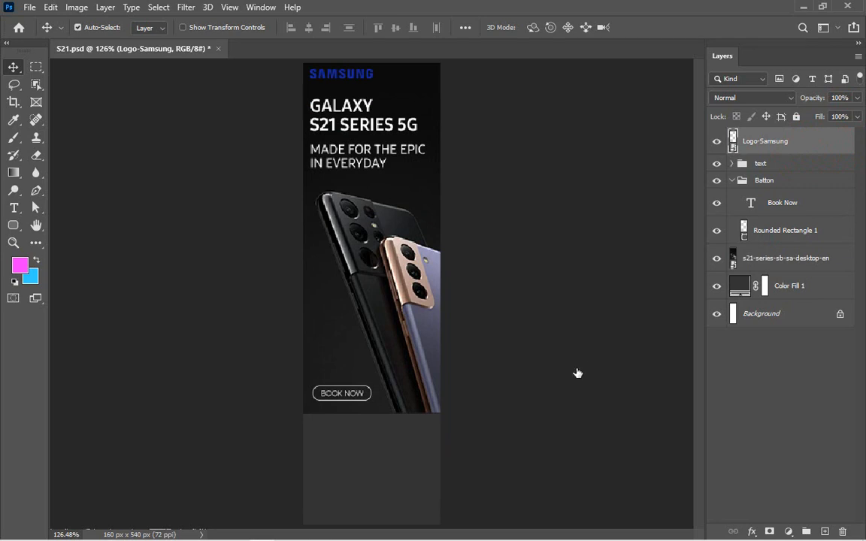
pyautogui.doubleClick(812, 150)
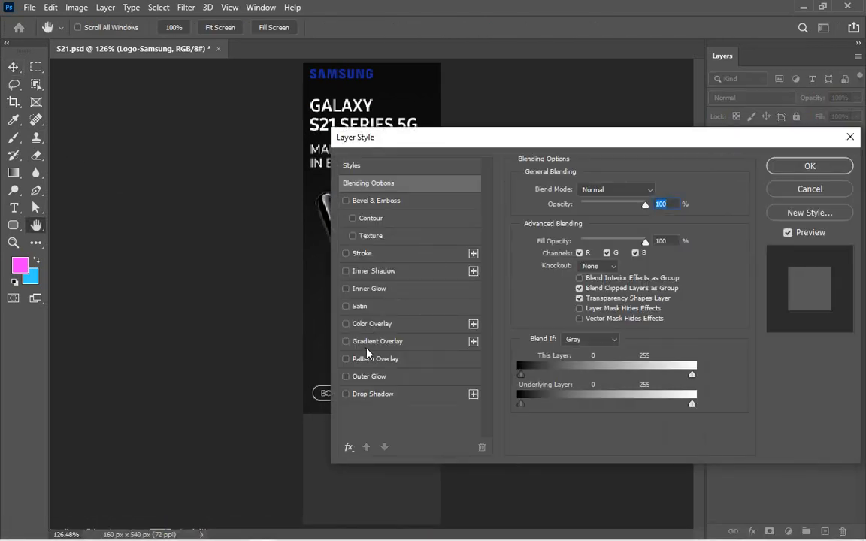
pyautogui.click(375, 323)
pyautogui.click(658, 192)
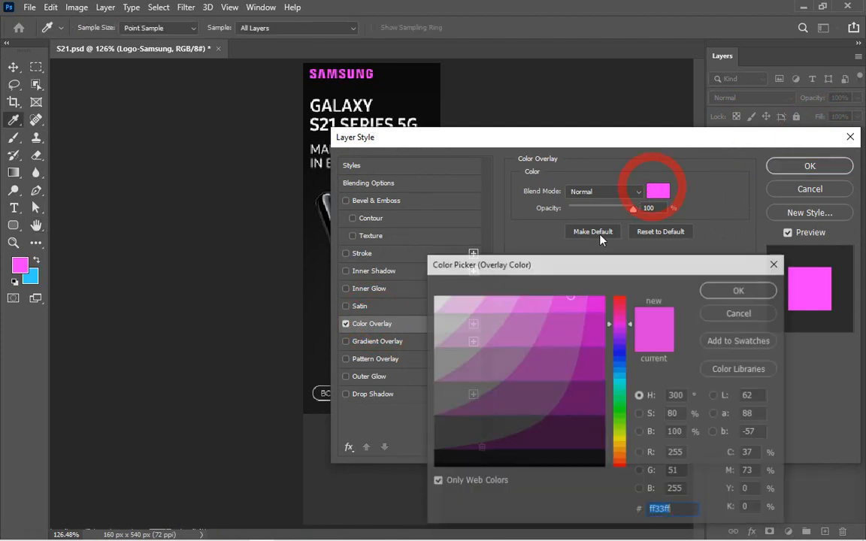
pyautogui.click(434, 296)
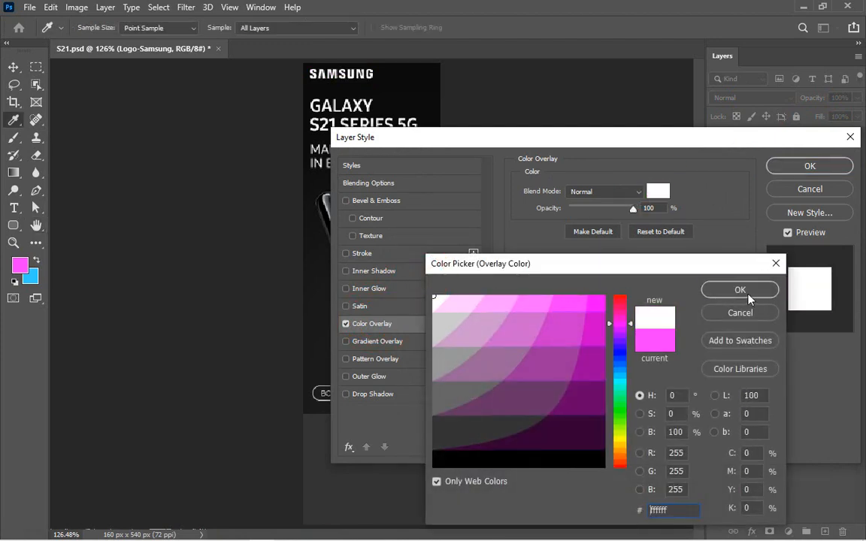
pyautogui.click(744, 292)
pyautogui.click(810, 166)
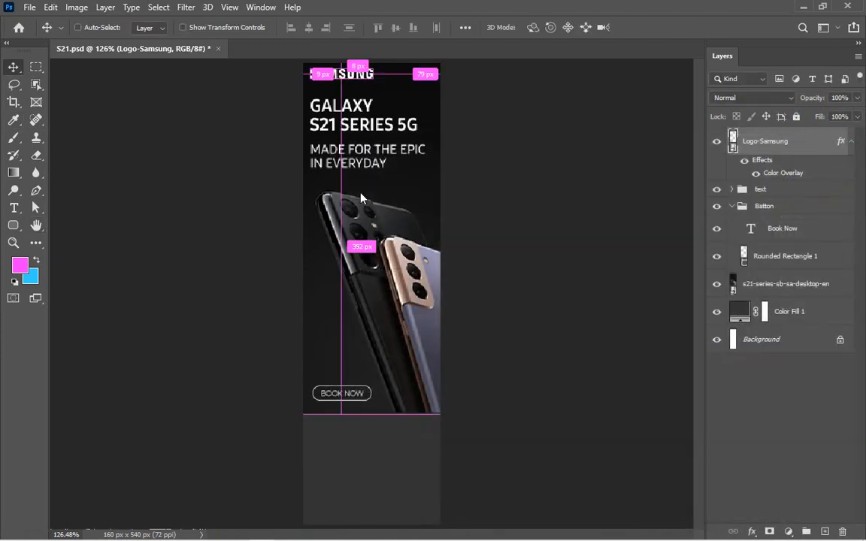
# Save the banner document.
pyautogui.hotkey('ctrl', '1')
pyautogui.hotkey('ctrl', '0')
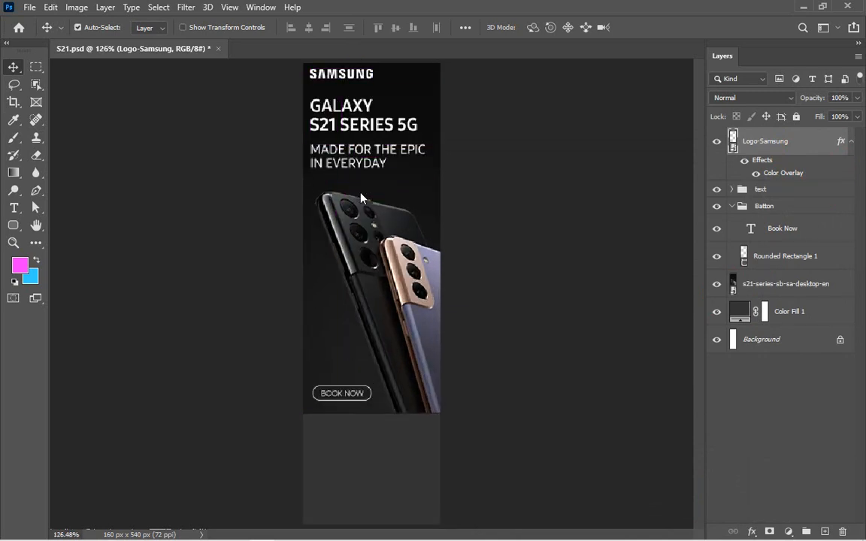
pyautogui.hotkey('ctrl', 's')
pyautogui.moveTo(301, 359); pyautogui.dragTo(449, 524)
pyautogui.hotkey('ctrl', '-')
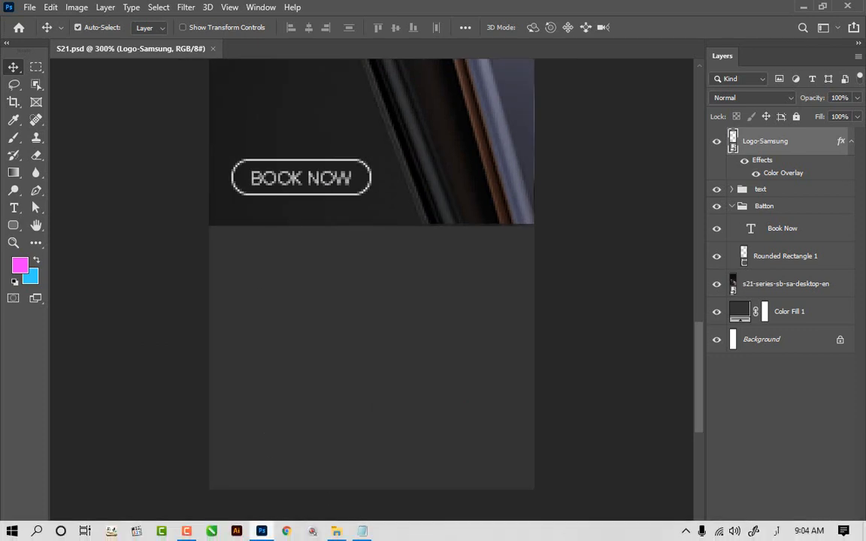
pyautogui.moveTo(261, 531)
pyautogui.moveTo(363, 531)
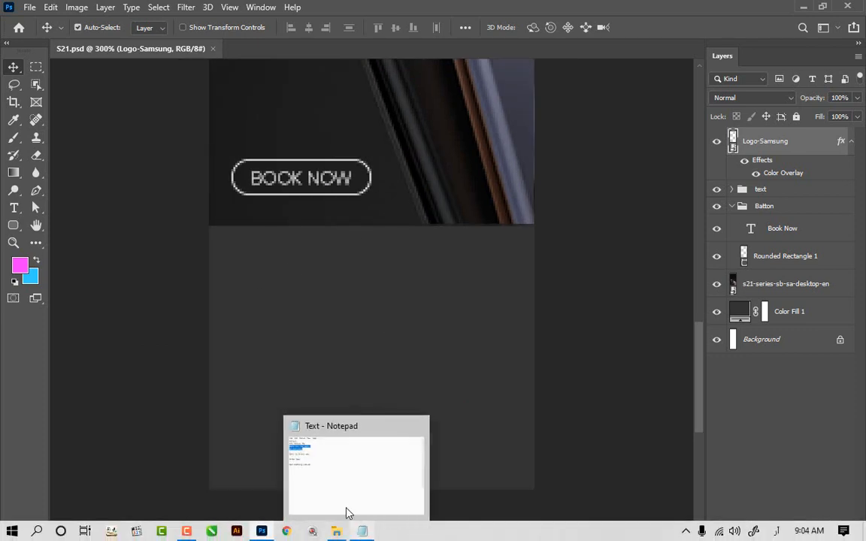
pyautogui.click(361, 531)
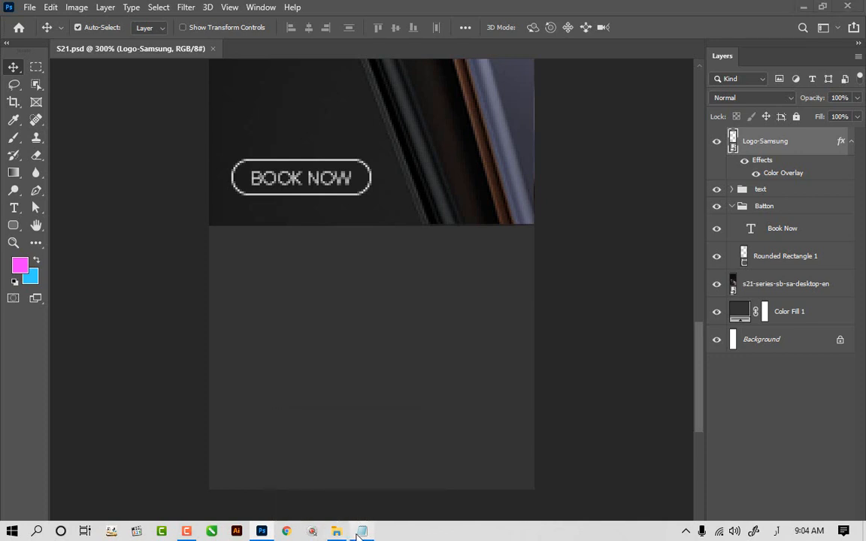
pyautogui.moveTo(307, 428); pyautogui.dragTo(209, 428)
pyautogui.hotkey('ctrl', 'x')
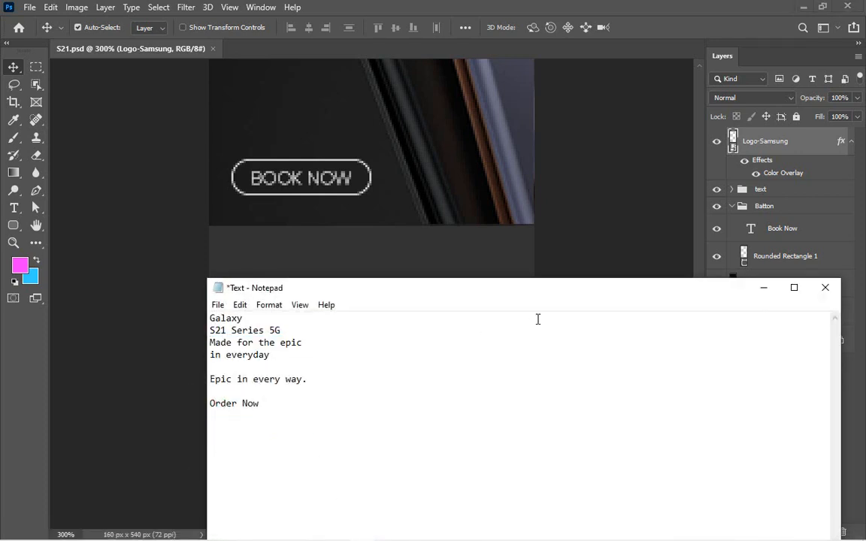
pyautogui.hotkey('ctrl', 'z')
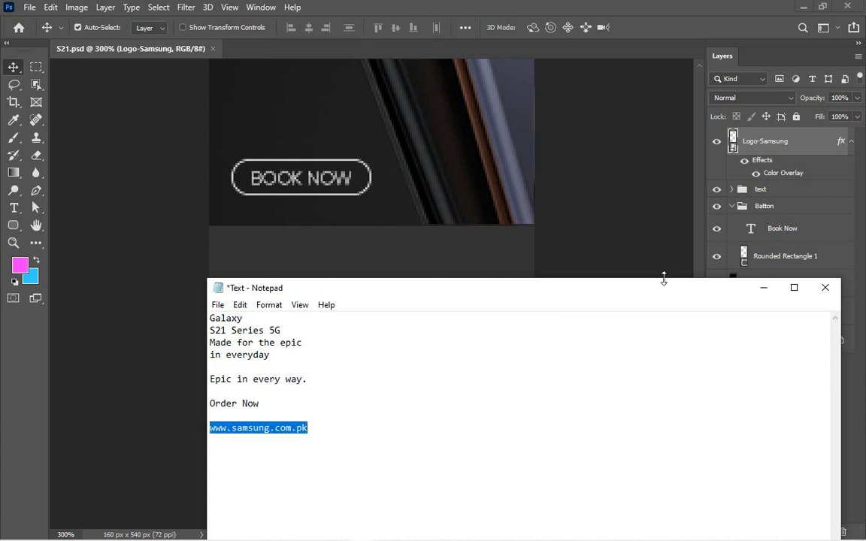
pyautogui.click(763, 287)
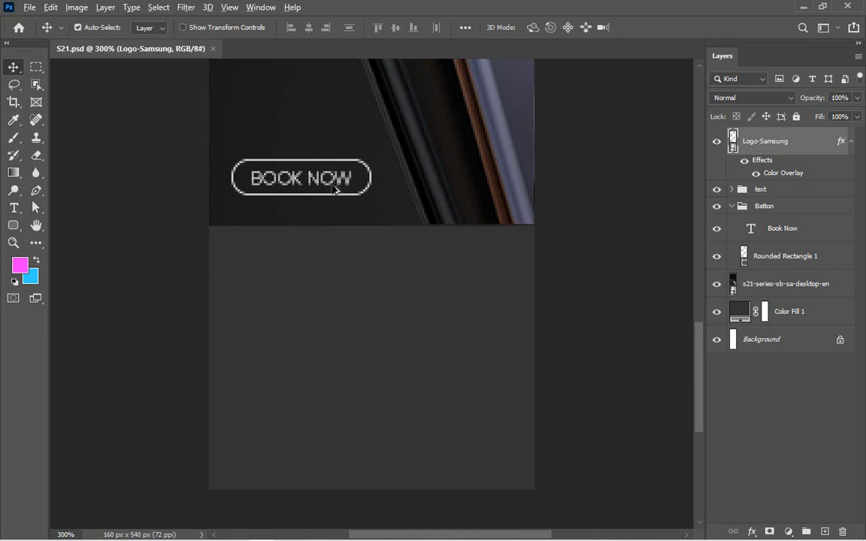
pyautogui.moveTo(334, 190); pyautogui.dragTo(342, 323)
pyautogui.doubleClick(342, 323)
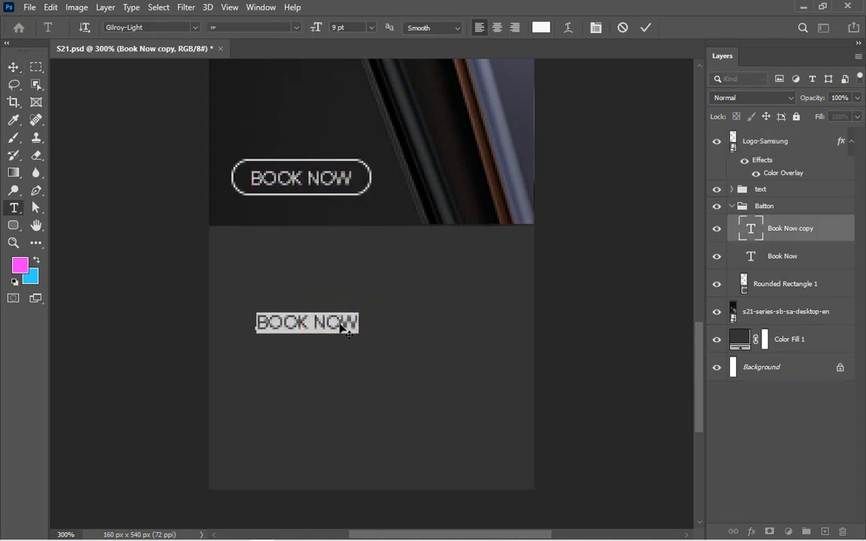
pyautogui.hotkey('ctrl', 'v')
# Set the tracking of the whole web address text to 200.
pyautogui.tripleClick(358, 324)
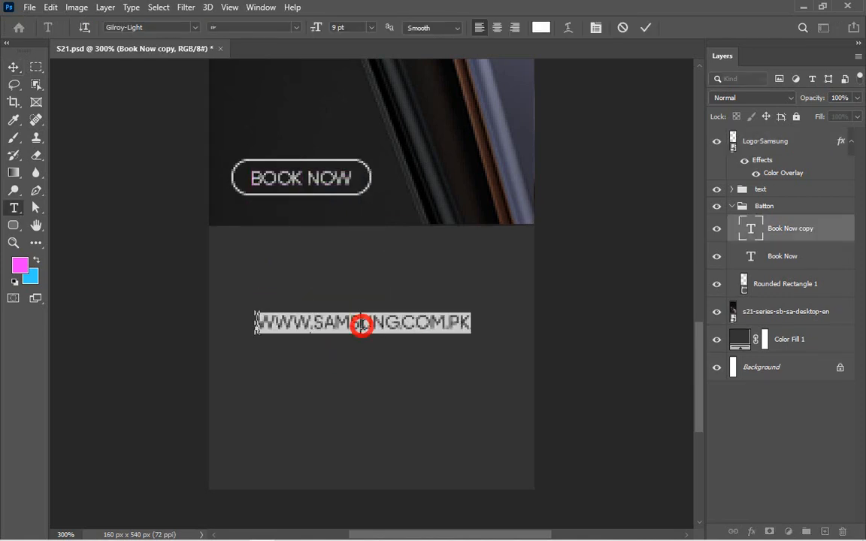
pyautogui.click(398, 323)
pyautogui.tripleClick(406, 324)
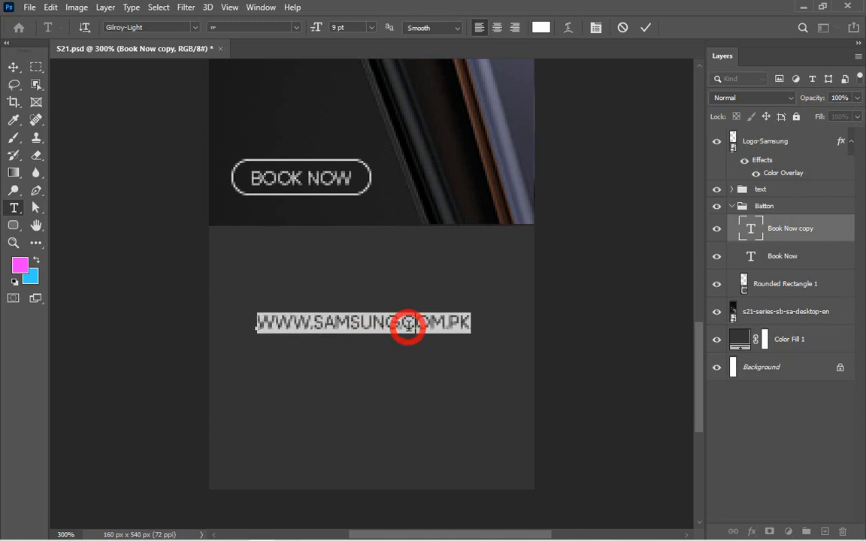
pyautogui.hotkey('ctrl', 't')
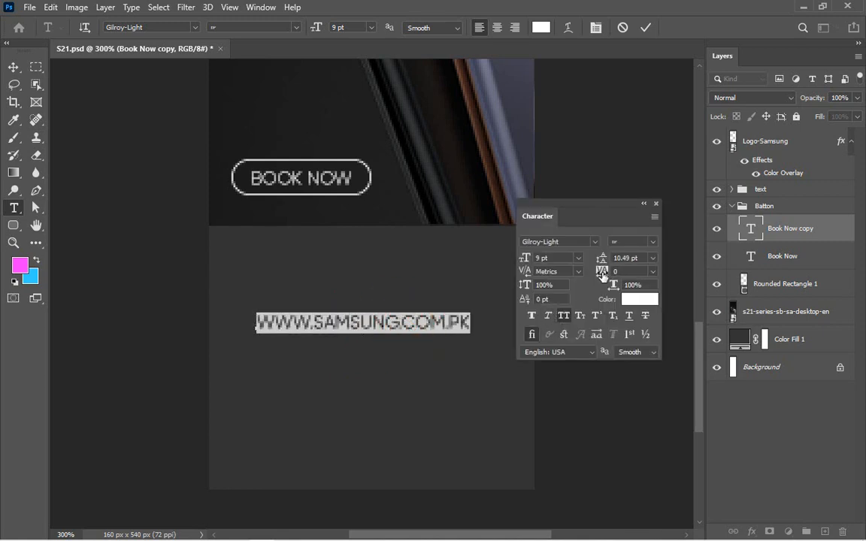
pyautogui.moveTo(602, 275); pyautogui.dragTo(611, 277)
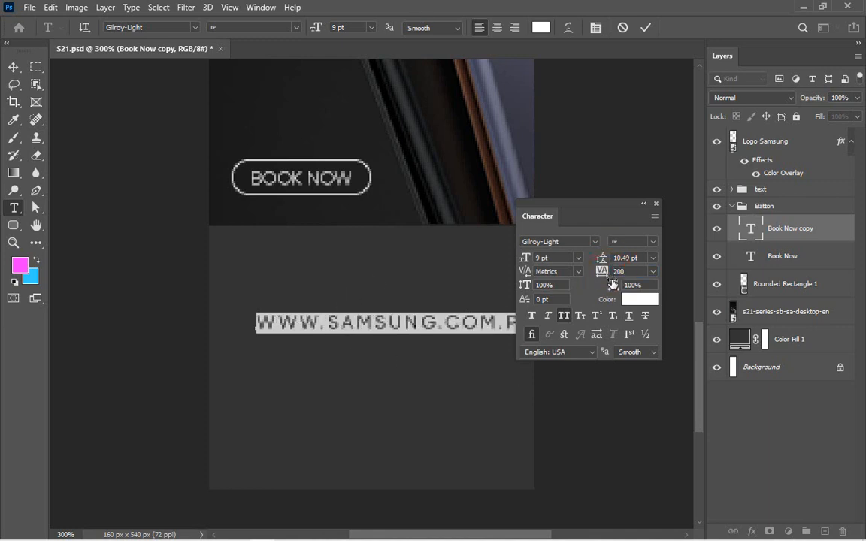
pyautogui.moveTo(627, 262); pyautogui.dragTo(612, 259)
pyautogui.write('1')
pyautogui.hotkey('ctrl', 'z')
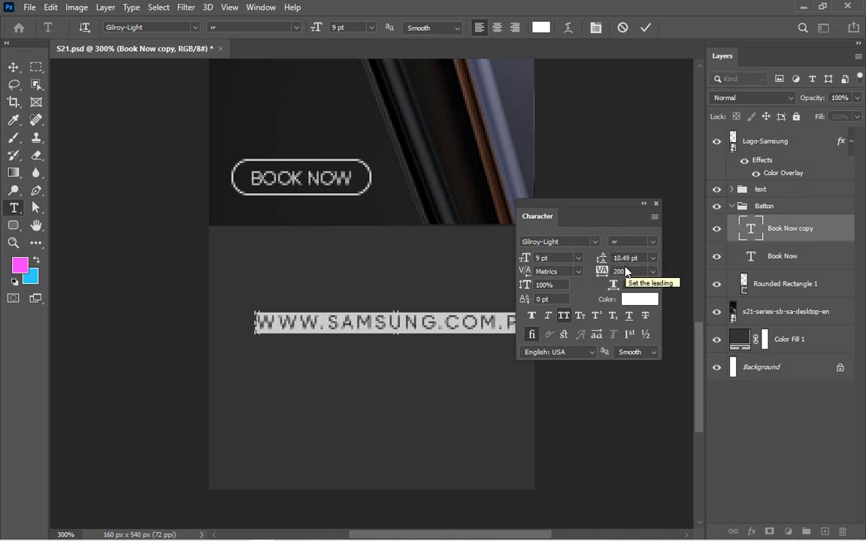
# Try a 12 pt font size for the web address text.
pyautogui.moveTo(559, 259); pyautogui.dragTo(526, 257)
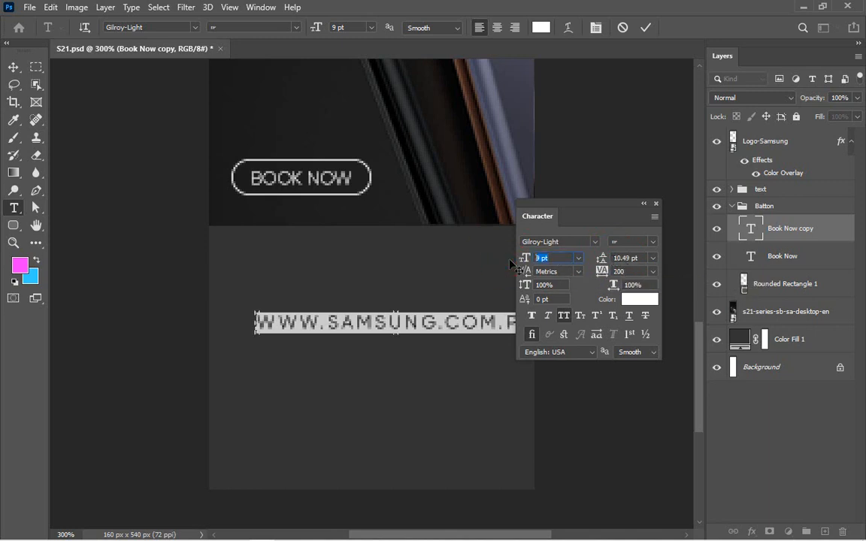
pyautogui.write('12')
pyautogui.press('Return')
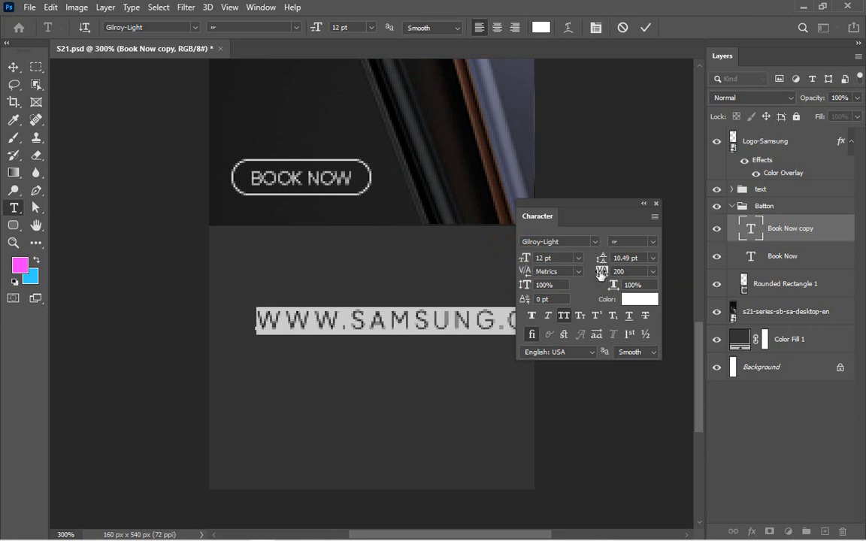
# Set the web address text to 10 pt and place it near the bottom of the banner's grey area.
pyautogui.moveTo(531, 258); pyautogui.dragTo(522, 259)
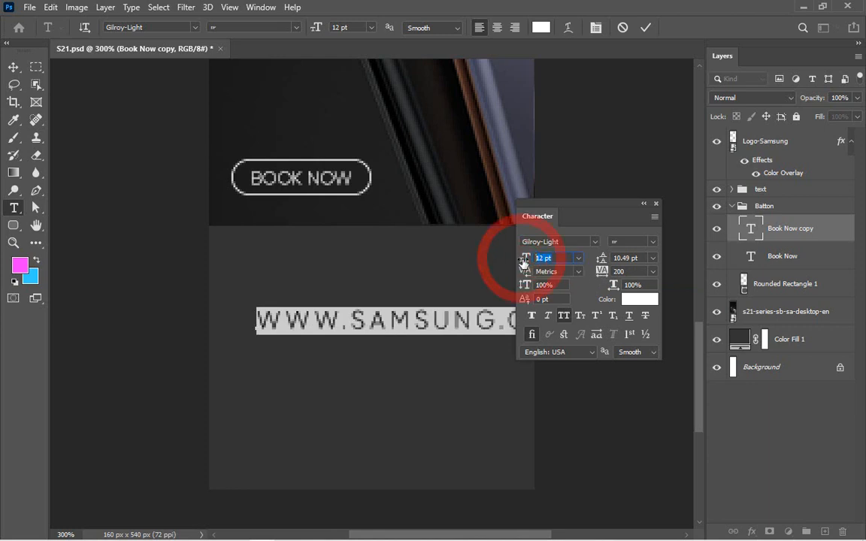
pyautogui.write('10')
pyautogui.press('Return')
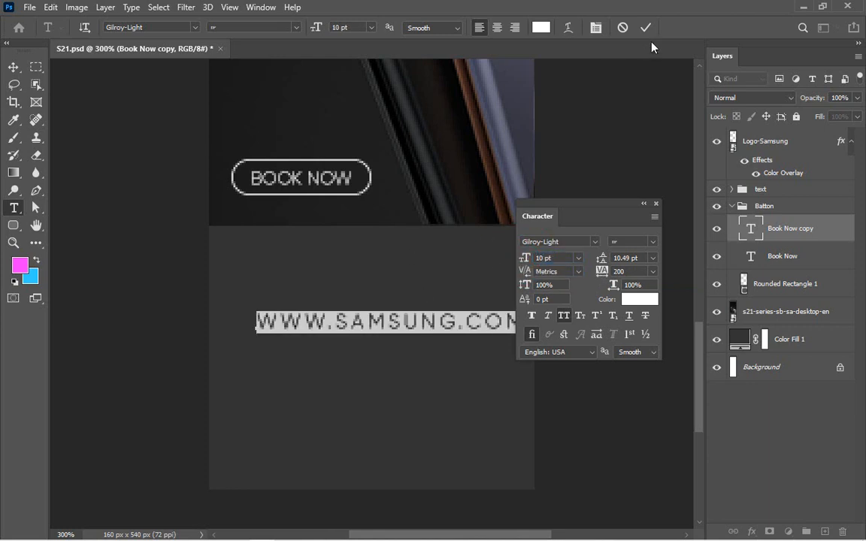
pyautogui.click(647, 28)
pyautogui.press('v')
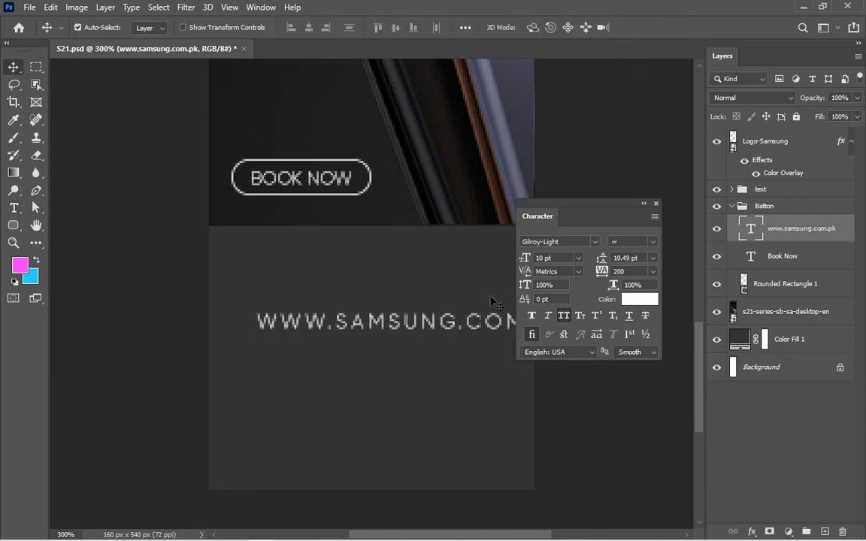
pyautogui.click(656, 203)
pyautogui.moveTo(492, 331); pyautogui.dragTo(454, 432)
# Set the web address text's font size to 9 pt and apply the text edit.
pyautogui.doubleClick(451, 425)
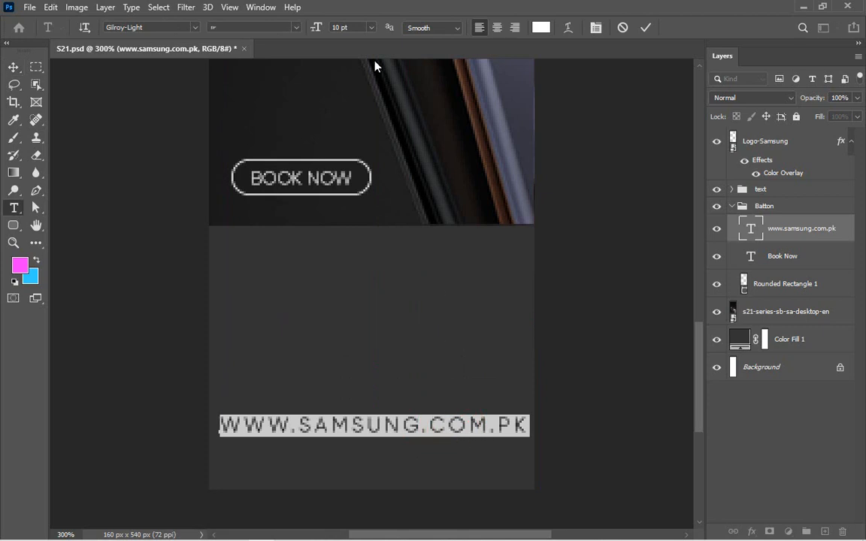
pyautogui.click(351, 27)
pyautogui.write('9')
pyautogui.press('Return')
pyautogui.click(645, 27)
pyautogui.press('v')
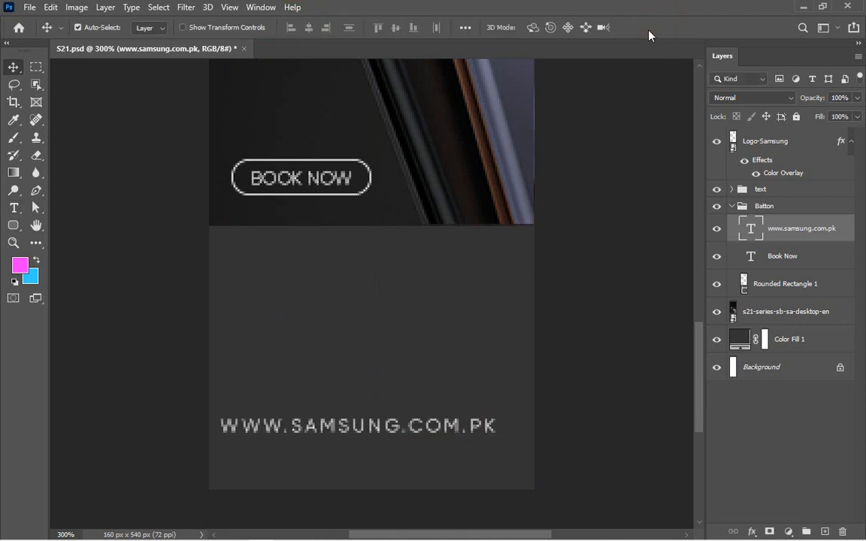
# Center the web address horizontally on the canvas and move it down closer to the banner's bottom edge.
pyautogui.hotkey('ctrl', 'a')
pyautogui.click(308, 28)
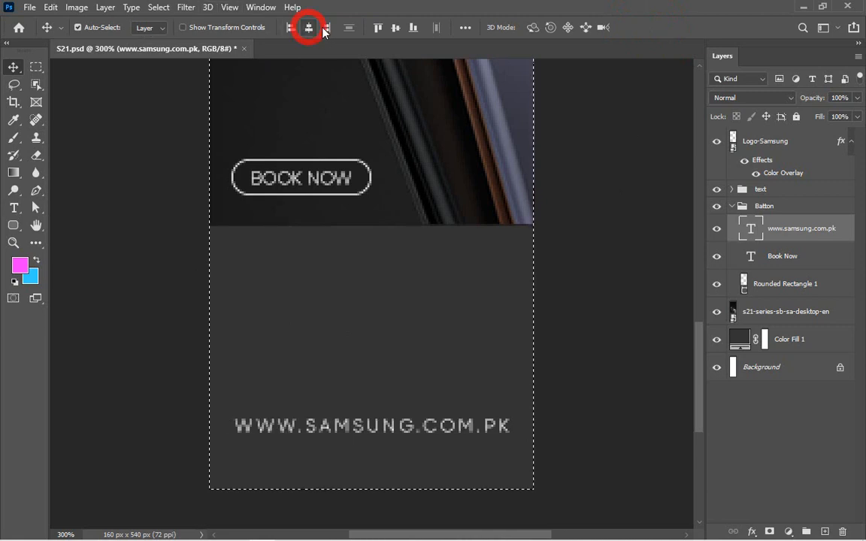
pyautogui.hotkey('ctrl', 'd')
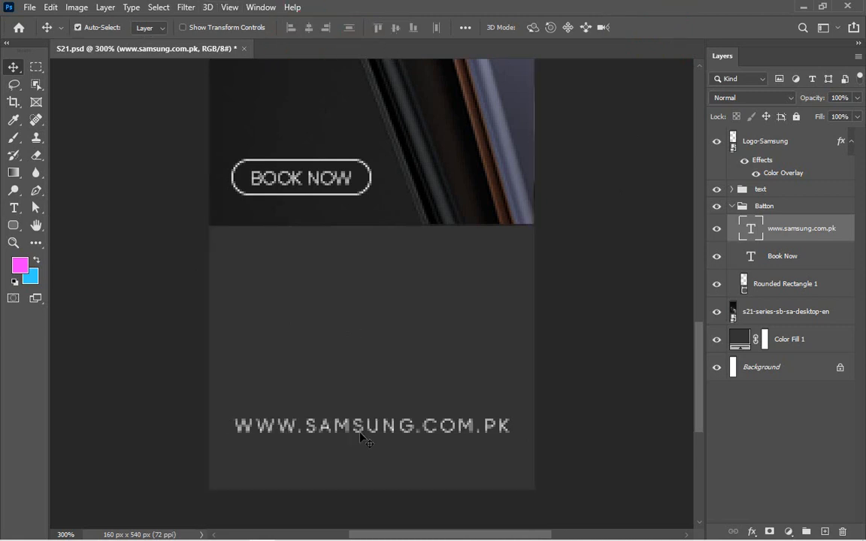
pyautogui.moveTo(369, 434); pyautogui.dragTo(364, 465)
pyautogui.hotkey('ctrl', '0')
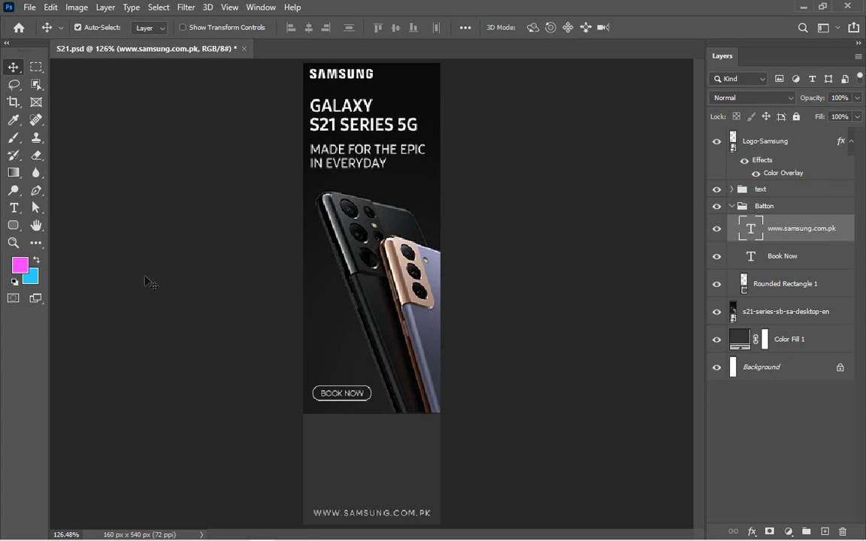
pyautogui.press('ctrl')
pyautogui.moveTo(203, 78); pyautogui.dragTo(548, 430)
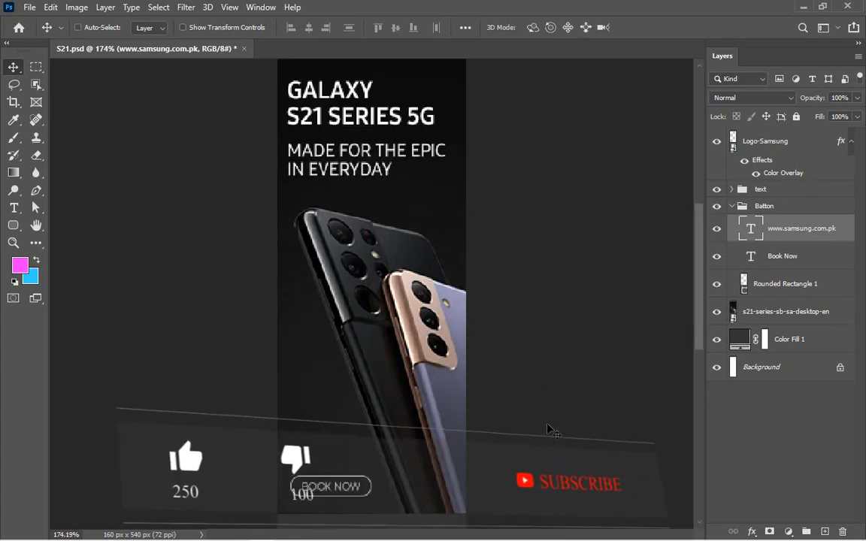
pyautogui.hotkey('ctrl', '0')
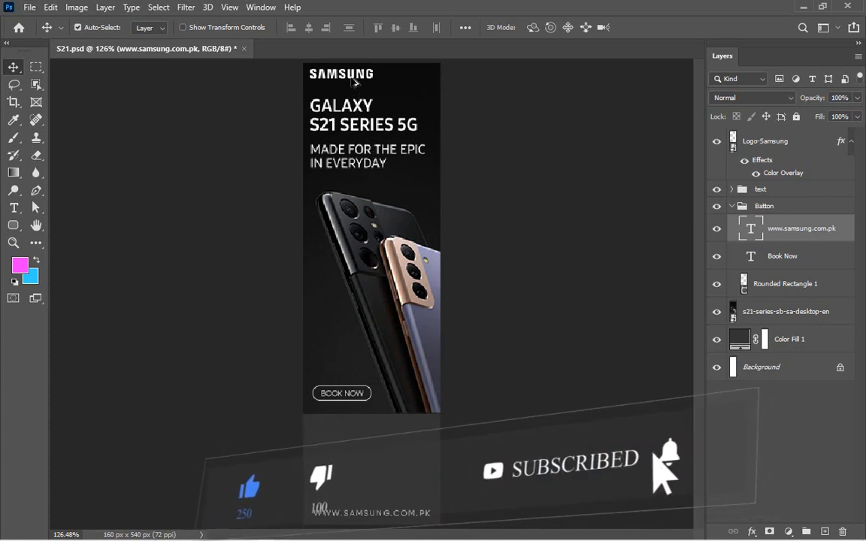
# Duplicate the white Samsung logo into the grey area above the web address and enlarge it to span most of the banner's width.
pyautogui.moveTo(355, 81); pyautogui.dragTo(384, 451)
pyautogui.moveTo(230, 382); pyautogui.dragTo(478, 539)
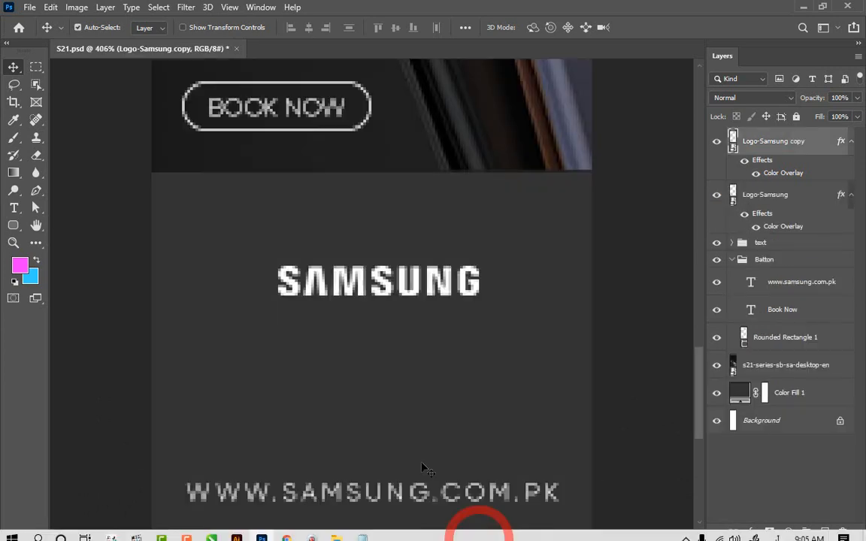
pyautogui.hotkey('ctrl', 't')
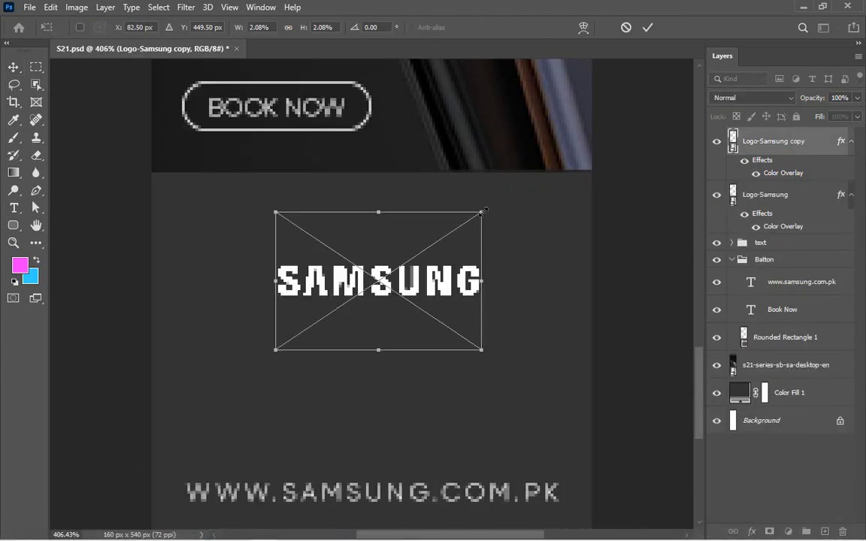
pyautogui.moveTo(482, 213); pyautogui.dragTo(526, 185)
pyautogui.moveTo(421, 303); pyautogui.dragTo(415, 319)
pyautogui.moveTo(520, 202); pyautogui.dragTo(548, 182)
pyautogui.click(645, 32)
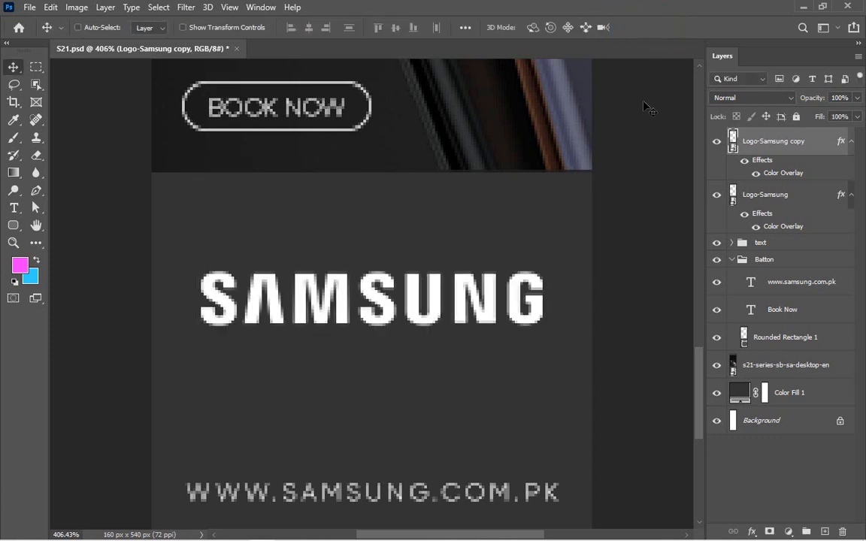
# Move the enlarged Samsung logo down to sit about midway between the phone image and the web address.
pyautogui.hotkey('ctrl', 'a')
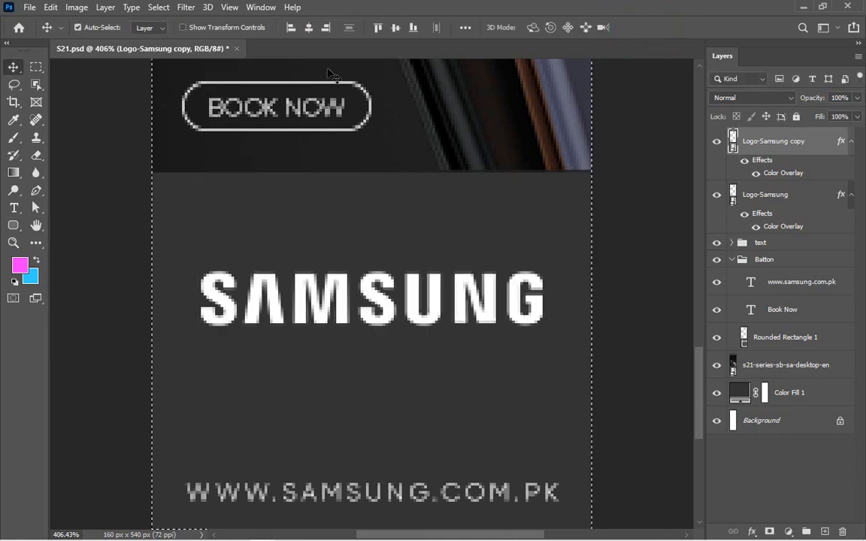
pyautogui.click(395, 28)
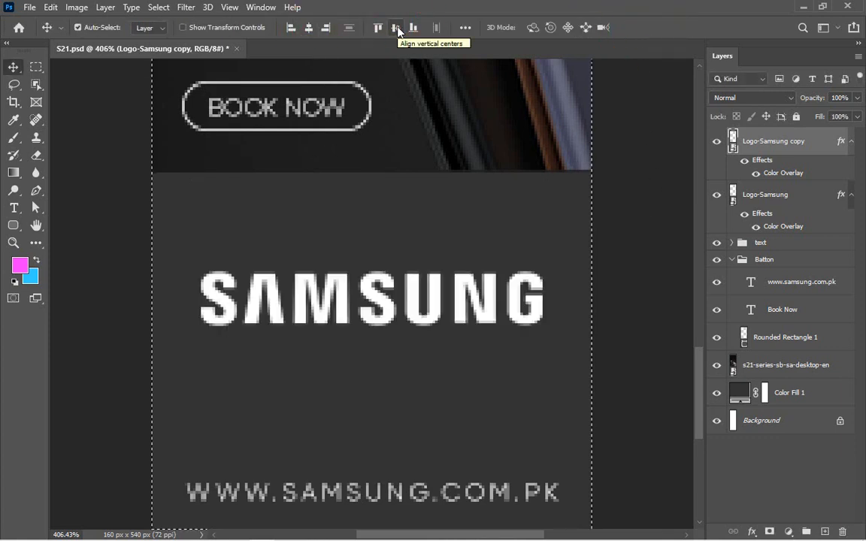
pyautogui.moveTo(385, 324); pyautogui.dragTo(383, 353)
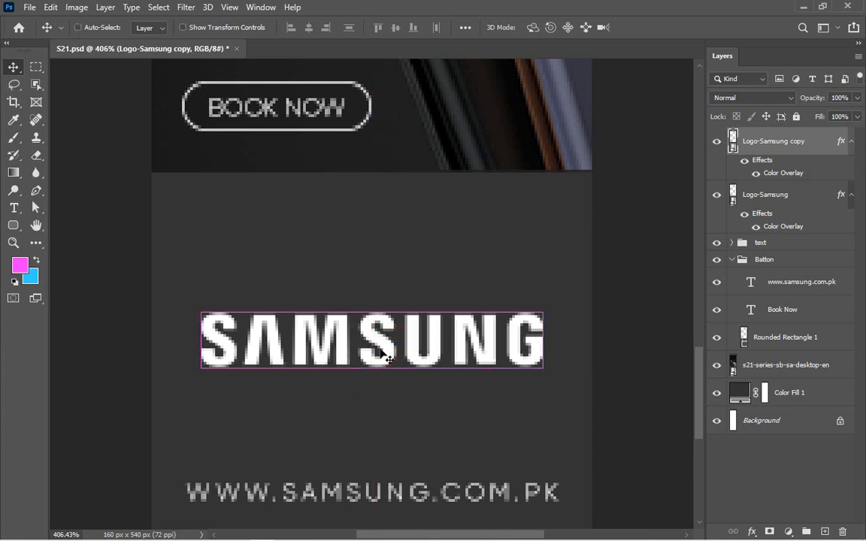
pyautogui.hotkey('ctrl', '0')
pyautogui.hotkey('ctrl', '1')
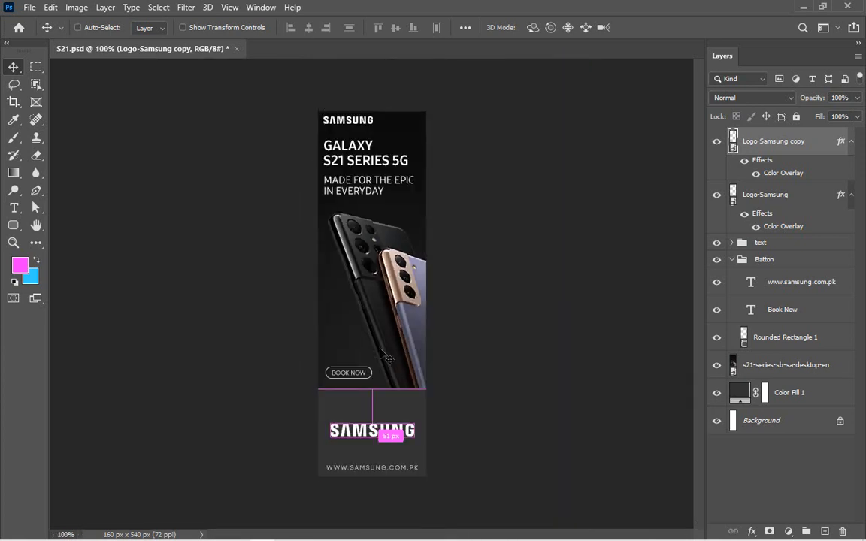
pyautogui.hotkey('ctrl', '0')
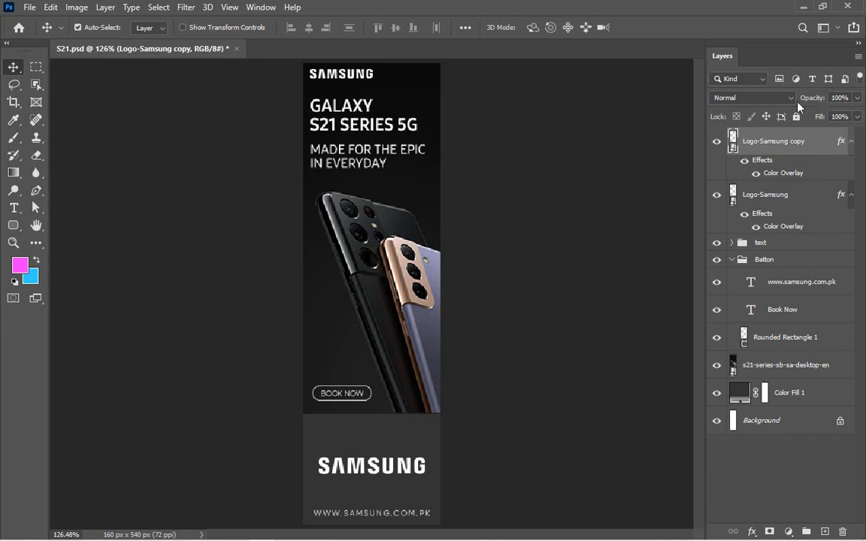
# Set the opacity of the Logo-Samsung copy layer to 10%, trying 5% as an alternative.
pyautogui.click(834, 97)
pyautogui.write('10')
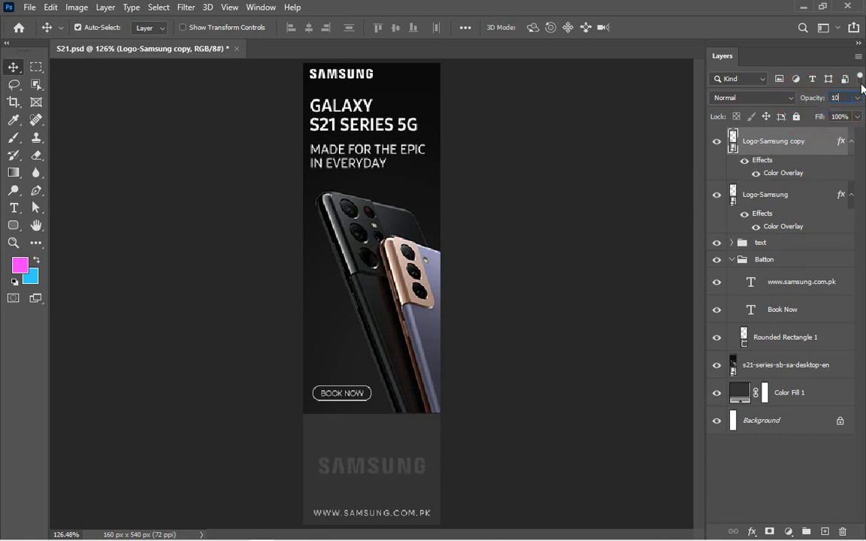
pyautogui.click(809, 101)
pyautogui.write('5')
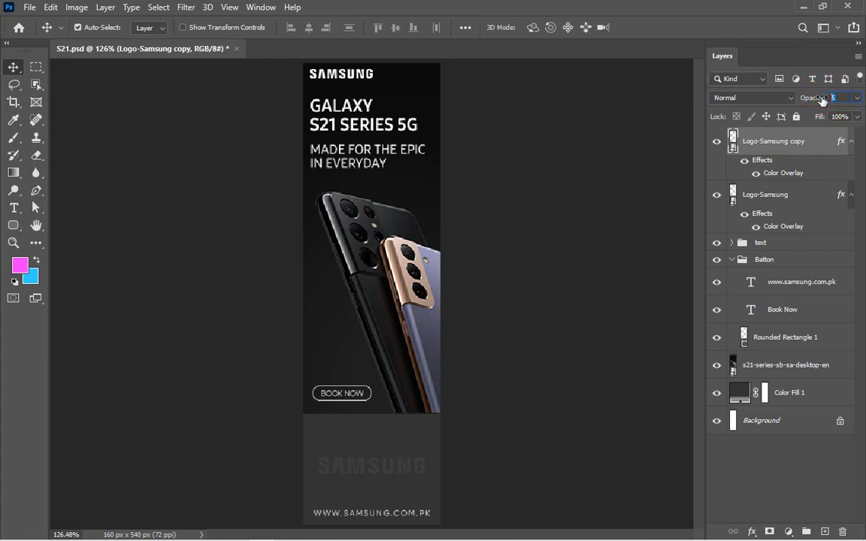
pyautogui.click(831, 118)
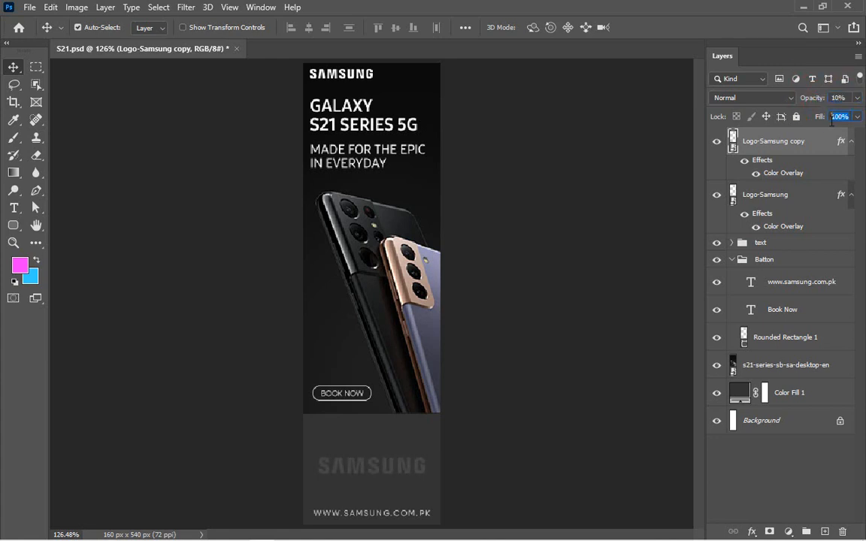